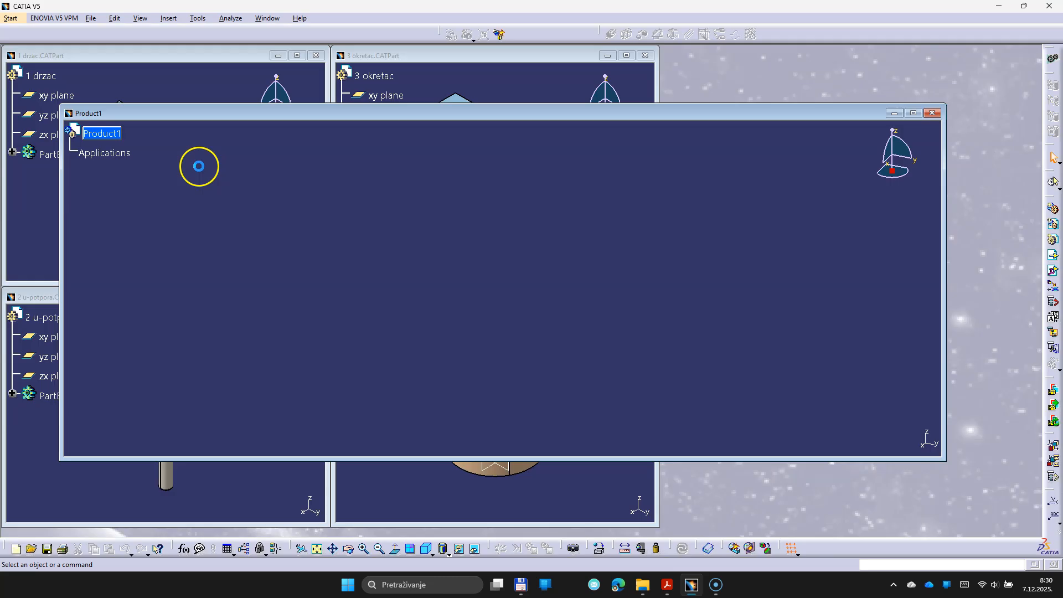
Maximize the new product's window and set its part number to udarni_sklop, following the title on the PDF drawing
{"action": "left_click", "coordinate": [911, 113]}
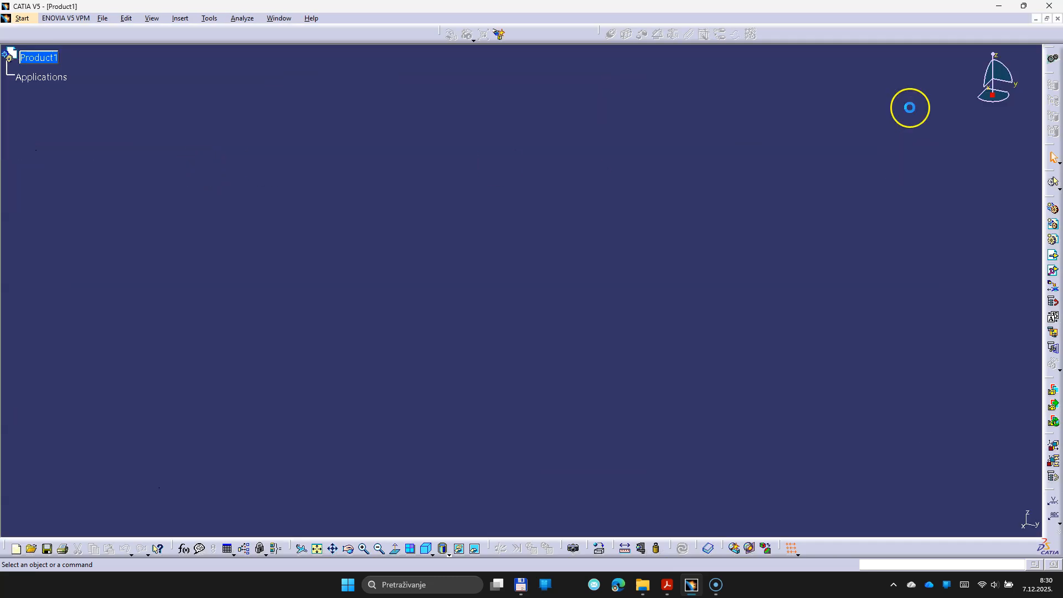
{"action": "left_click", "coordinate": [667, 585]}
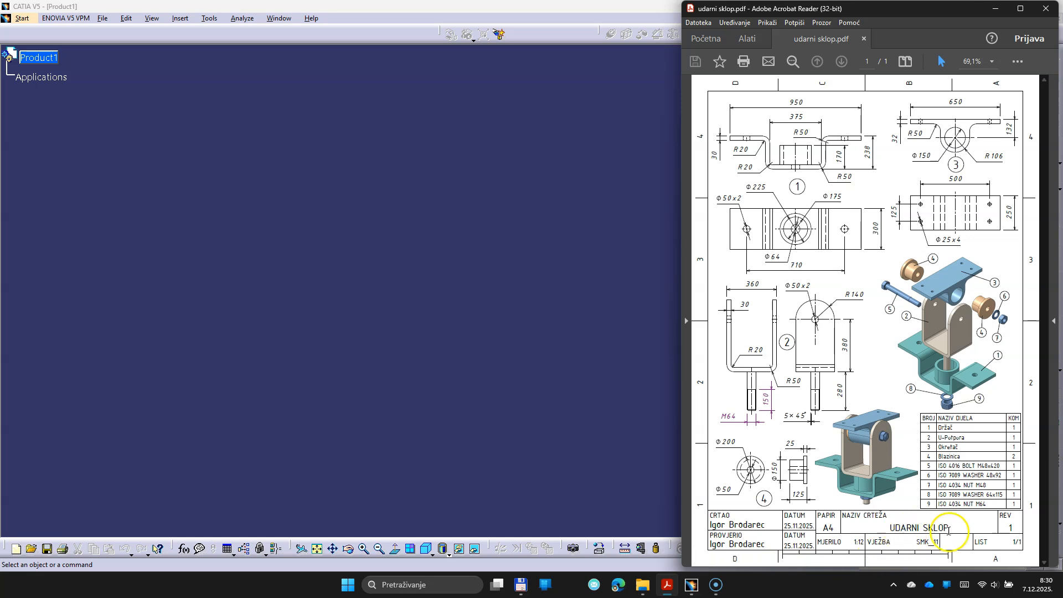
{"action": "left_click", "coordinate": [191, 36]}
{"action": "left_click", "coordinate": [34, 59]}
{"action": "right_click", "coordinate": [38, 62]}
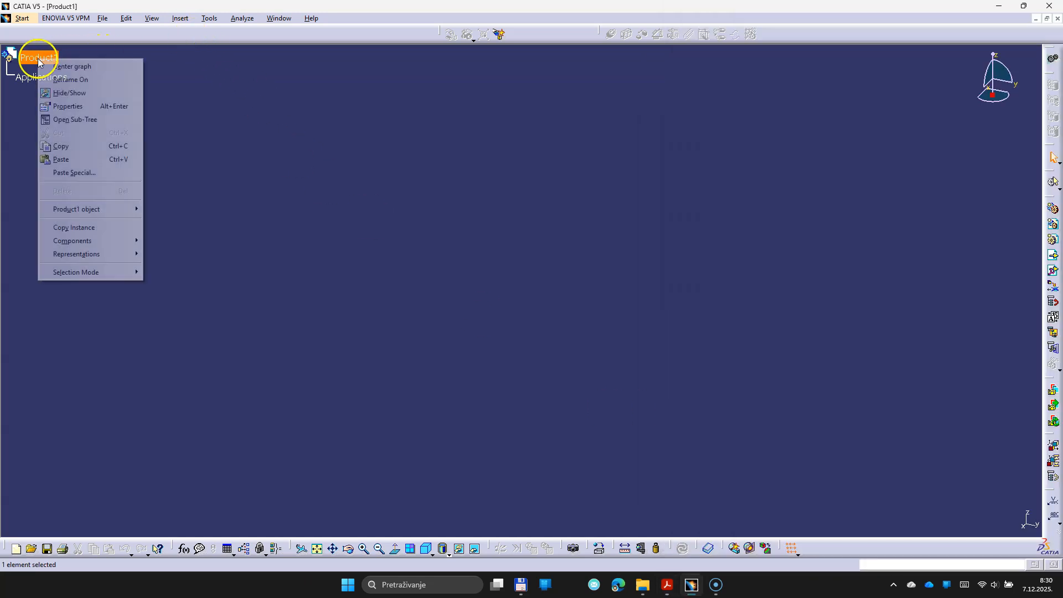
{"action": "left_click", "coordinate": [77, 106]}
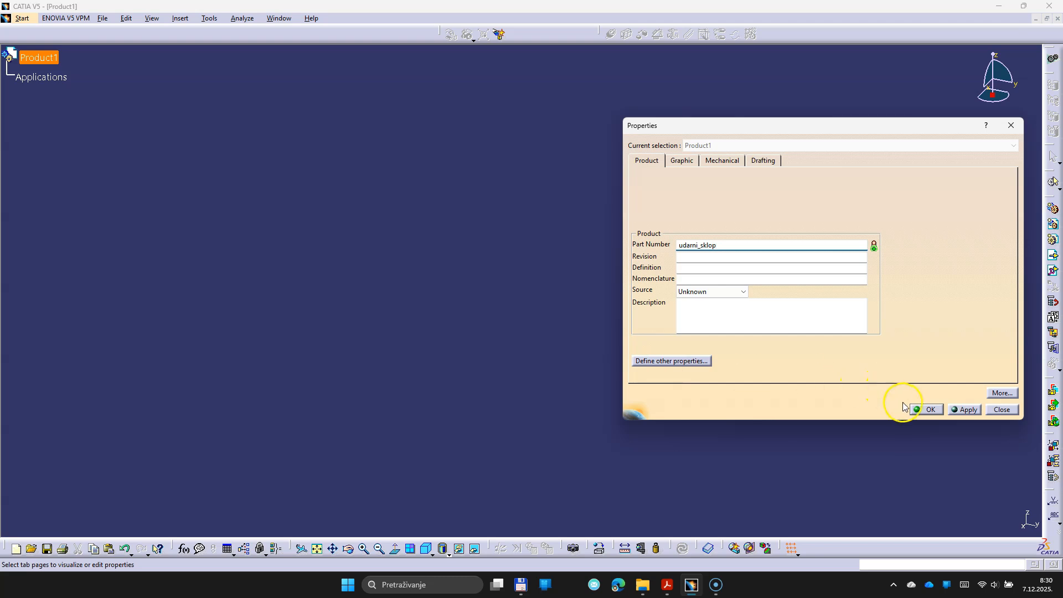
{"action": "left_click", "coordinate": [923, 410]}
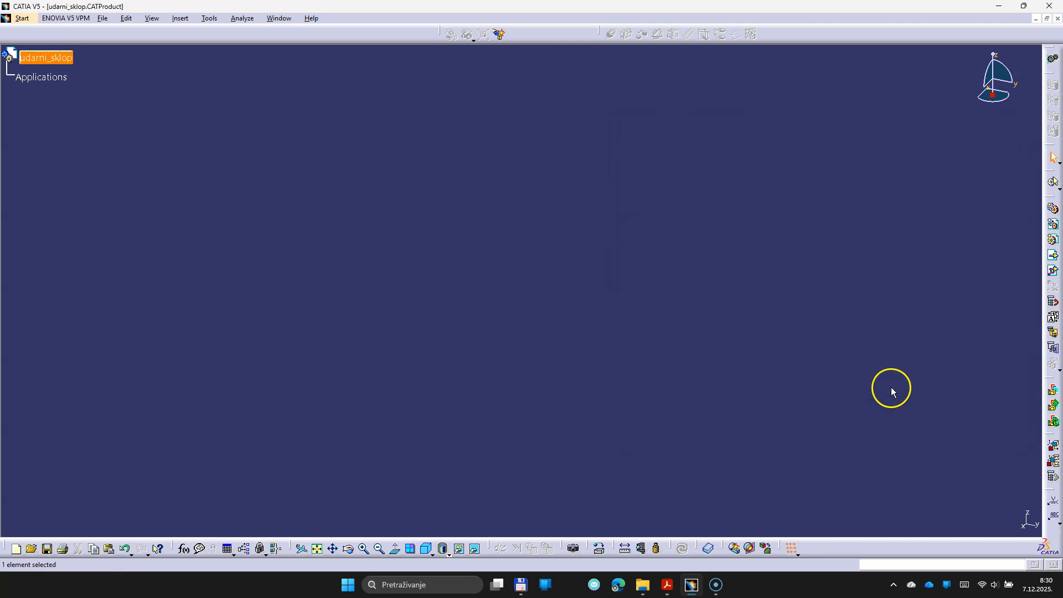
Save the product as udarni_sklop in the smk_11_prezime_ime folder on the Desktop
{"action": "left_click", "coordinate": [101, 18]}
{"action": "left_click", "coordinate": [108, 87]}
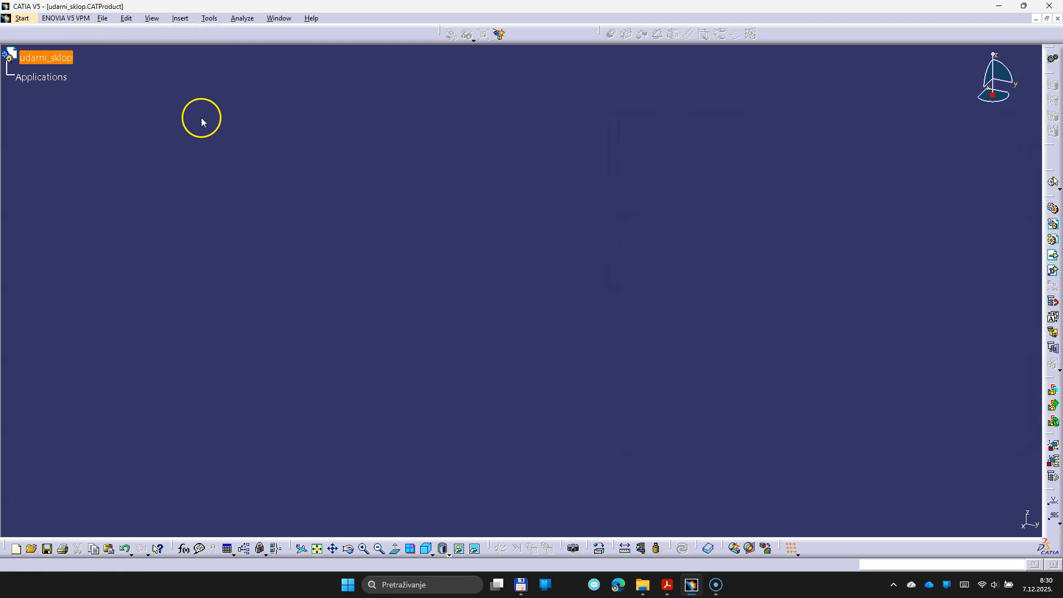
{"action": "left_click", "coordinate": [154, 188]}
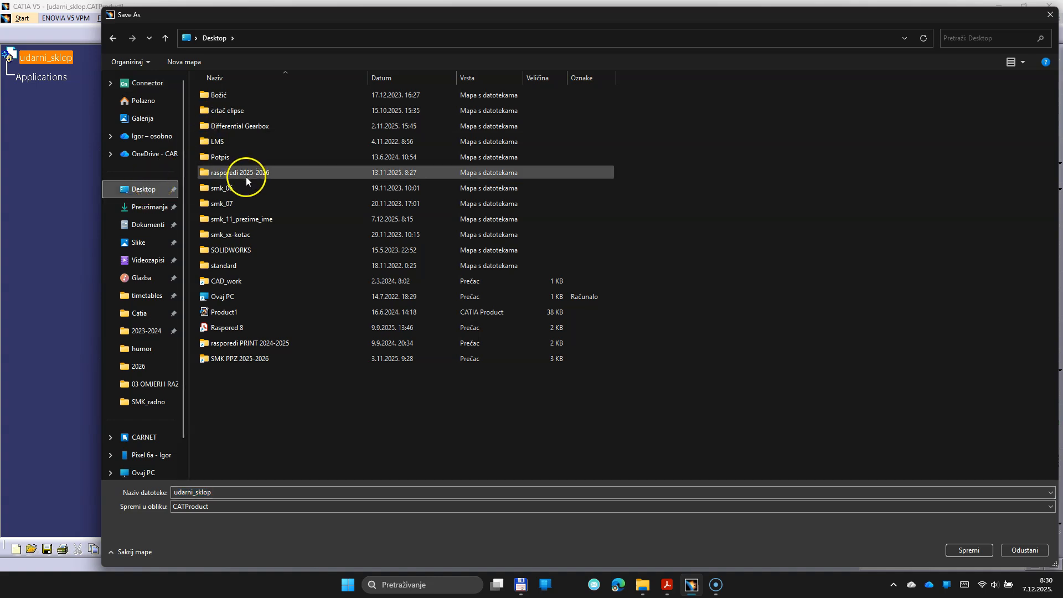
{"action": "double_click", "coordinate": [241, 220]}
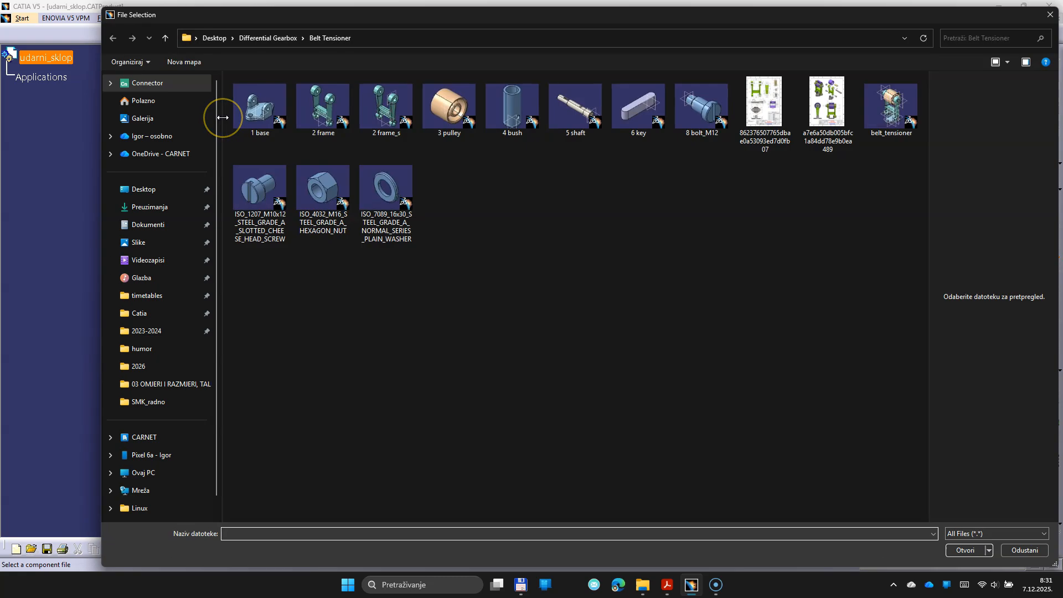
Insert the existing parts 1 drzac, 2 u-potpora, 3 okretac and 4 blazinica from the Desktop folder smk_11_prezime_ime into the assembly
{"action": "left_click", "coordinate": [146, 189]}
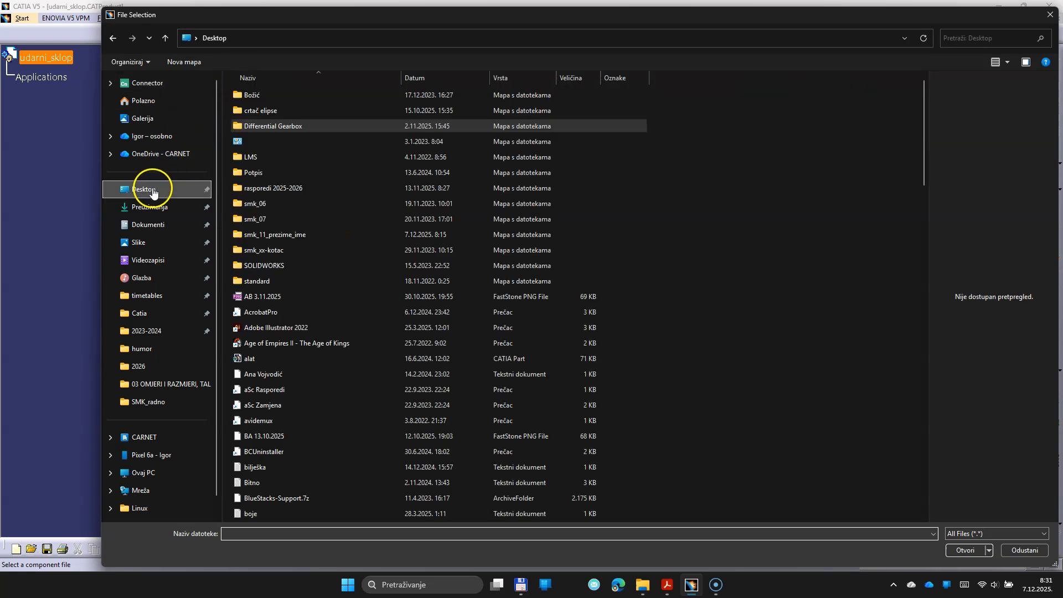
{"action": "double_click", "coordinate": [277, 234]}
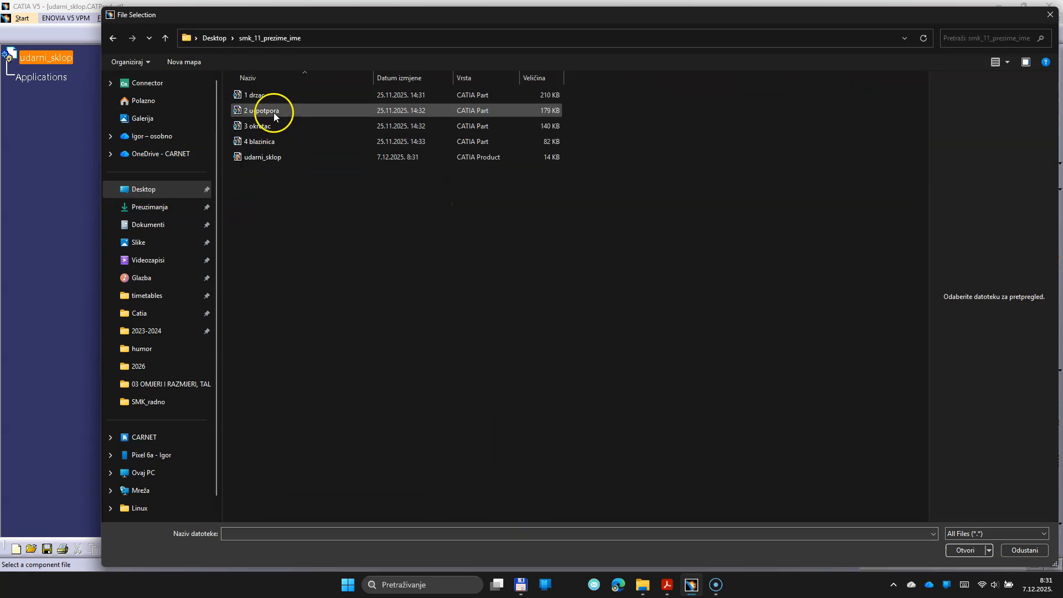
{"action": "left_click", "coordinate": [260, 98]}
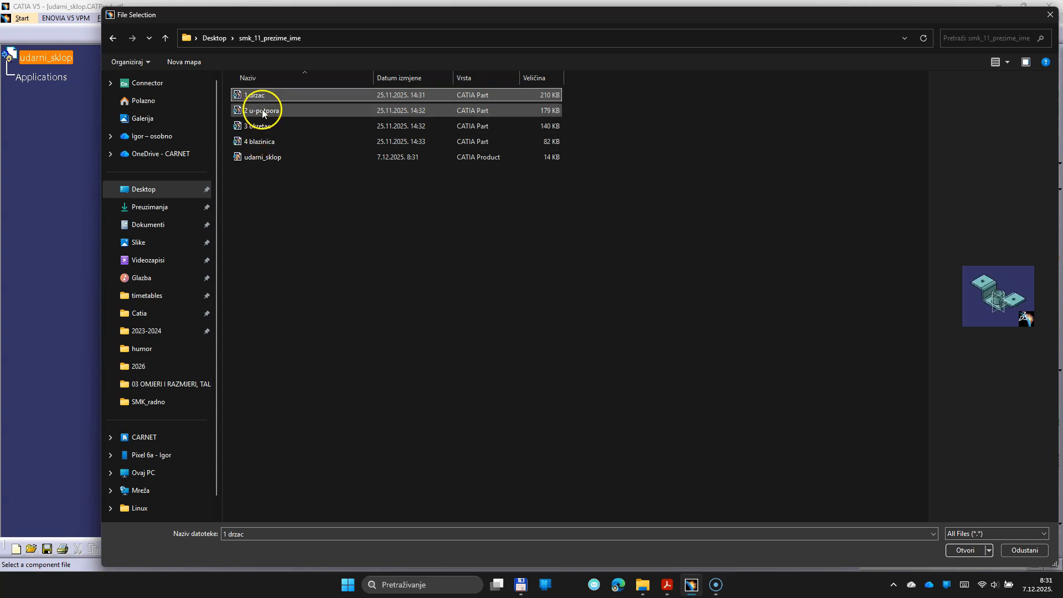
{"action": "left_click", "coordinate": [262, 112]}
{"action": "left_click", "coordinate": [262, 128]}
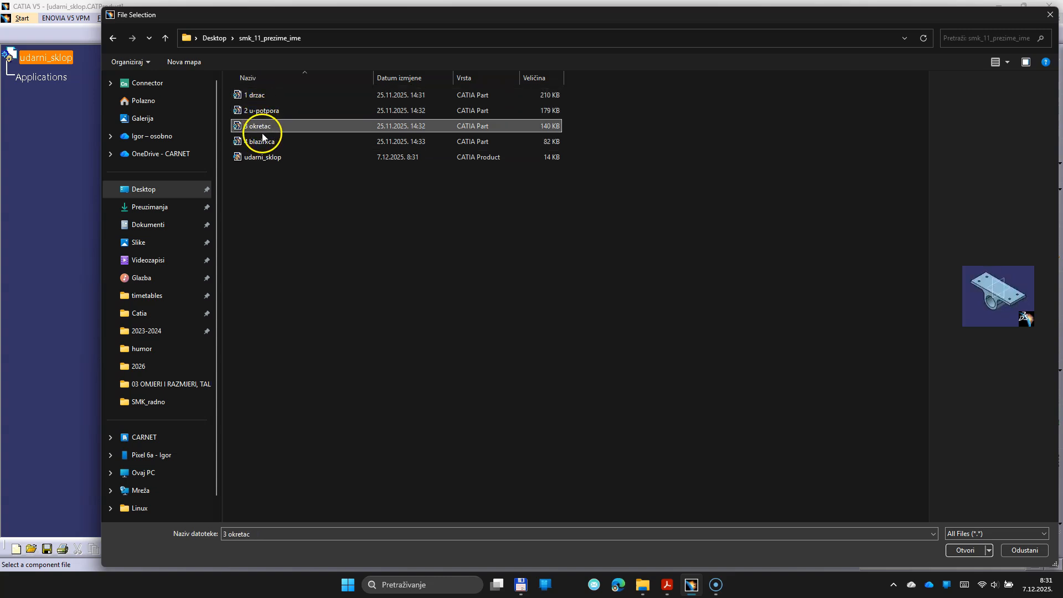
{"action": "left_click", "coordinate": [262, 141]}
{"action": "left_click", "coordinate": [252, 94]}
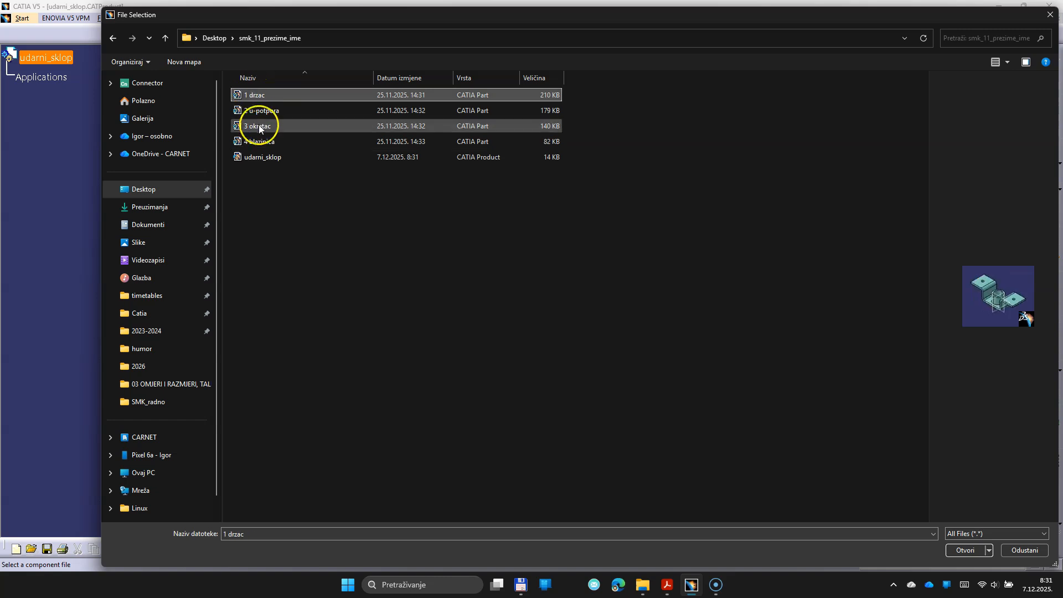
{"action": "left_click", "coordinate": [257, 142], "text": "shift"}
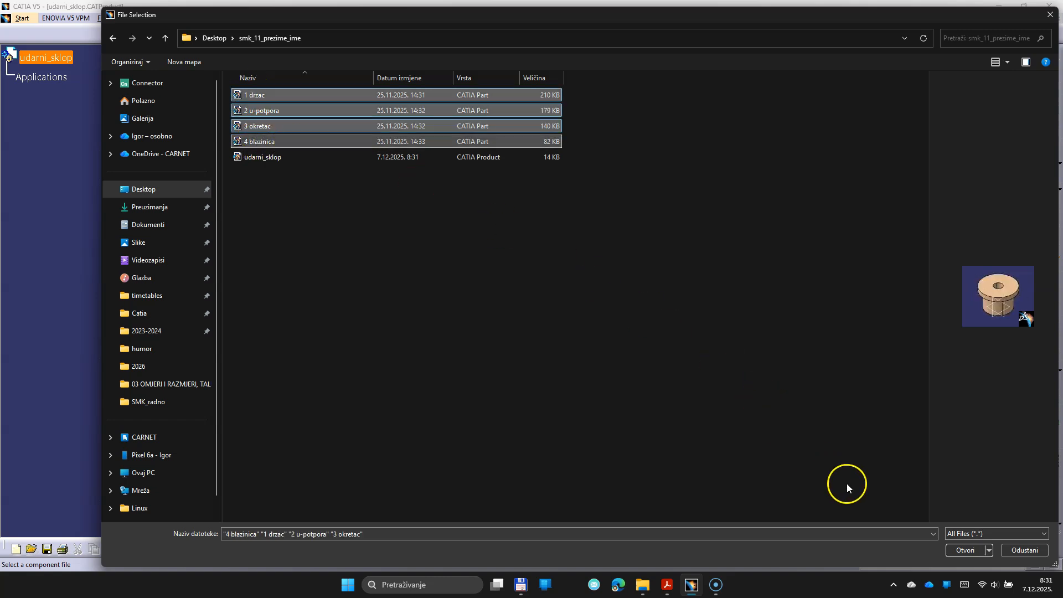
{"action": "left_click", "coordinate": [965, 549]}
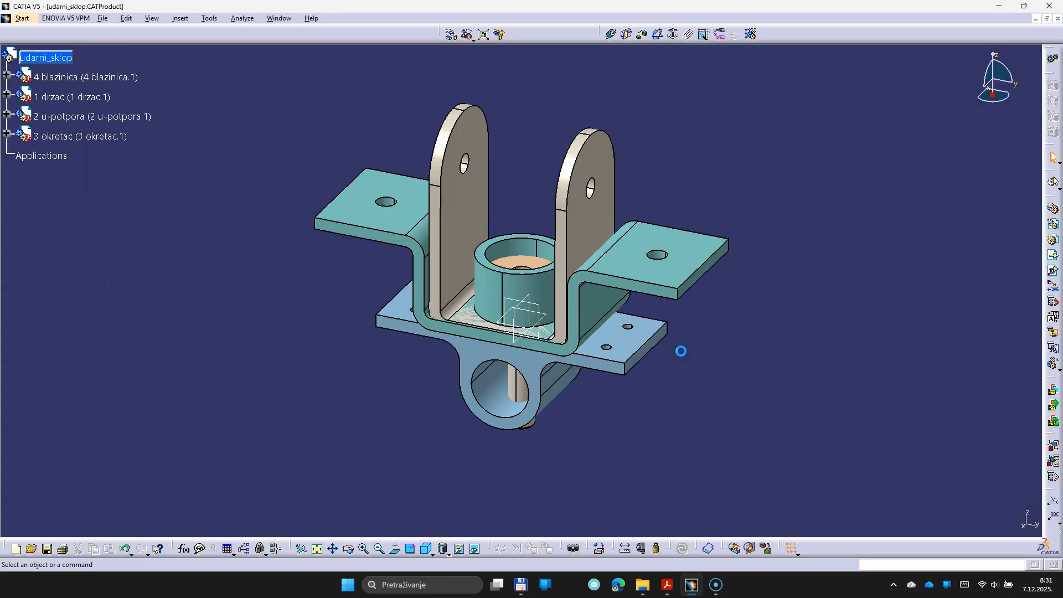
Set the compass to snap automatically to the selected object and fix the 1 drzac part in space
{"action": "left_click", "coordinate": [426, 549]}
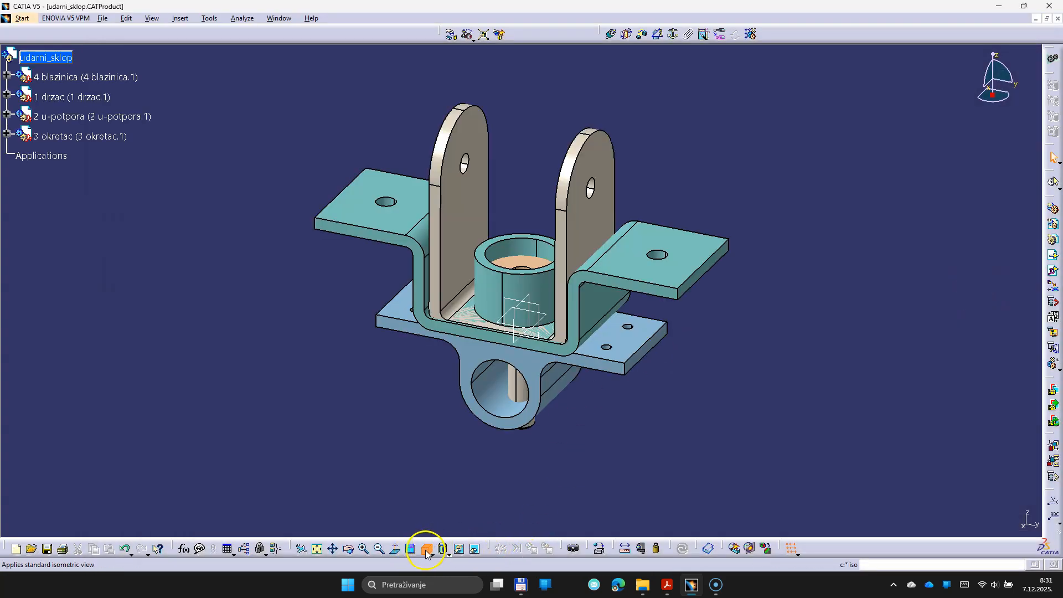
{"action": "right_click", "coordinate": [991, 93]}
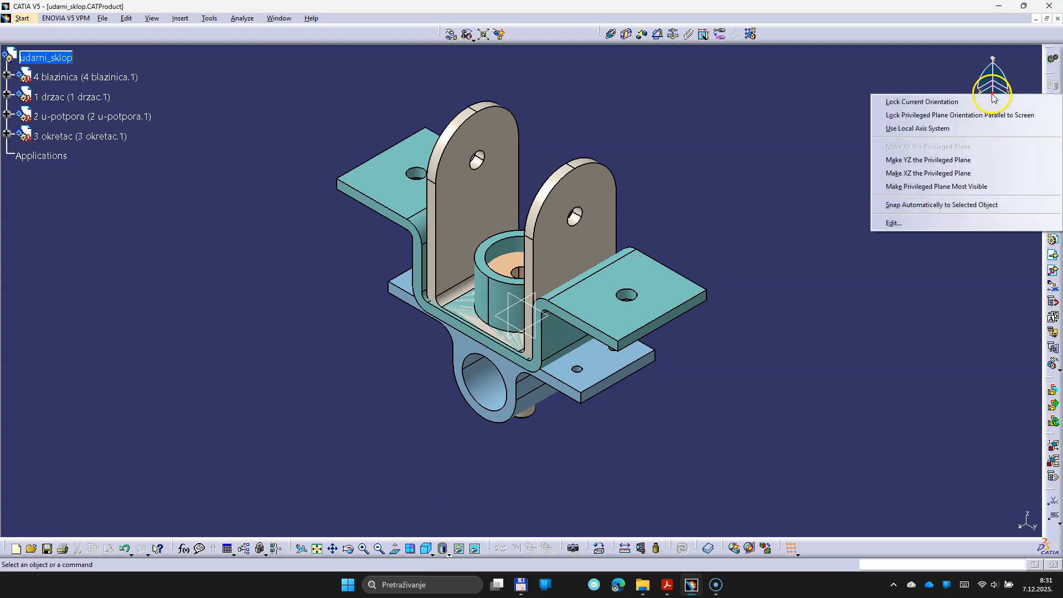
{"action": "left_click", "coordinate": [932, 208]}
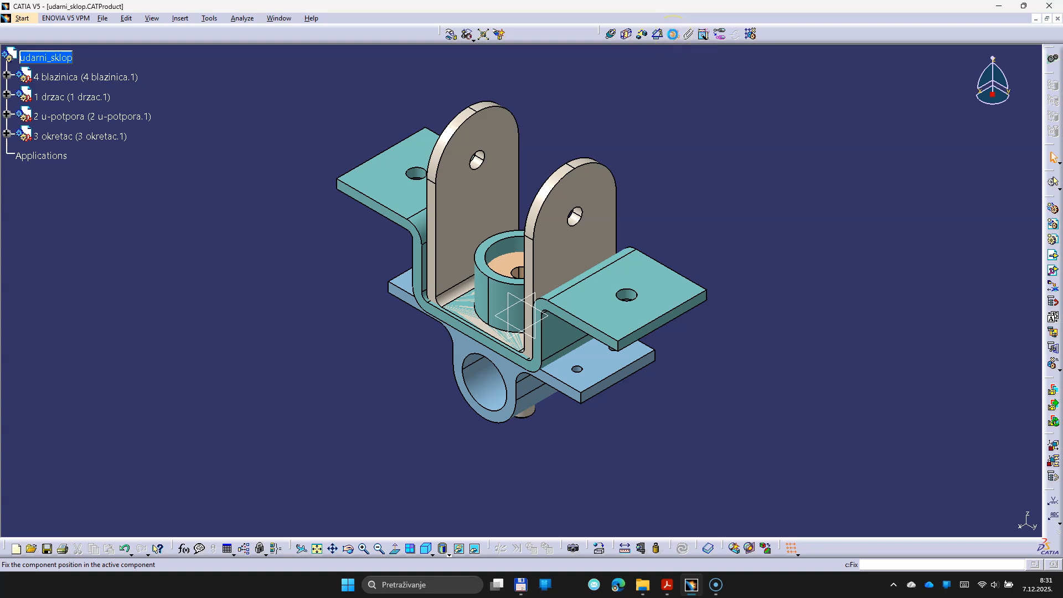
{"action": "left_click", "coordinate": [656, 276]}
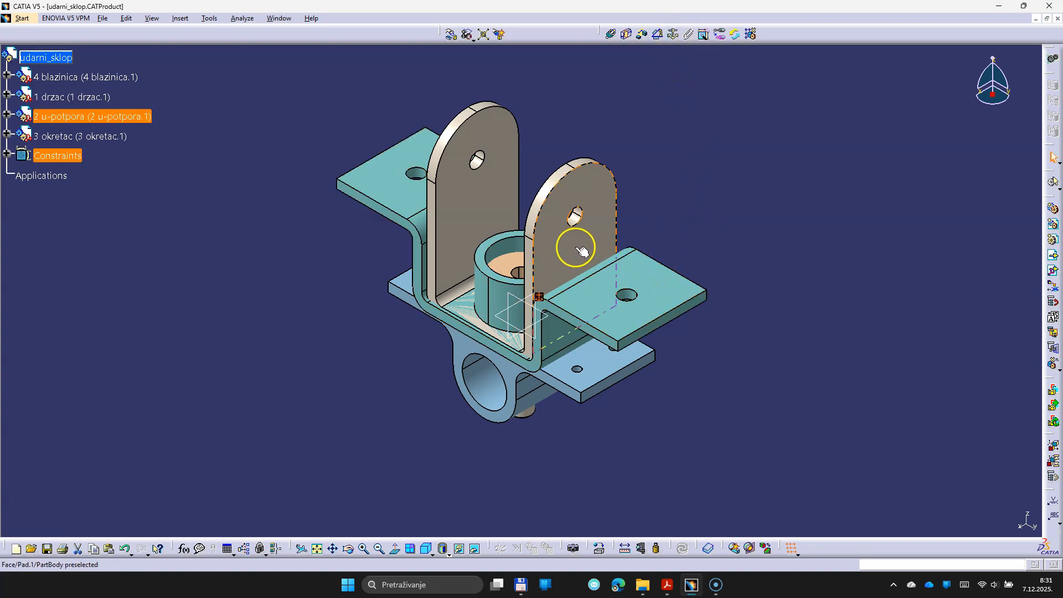
Move 2 u-potpora vertically up out of the 1 drzac holder and 4 blazinica vertically down below it
{"action": "left_click", "coordinate": [528, 302]}
{"action": "left_click_drag", "start_coordinate": [521, 297], "coordinate": [523, 138]}
{"action": "left_click", "coordinate": [533, 261]}
{"action": "left_click_drag", "start_coordinate": [523, 299], "coordinate": [523, 470]}
Move 3 okretac out from under the 1 drzac holder to free space beside the other parts
{"action": "middle_click_drag", "start_coordinate": [703, 449], "coordinate": [709, 290]}
{"action": "left_click", "coordinate": [599, 210]}
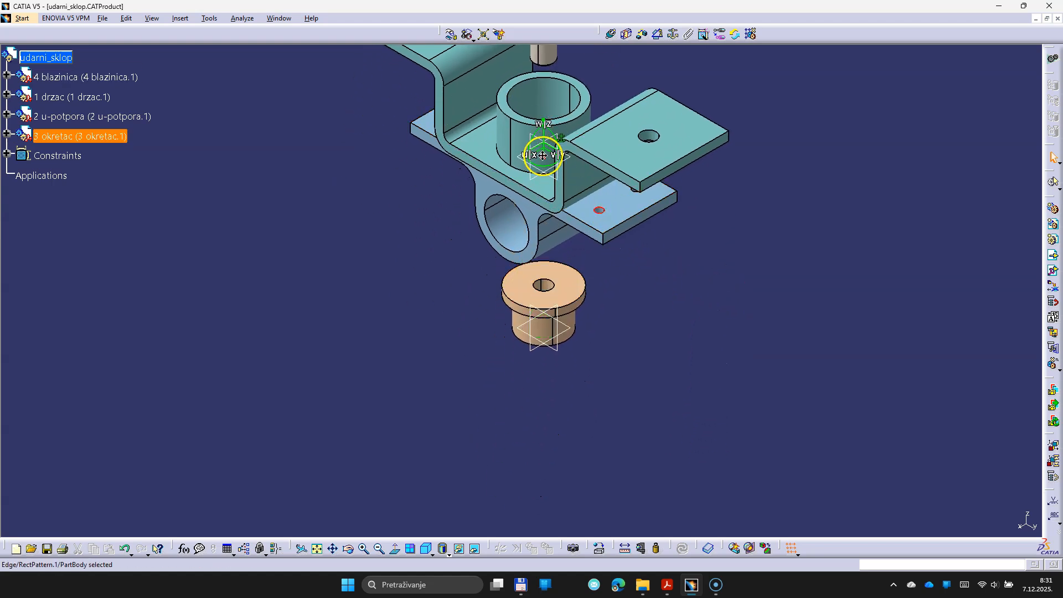
{"action": "left_click_drag", "start_coordinate": [537, 155], "coordinate": [286, 304]}
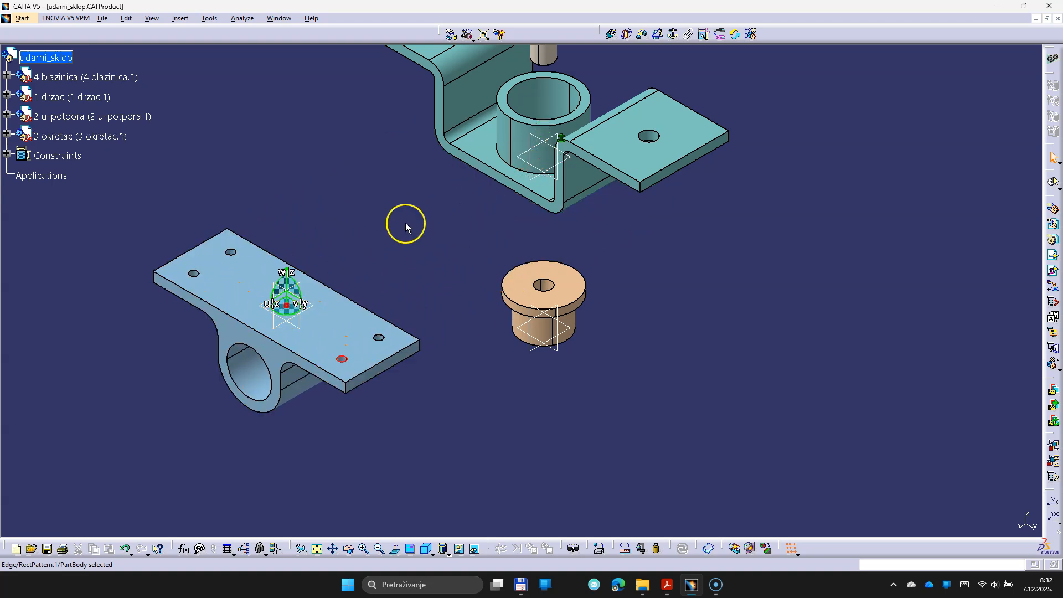
Add a coincidence constraint between the stem axis of 2 u-potpora and the cylindrical boss axis of 1 drzac
{"action": "middle_click_drag", "start_coordinate": [439, 203], "coordinate": [448, 247]}
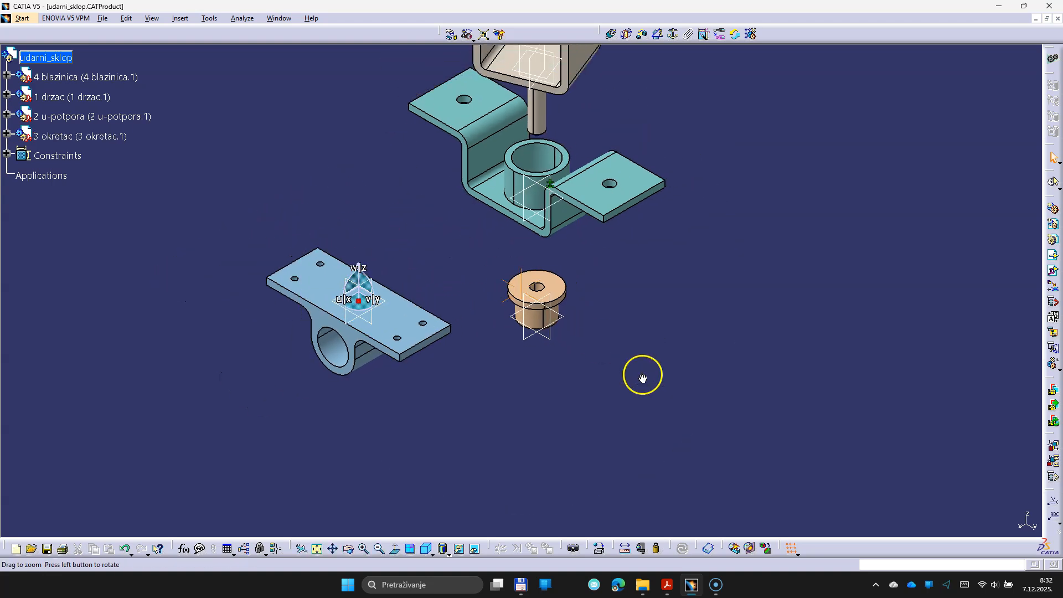
{"action": "middle_click_drag", "start_coordinate": [642, 378], "coordinate": [640, 310]}
{"action": "middle_click_drag", "start_coordinate": [608, 228], "coordinate": [659, 194]}
{"action": "left_click", "coordinate": [611, 35]}
{"action": "left_click", "coordinate": [542, 215]}
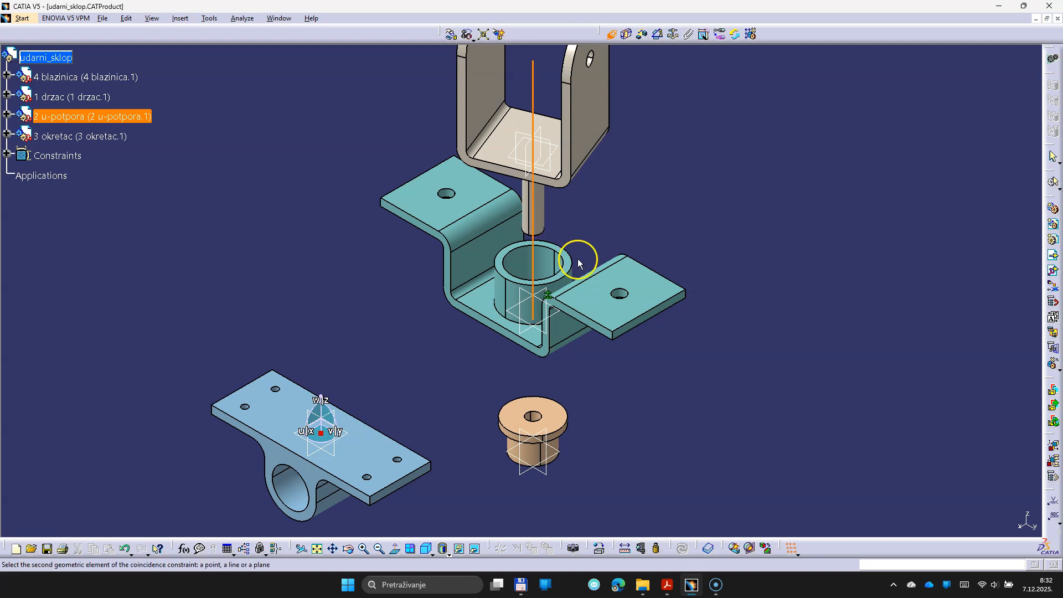
{"action": "left_click", "coordinate": [552, 263]}
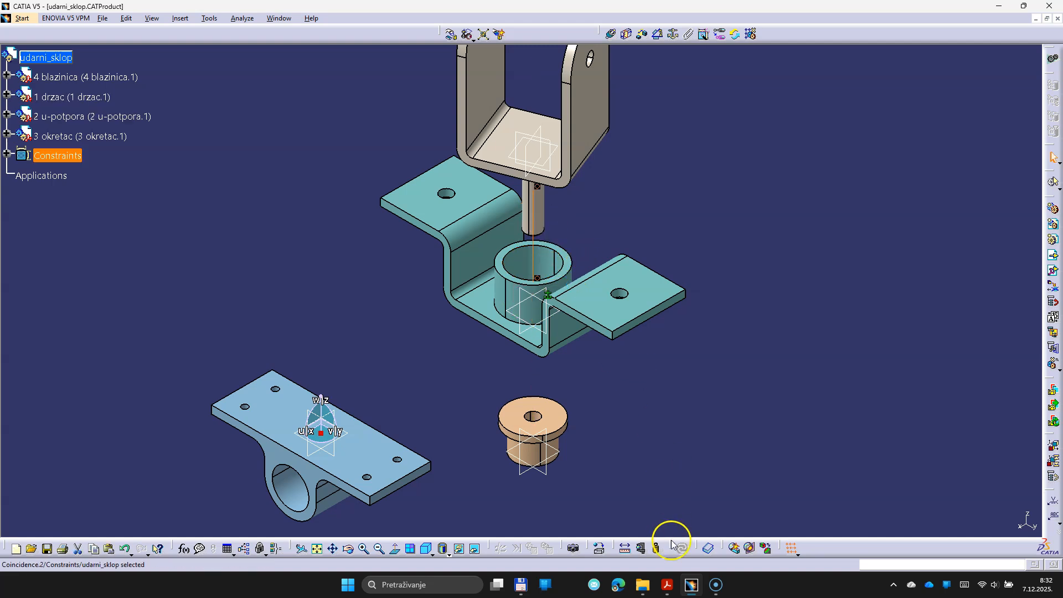
{"action": "left_click", "coordinate": [747, 310]}
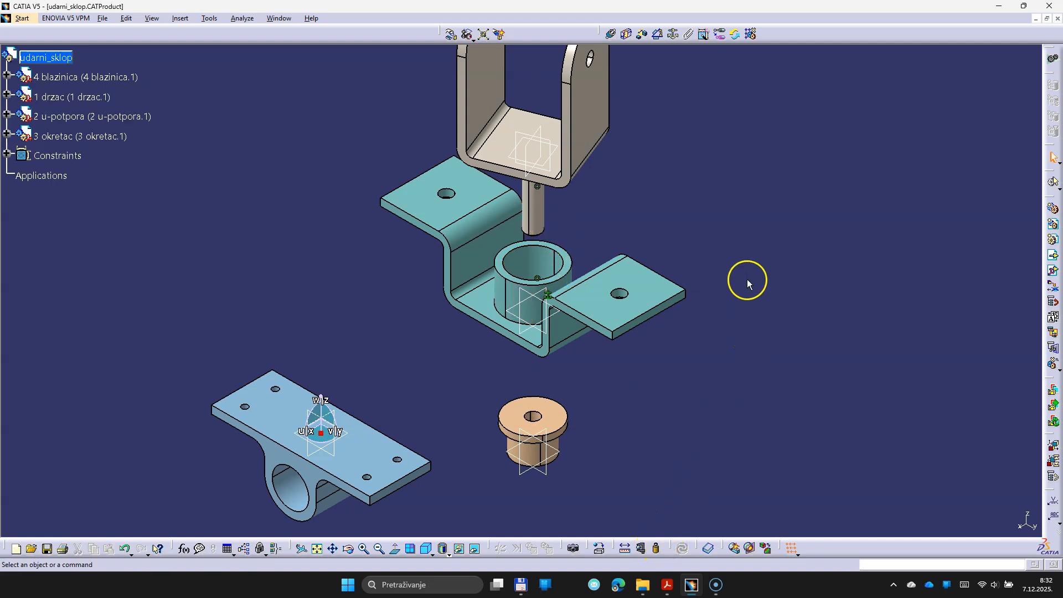
Constrain the outer side face of 2 u-potpora parallel to the side face of 1 drzac and update the assembly
{"action": "left_click", "coordinate": [658, 36]}
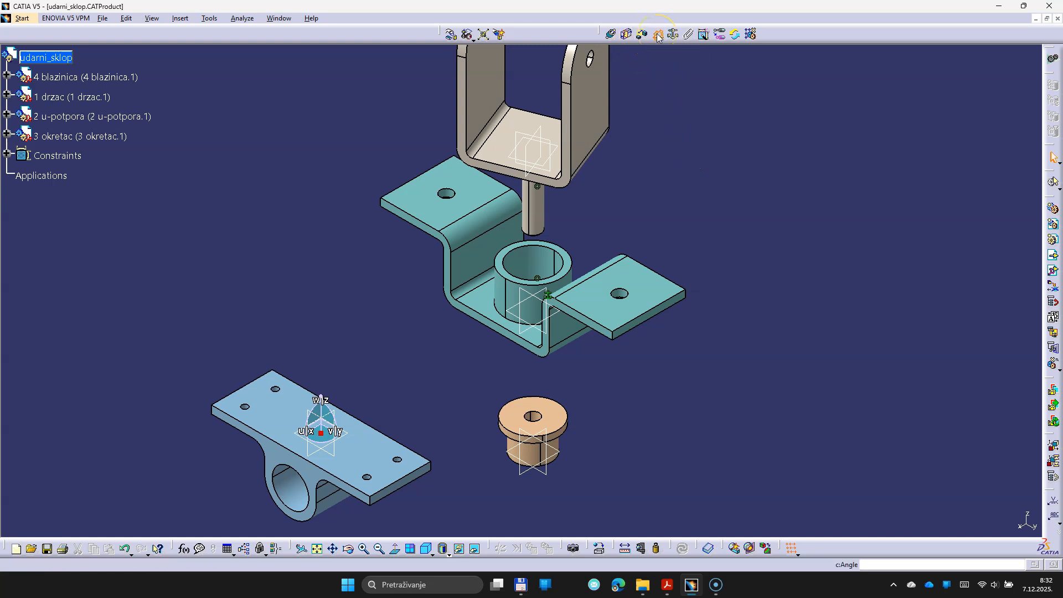
{"action": "left_click", "coordinate": [588, 111]}
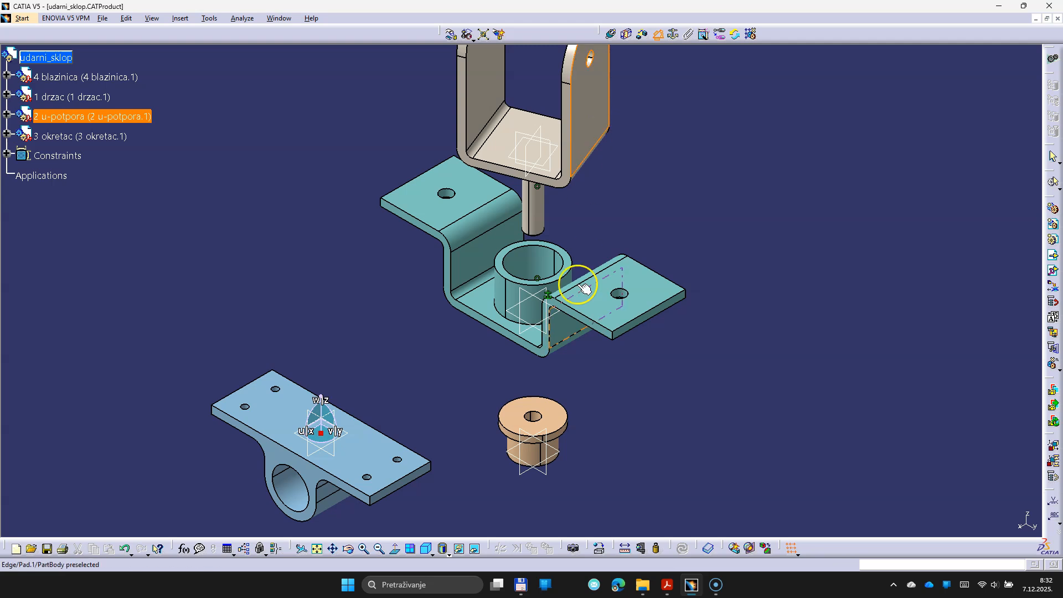
{"action": "left_click", "coordinate": [570, 332]}
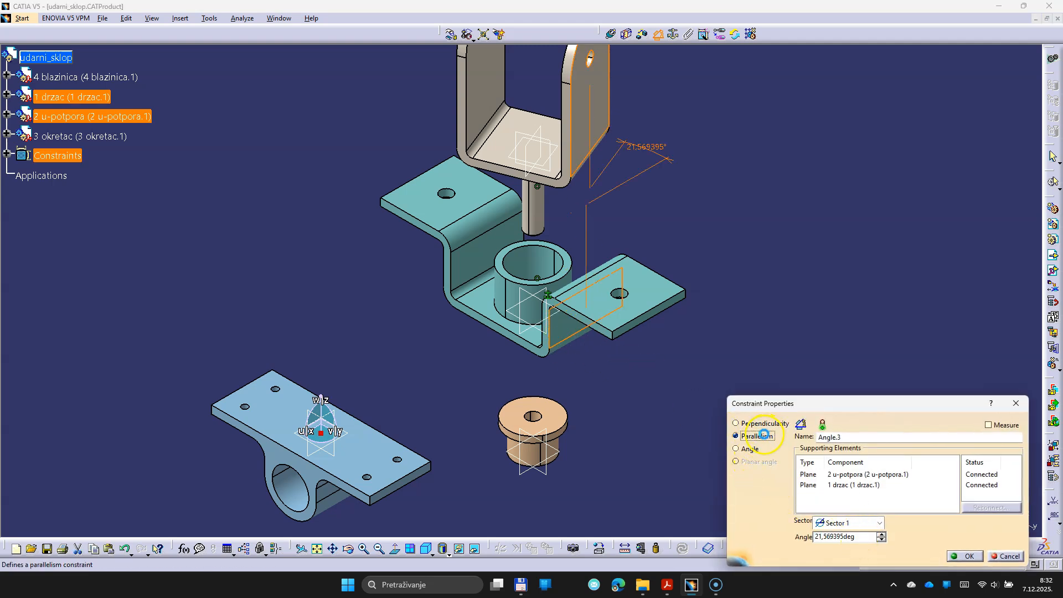
{"action": "left_click", "coordinate": [764, 436]}
{"action": "left_click", "coordinate": [967, 555]}
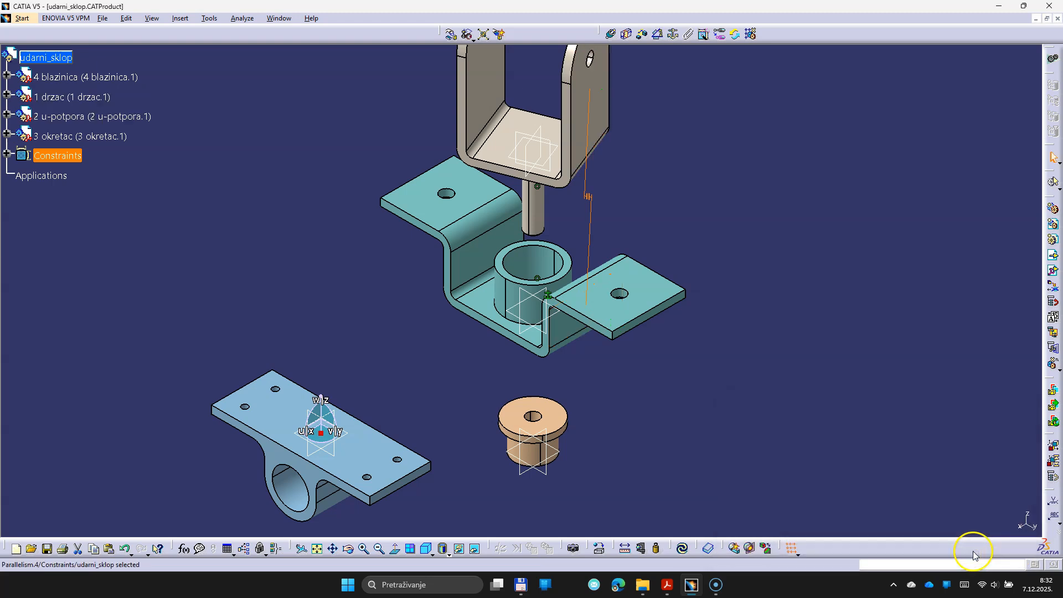
{"action": "left_click", "coordinate": [681, 547]}
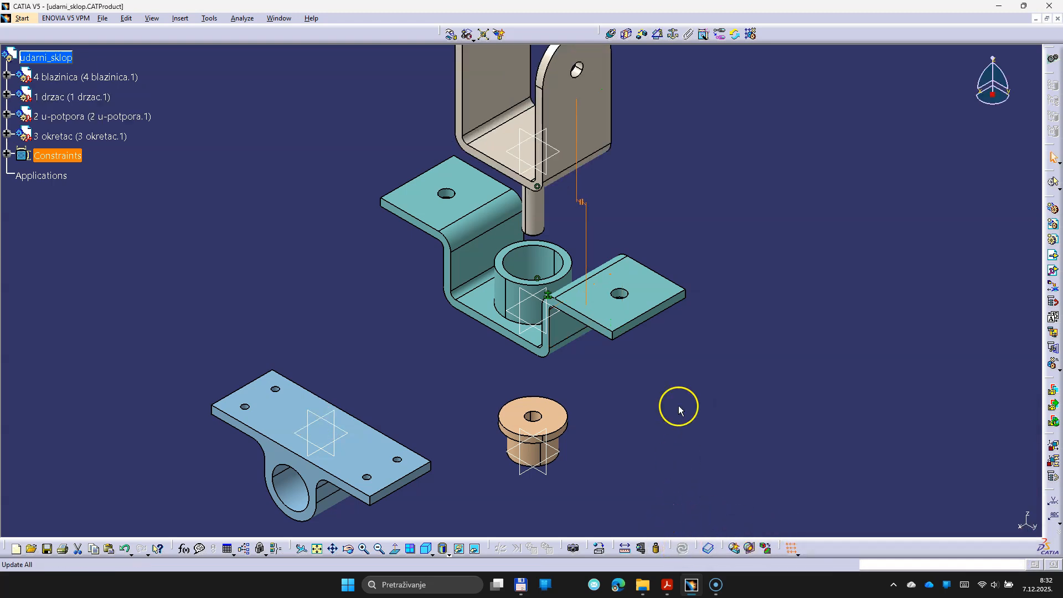
Add a contact constraint between the base of 2 u-potpora and the boss rim of 1 drzac, and update the assembly
{"action": "left_click", "coordinate": [628, 37]}
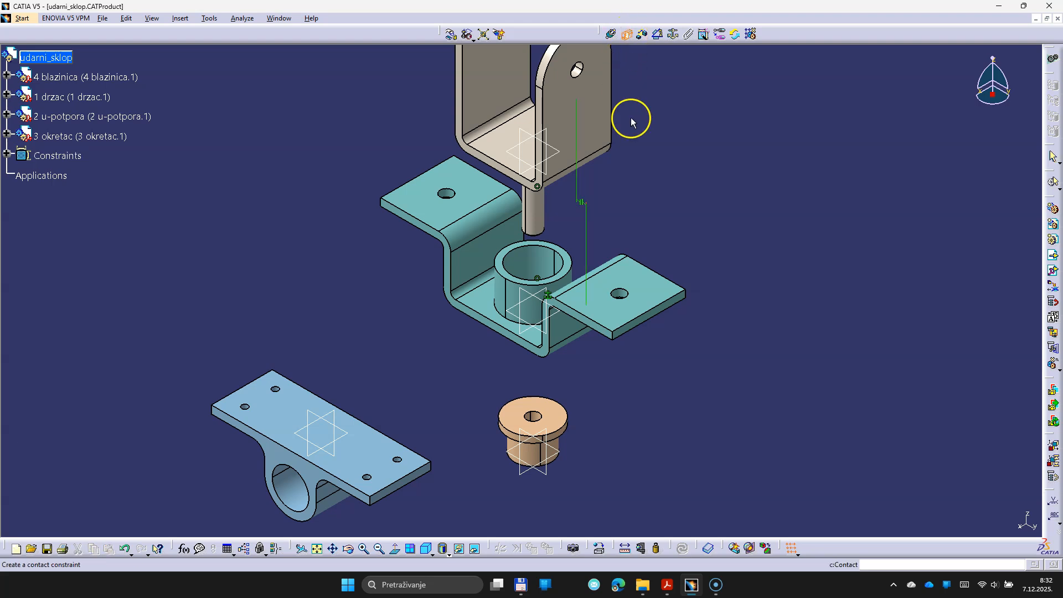
{"action": "middle_click_drag", "start_coordinate": [645, 234], "coordinate": [609, 293]}
{"action": "left_click", "coordinate": [431, 166]}
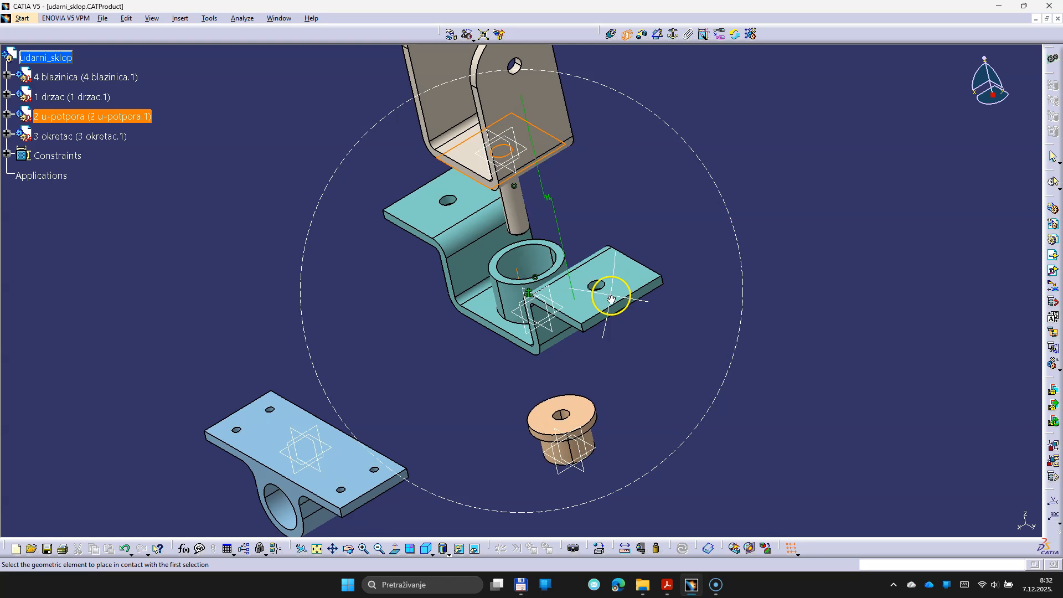
{"action": "left_click", "coordinate": [553, 259]}
{"action": "left_click", "coordinate": [682, 548]}
Turn 4 blazinica onto its side and move it beside 3 okretac, with its hub facing the tube
{"action": "middle_click_drag", "start_coordinate": [284, 206], "coordinate": [360, 142]}
{"action": "middle_click_drag", "start_coordinate": [505, 301], "coordinate": [569, 198]}
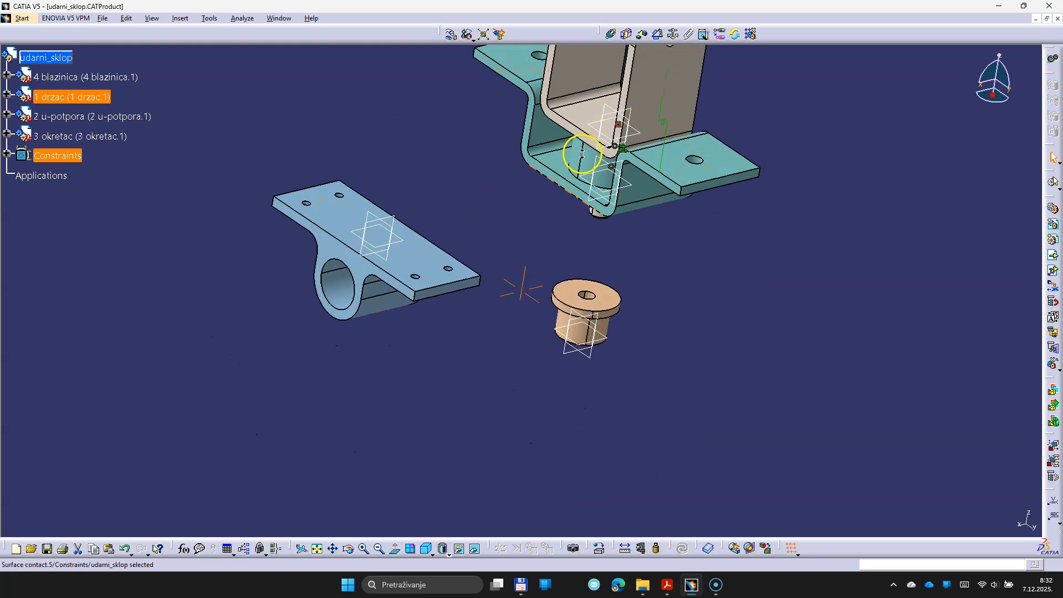
{"action": "double_click", "coordinate": [439, 244]}
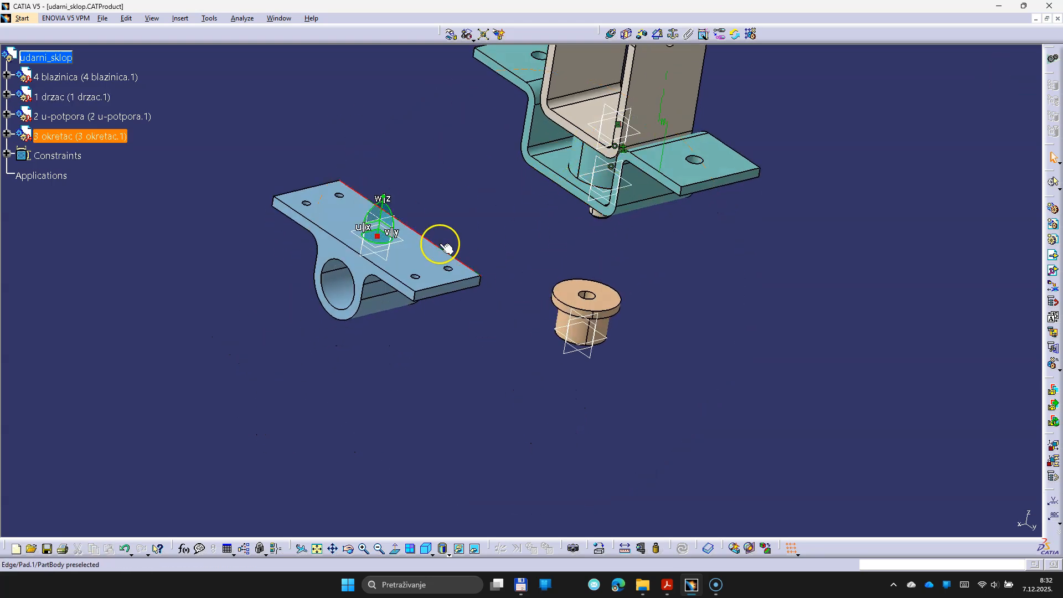
{"action": "left_click", "coordinate": [573, 290]}
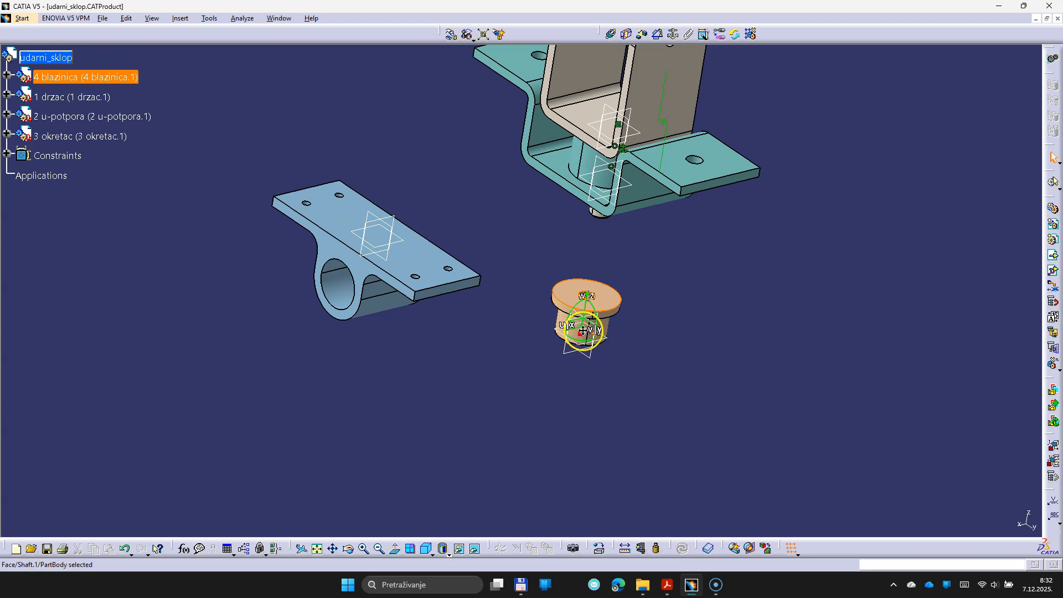
{"action": "left_click_drag", "start_coordinate": [574, 313], "coordinate": [489, 256]}
{"action": "left_click", "coordinate": [605, 335]}
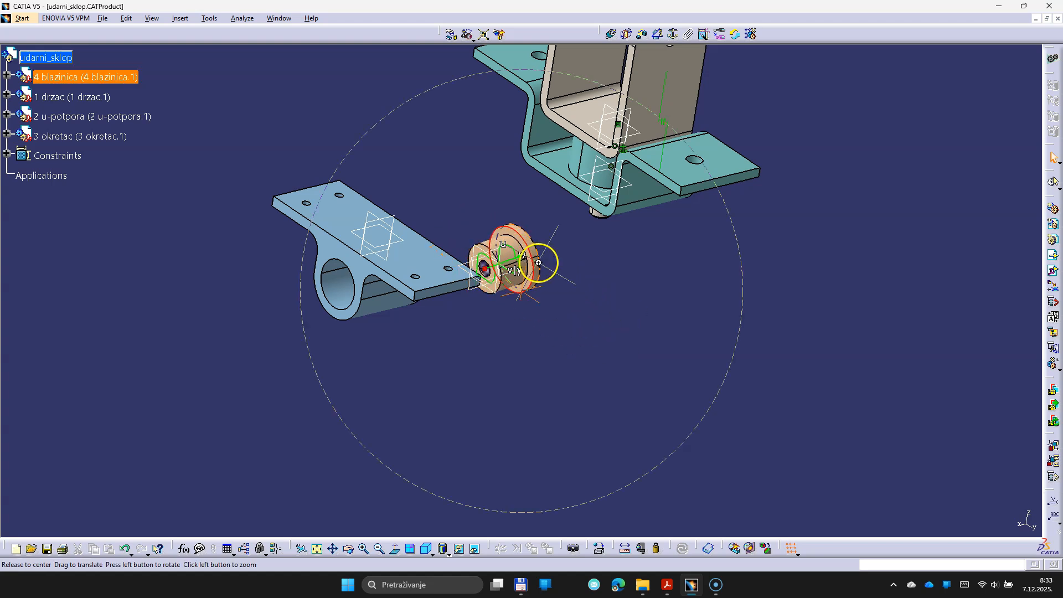
{"action": "middle_click_drag", "start_coordinate": [490, 257], "coordinate": [470, 284]}
{"action": "left_click", "coordinate": [469, 284]}
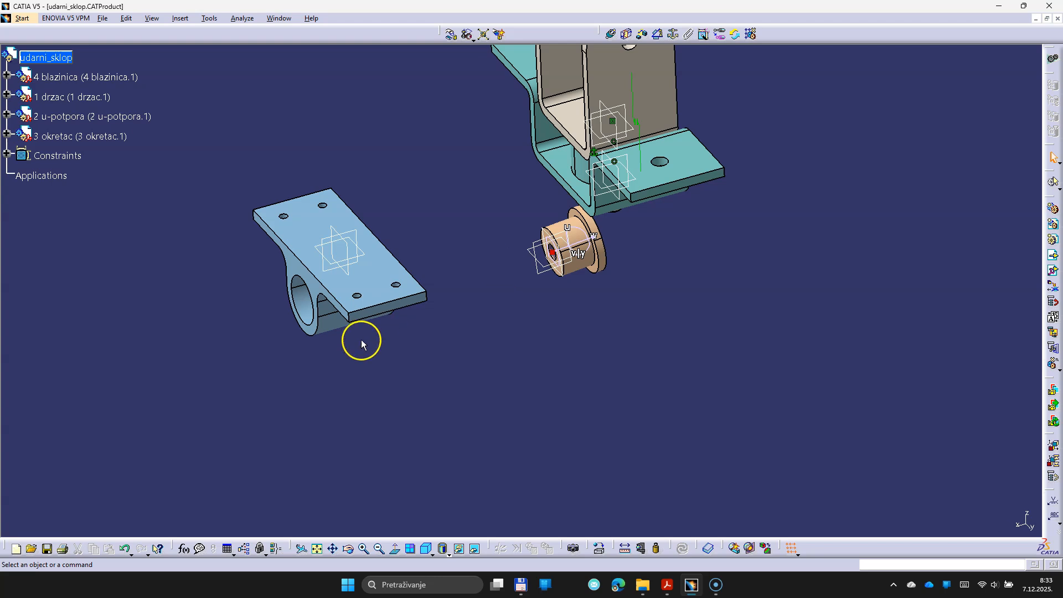
Add a coincidence constraint between the axis of 4 blazinica and the tube axis of 3 okretac, and update the assembly
{"action": "middle_click_drag", "start_coordinate": [570, 332], "coordinate": [571, 268]}
{"action": "left_click", "coordinate": [610, 34]}
{"action": "left_click", "coordinate": [659, 218]}
{"action": "key", "text": "Right"}
{"action": "key", "text": "Up"}
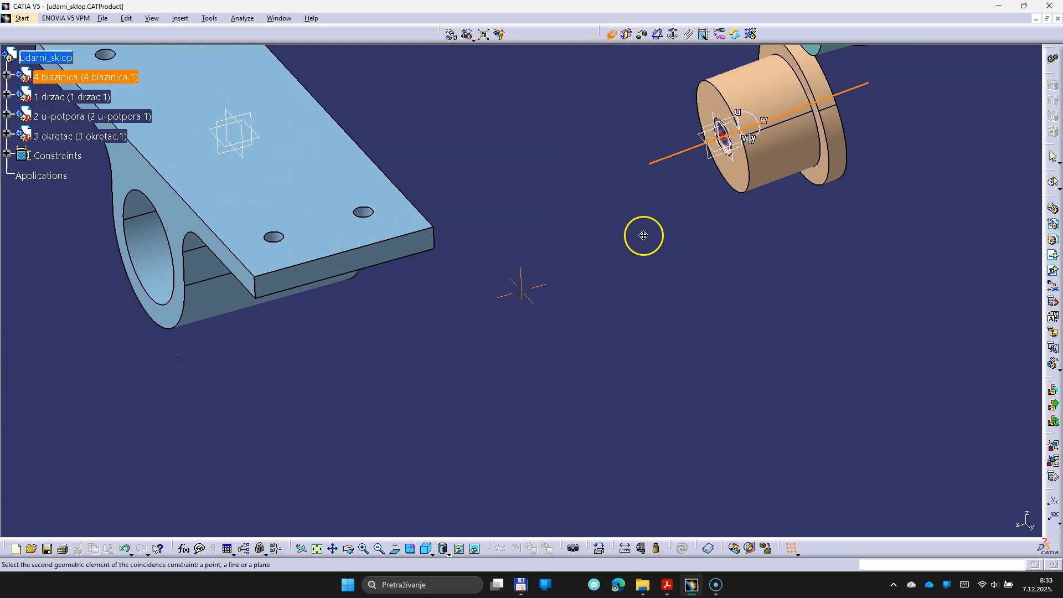
{"action": "left_click", "coordinate": [157, 257]}
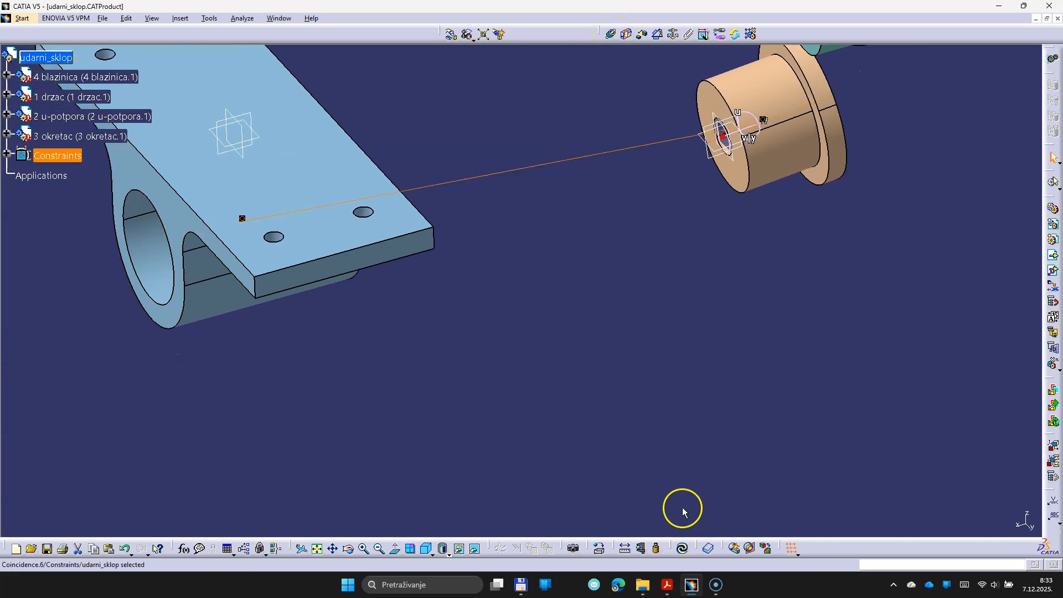
{"action": "left_click", "coordinate": [681, 548]}
Add an offset constraint seating the inner flange face of 4 blazinica flush against the tube end of 3 okretac, and update the assembly
{"action": "middle_click_drag", "start_coordinate": [672, 395], "coordinate": [343, 487]}
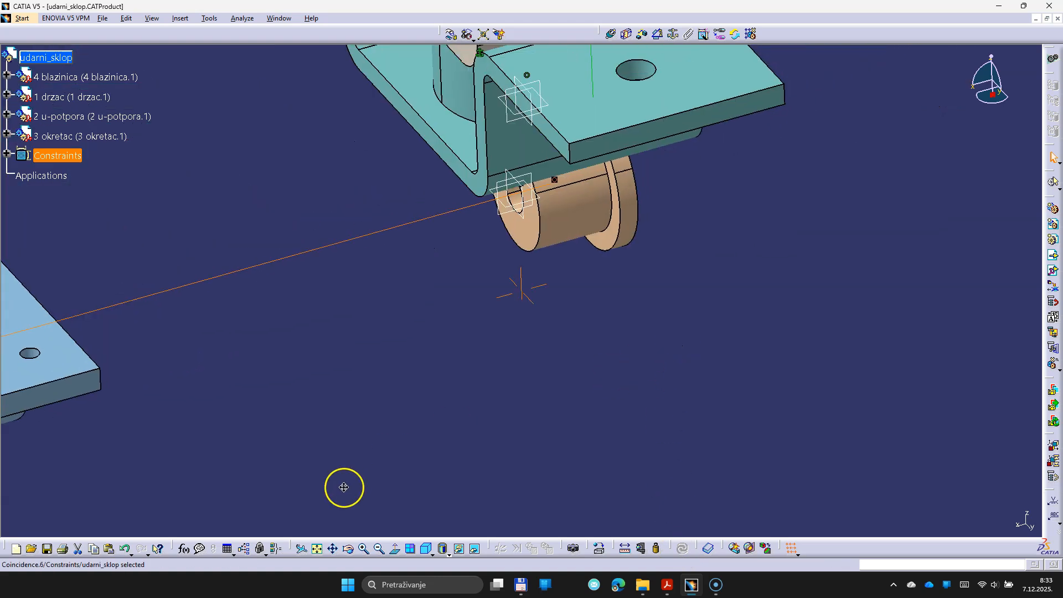
{"action": "left_click", "coordinate": [640, 36]}
{"action": "left_click", "coordinate": [602, 246]}
{"action": "middle_click_drag", "start_coordinate": [610, 387], "coordinate": [363, 387]}
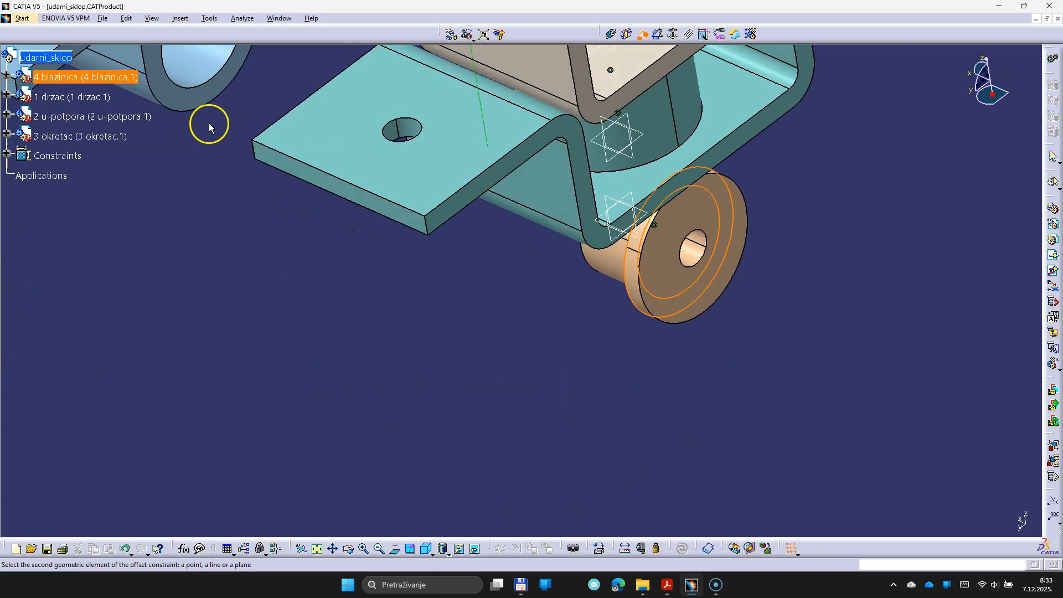
{"action": "left_click", "coordinate": [196, 105]}
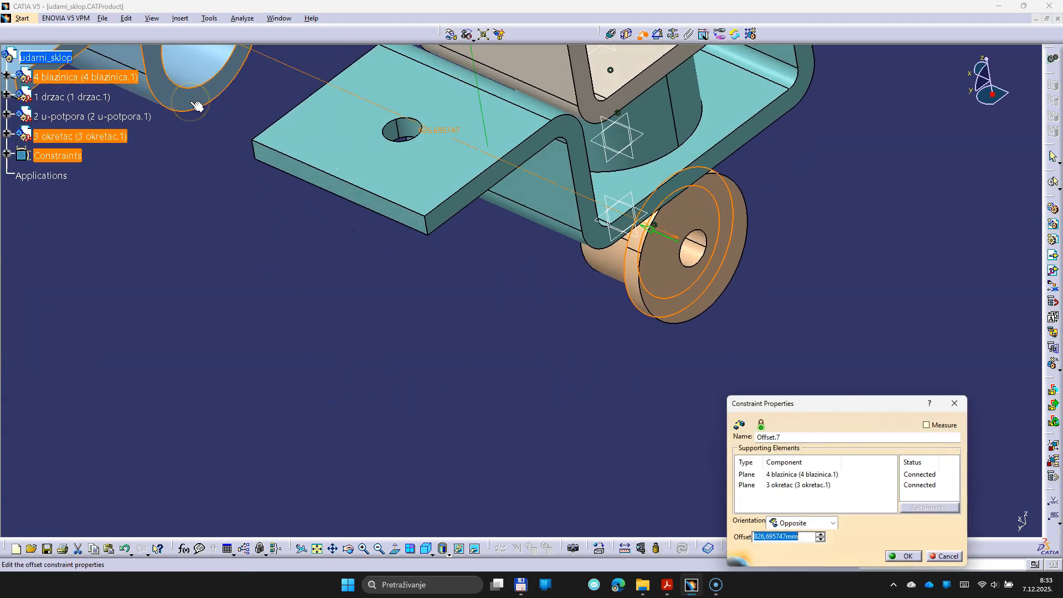
{"action": "left_click", "coordinate": [903, 556]}
{"action": "middle_click_drag", "start_coordinate": [572, 379], "coordinate": [638, 477]}
{"action": "left_click", "coordinate": [682, 548]}
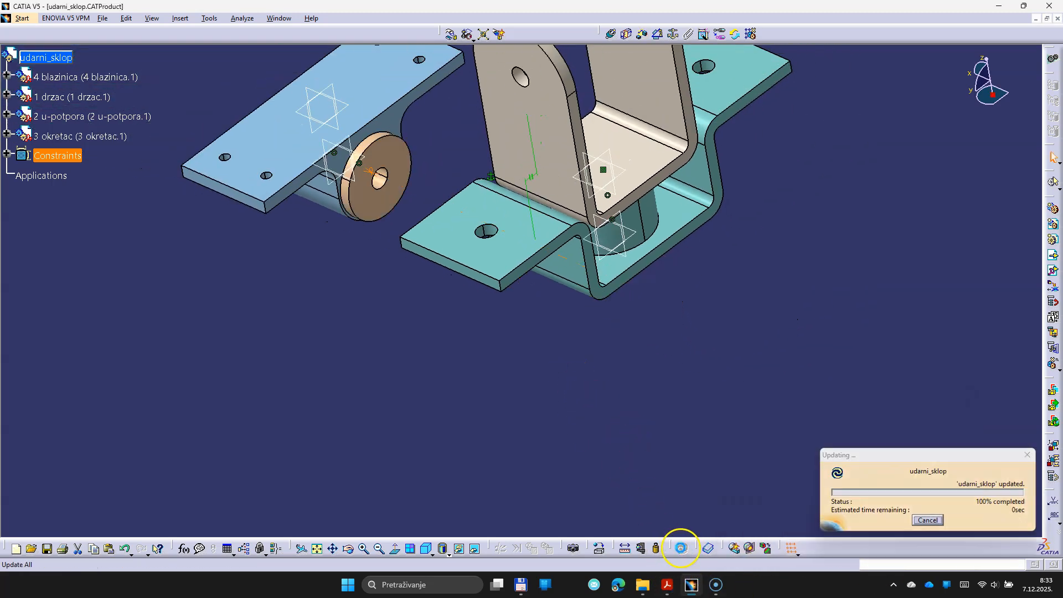
Insert a second instance of the existing part 4 blazinica into the udarni_sklop product
{"action": "middle_click_drag", "start_coordinate": [351, 372], "coordinate": [459, 348]}
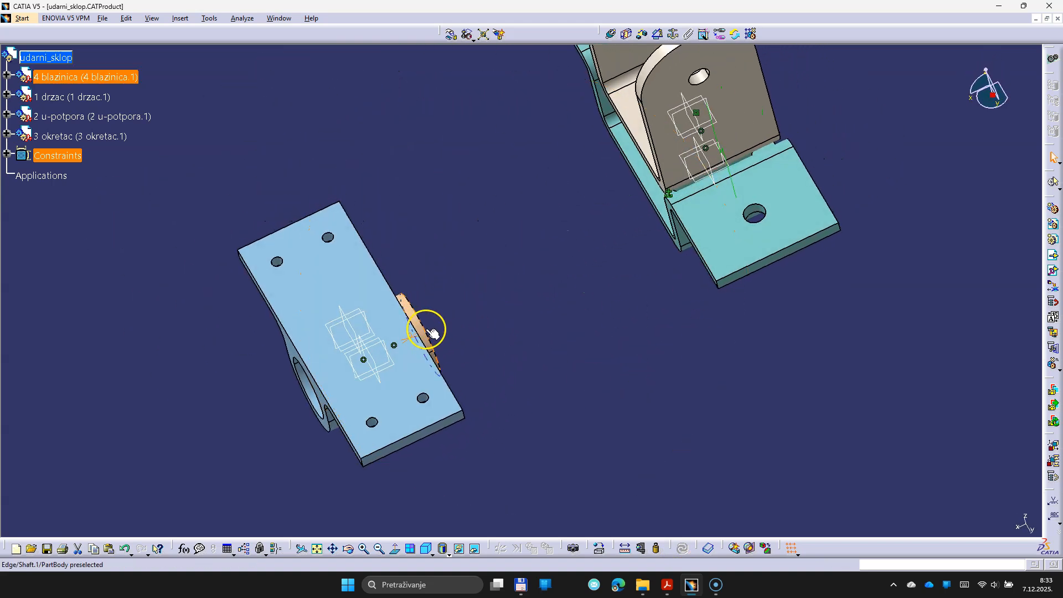
{"action": "left_click", "coordinate": [37, 55]}
{"action": "left_click", "coordinate": [1053, 254]}
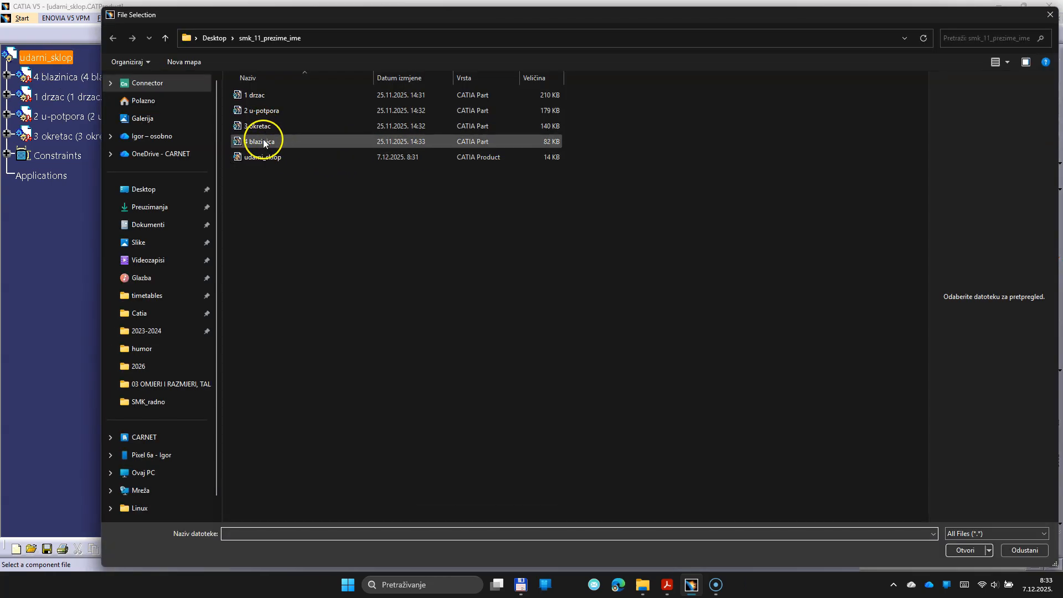
{"action": "left_click", "coordinate": [257, 141]}
{"action": "left_click", "coordinate": [961, 549]}
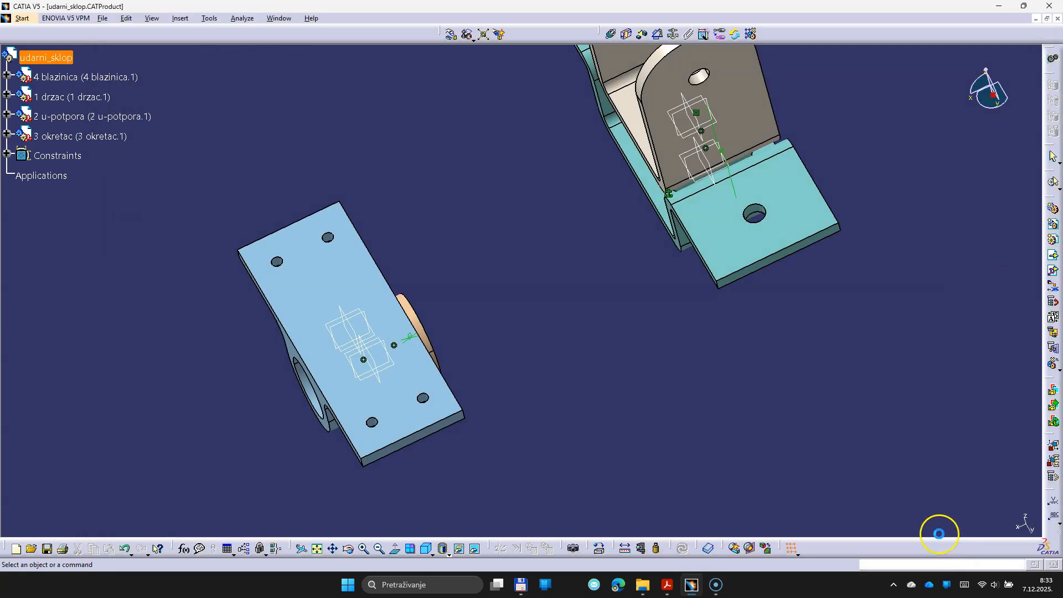
Move the second 4 blazinica out of the 1 drzac holder to free space near 3 okretac
{"action": "middle_click_drag", "start_coordinate": [576, 406], "coordinate": [589, 375]}
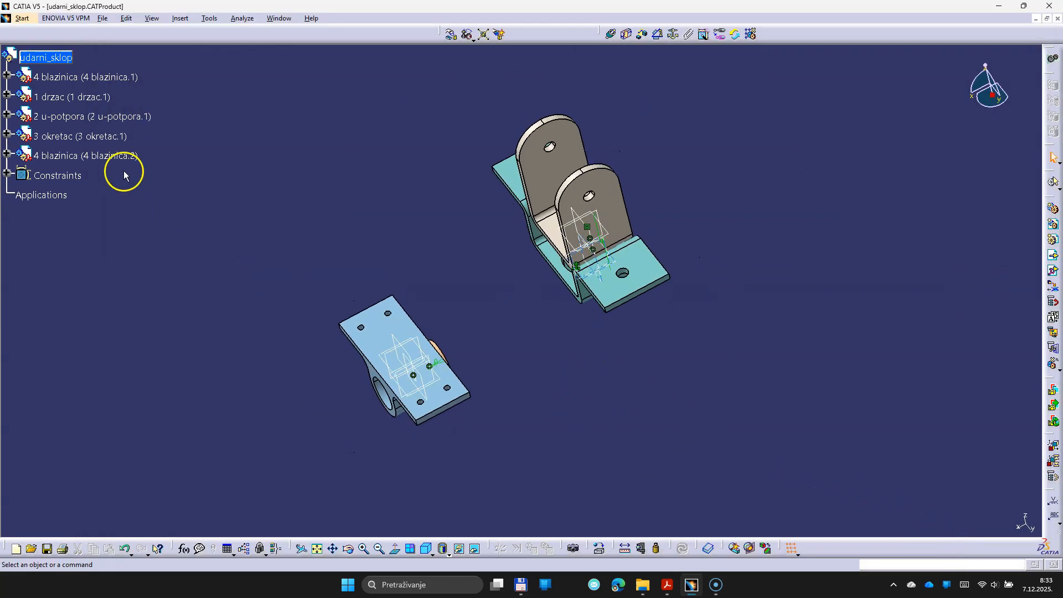
{"action": "left_click", "coordinate": [118, 155]}
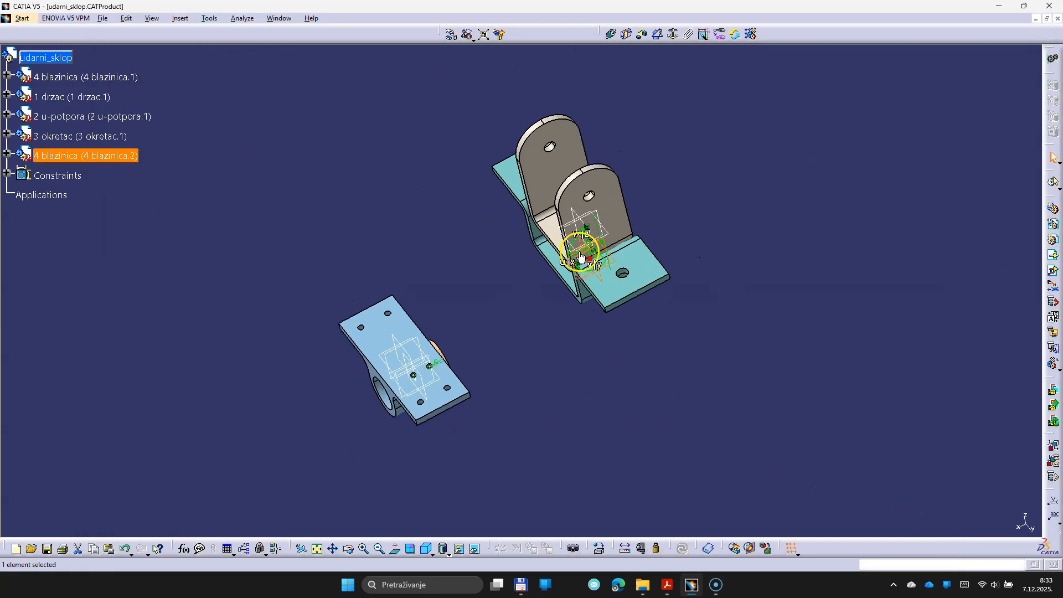
{"action": "left_click_drag", "start_coordinate": [580, 250], "coordinate": [469, 288]}
{"action": "left_click", "coordinate": [572, 497]}
Add a coincidence constraint between the second 4 blazinica's axis and the tube axis of 3 okretac, and update the assembly
{"action": "middle_click_drag", "start_coordinate": [555, 432], "coordinate": [581, 287], "text": "ctrl"}
{"action": "left_click", "coordinate": [611, 33]}
{"action": "left_click", "coordinate": [512, 176]}
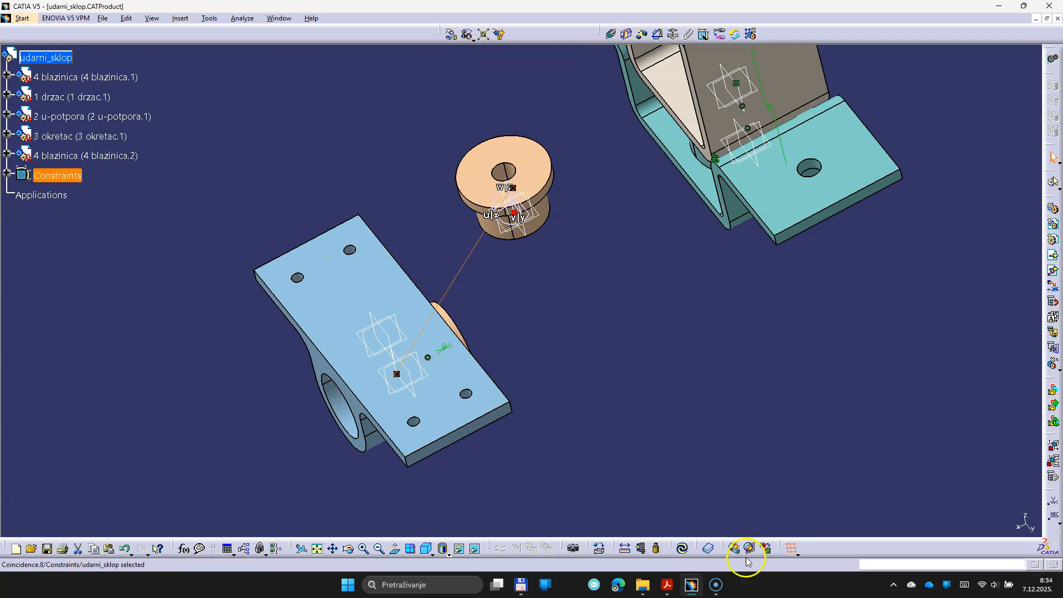
{"action": "left_click", "coordinate": [683, 548]}
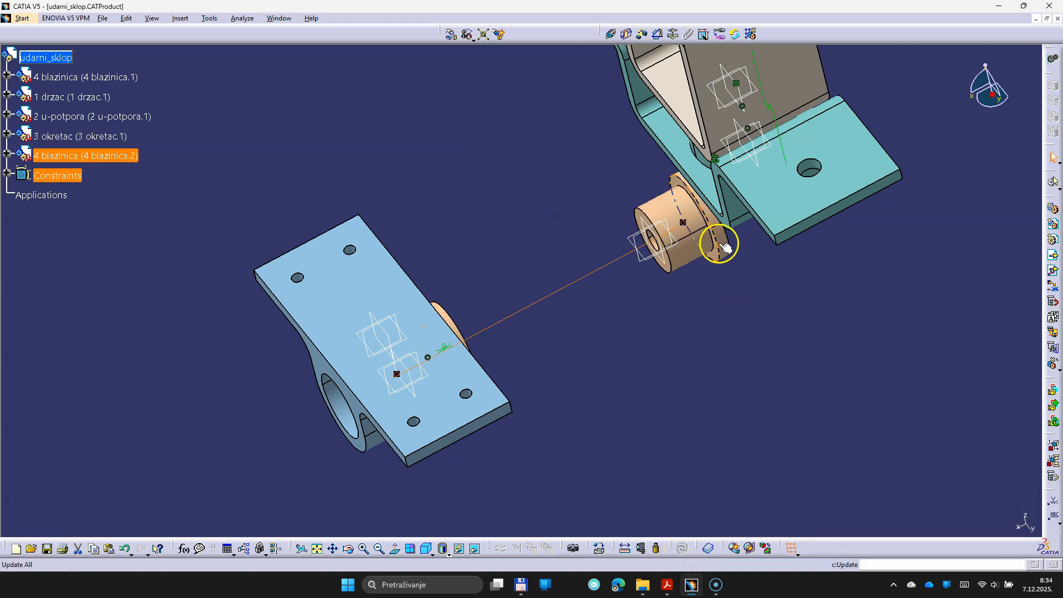
Flip the second 4 blazinica and move it to the open end of the 3 okretac tube, hub facing inward
{"action": "left_click", "coordinate": [680, 248]}
{"action": "left_click_drag", "start_coordinate": [674, 235], "coordinate": [187, 466]}
{"action": "middle_click_drag", "start_coordinate": [275, 474], "coordinate": [312, 308]}
{"action": "left_click", "coordinate": [740, 164]}
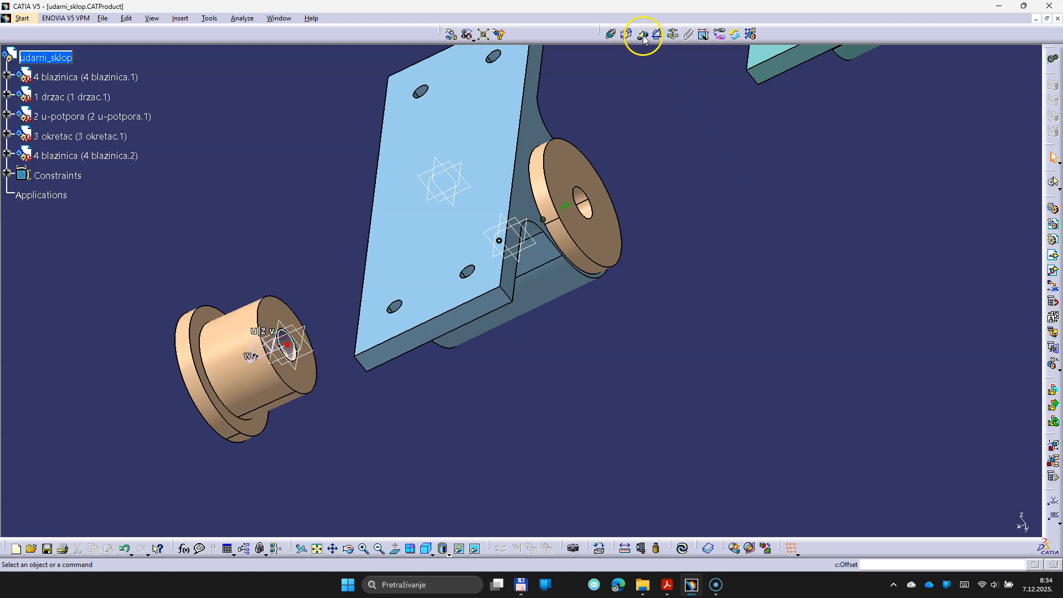
Add a 0 mm offset constraint between the second 4 blazinica's inner flange face and the open tube end of 3 okretac, and update
{"action": "middle_click_drag", "start_coordinate": [205, 317], "coordinate": [422, 280]}
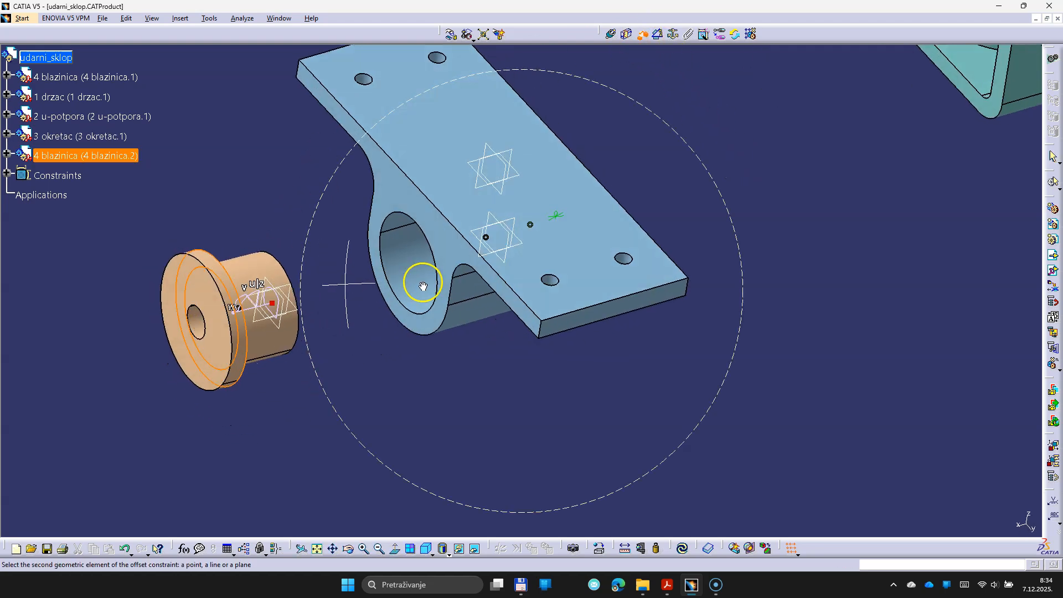
{"action": "left_click", "coordinate": [450, 256]}
{"action": "left_click", "coordinate": [906, 555]}
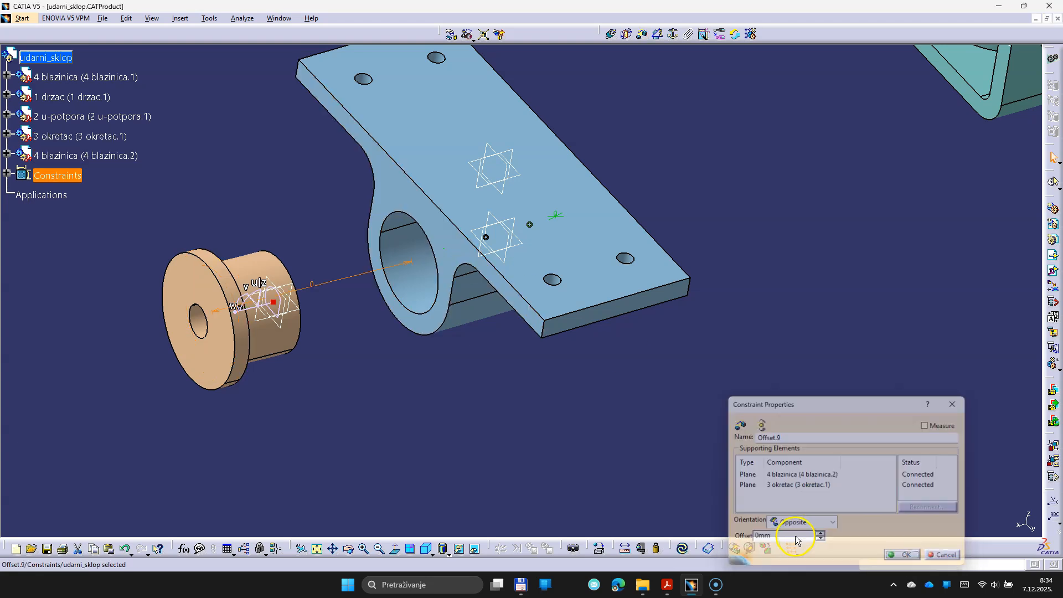
{"action": "left_click", "coordinate": [683, 548]}
Add a coincidence constraint between the second 4 blazinica's bore axis and the ear hole axis of 2 u-potpora, and update the assembly
{"action": "mouse_move", "coordinate": [681, 441]}
{"action": "middle_mouse_down"}
{"action": "mouse_move", "coordinate": [668, 509]}
{"action": "mouse_move", "coordinate": [600, 391]}
{"action": "mouse_move", "coordinate": [583, 417]}
{"action": "mouse_move", "coordinate": [613, 335]}
{"action": "middle_mouse_up"}
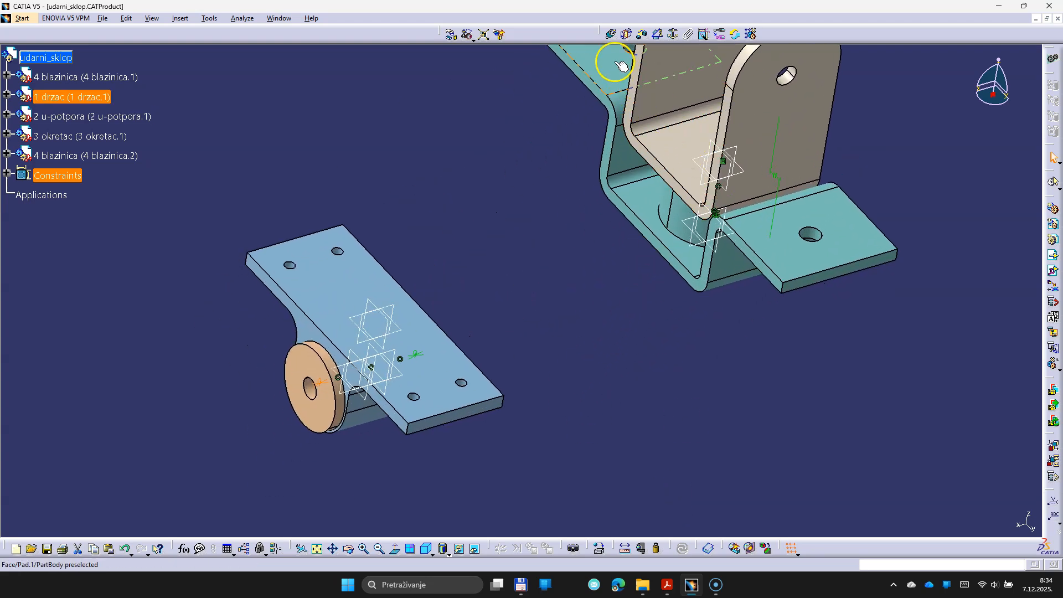
{"action": "left_click", "coordinate": [610, 34]}
{"action": "middle_click_drag", "start_coordinate": [301, 427], "coordinate": [267, 427]}
{"action": "left_click", "coordinate": [199, 443]}
{"action": "middle_click_drag", "start_coordinate": [606, 296], "coordinate": [605, 348]}
{"action": "middle_click_drag", "start_coordinate": [720, 184], "coordinate": [736, 127]}
{"action": "middle_click_drag", "start_coordinate": [736, 127], "coordinate": [537, 328]}
{"action": "left_click", "coordinate": [637, 229]}
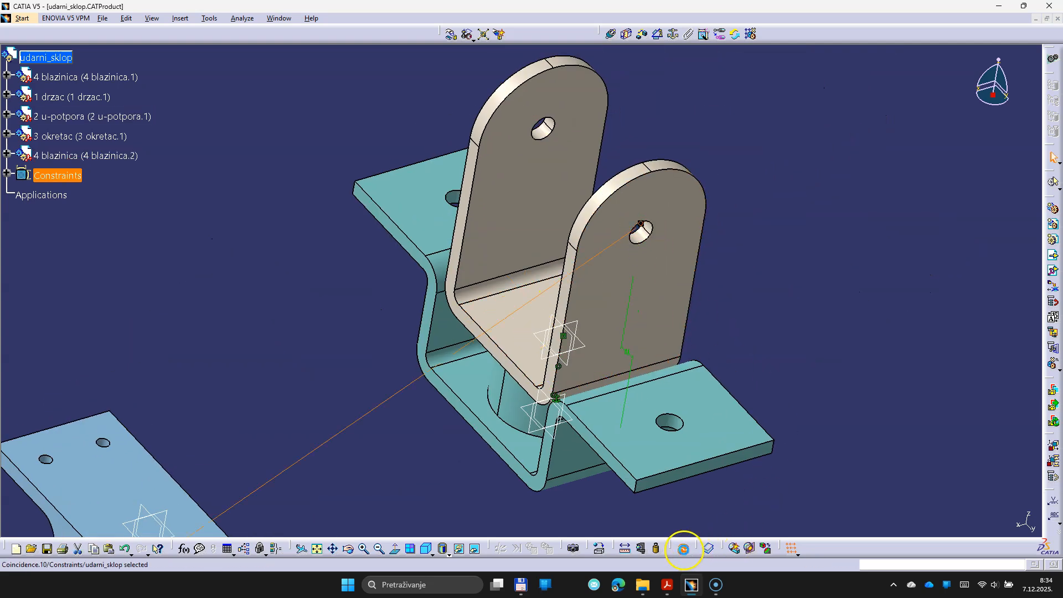
{"action": "left_click", "coordinate": [684, 552]}
Add a 0 mm offset constraint between the first 4 blazinica's outer flange face and the far ear's inner face on 2 u-potpora, and update
{"action": "middle_click_drag", "start_coordinate": [662, 391], "coordinate": [755, 377]}
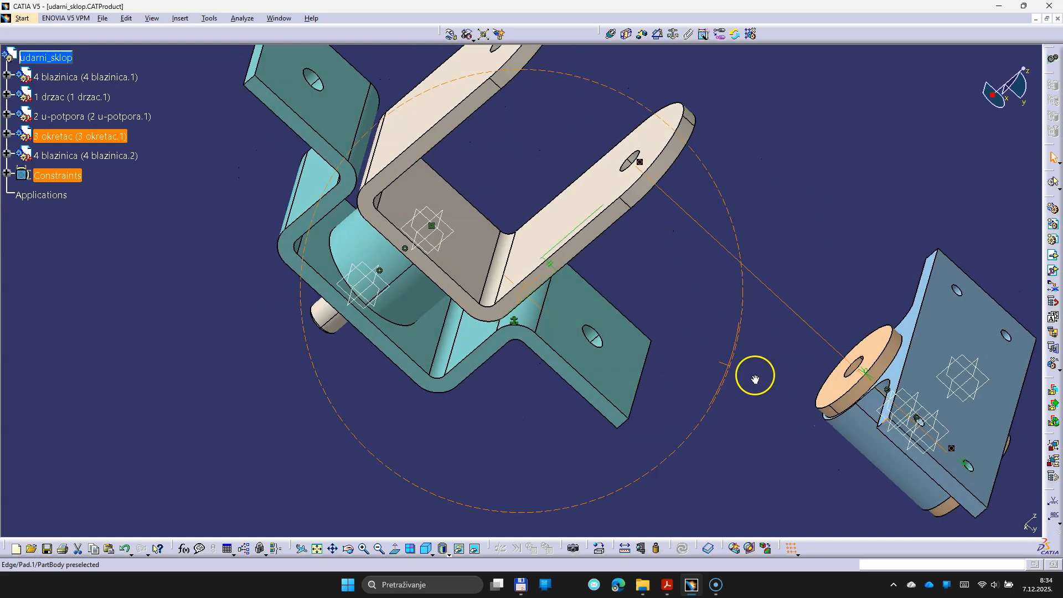
{"action": "left_click", "coordinate": [641, 34]}
{"action": "left_click", "coordinate": [879, 349]}
{"action": "middle_click_drag", "start_coordinate": [842, 242], "coordinate": [606, 265]}
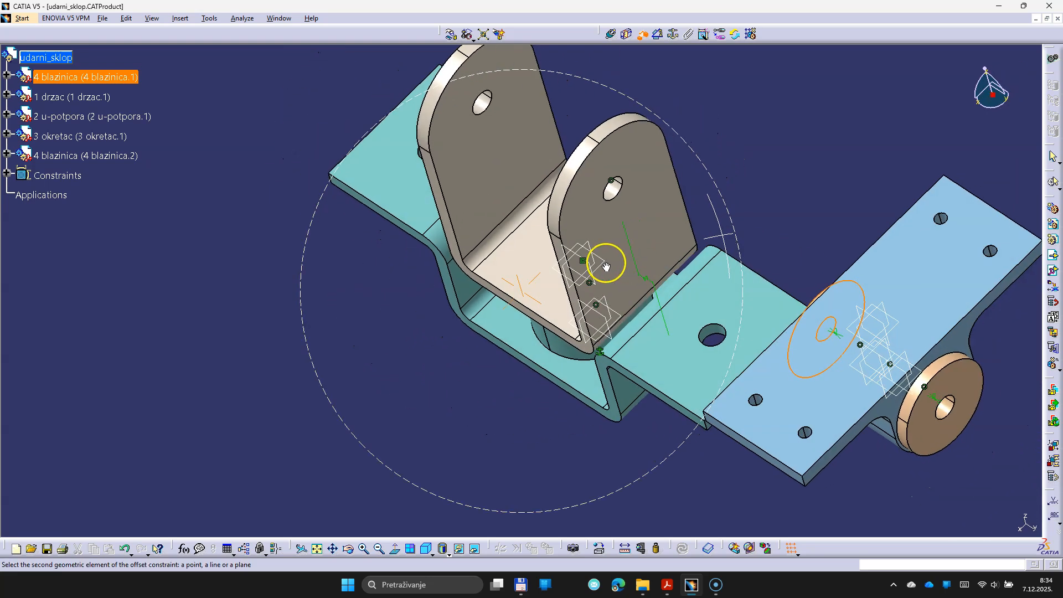
{"action": "left_click", "coordinate": [526, 102]}
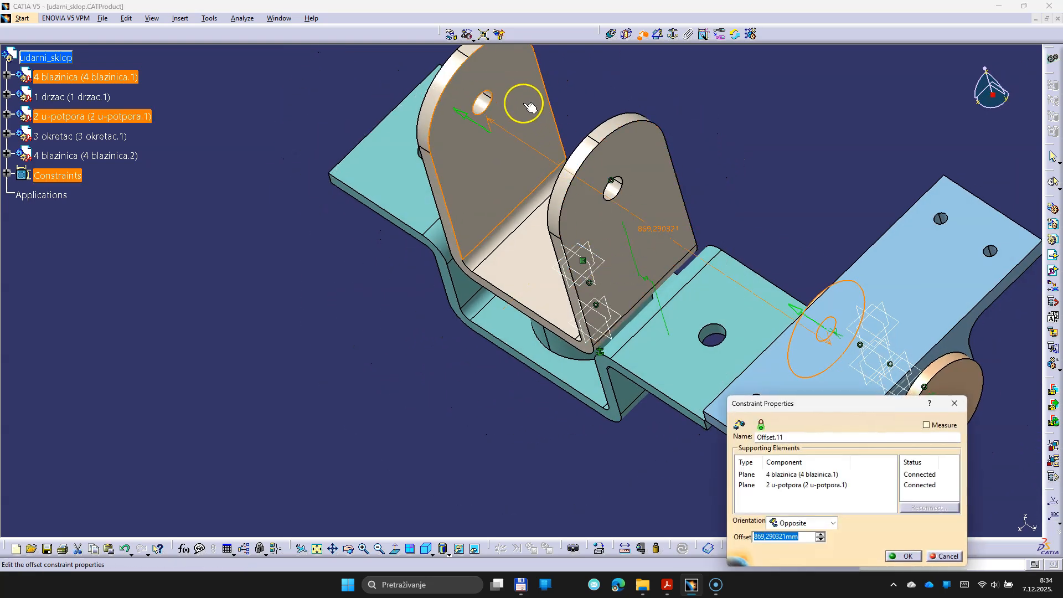
{"action": "left_click", "coordinate": [901, 556]}
{"action": "left_click", "coordinate": [682, 548]}
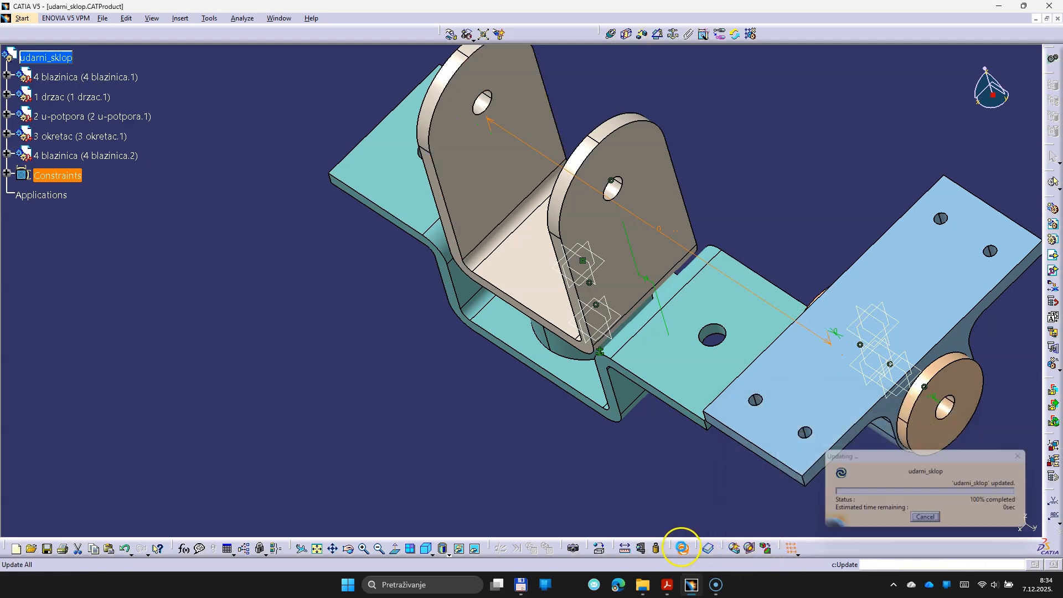
Rotate 3 okretac about 22.8 degrees around its tube axis between the ears of 2 u-potpora
{"action": "middle_click_drag", "start_coordinate": [645, 294], "coordinate": [633, 318]}
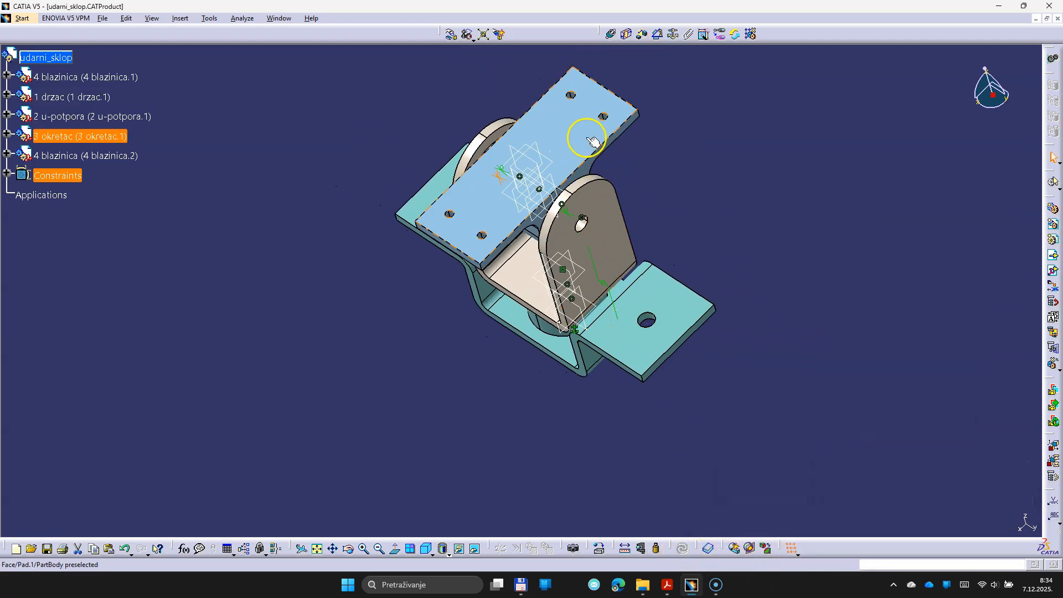
{"action": "left_click", "coordinate": [587, 137]}
{"action": "left_click_drag", "start_coordinate": [532, 143], "coordinate": [539, 141]}
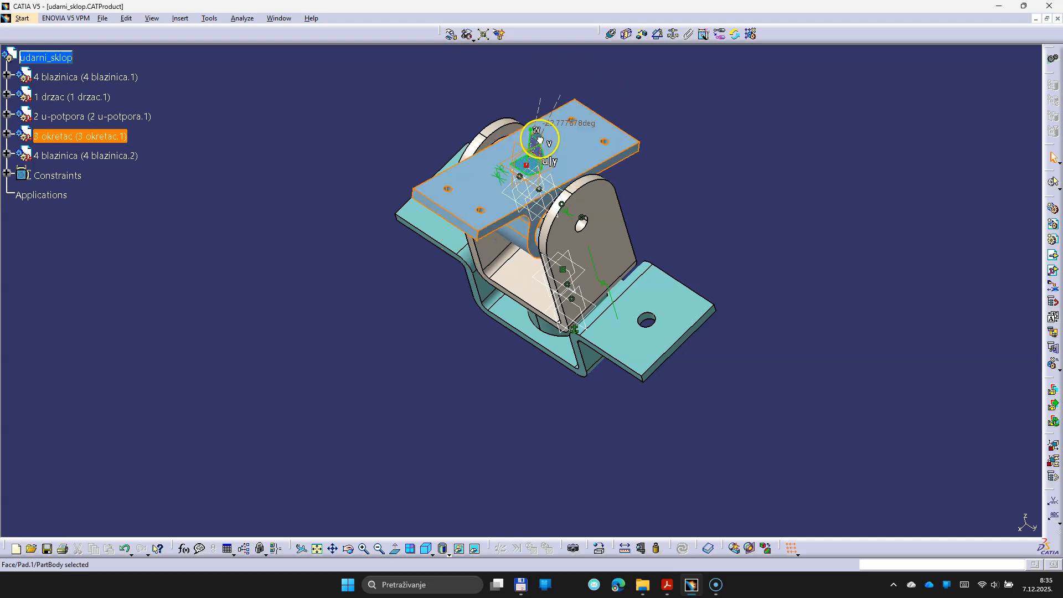
{"action": "left_click", "coordinate": [706, 114]}
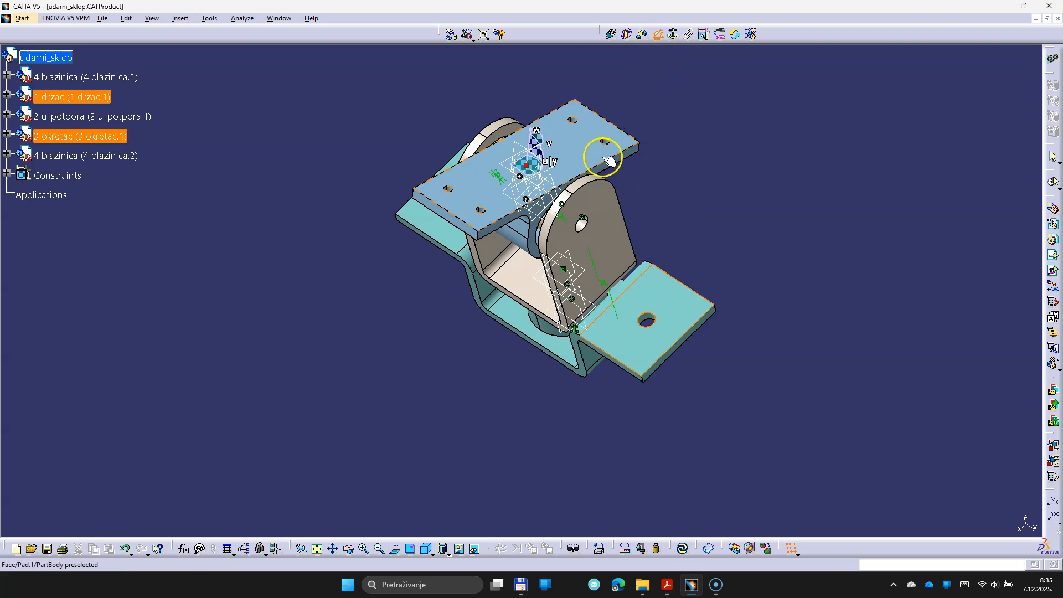
Constrain the top plate face of 3 okretac parallel to the top flange face of 1 drzac with Same orientation, and update the assembly
{"action": "left_click", "coordinate": [583, 160]}
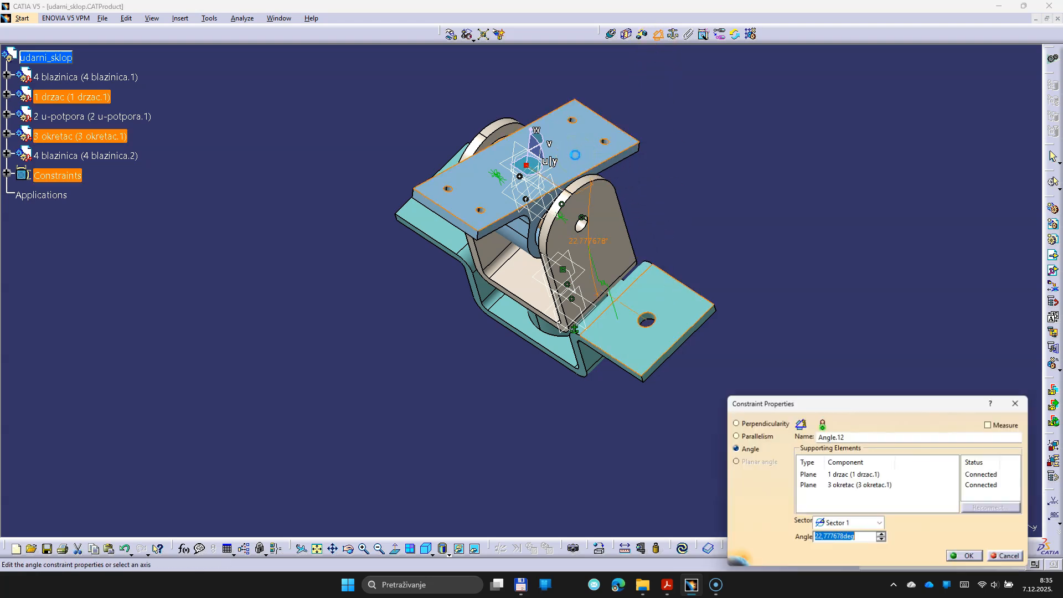
{"action": "left_click", "coordinate": [759, 436]}
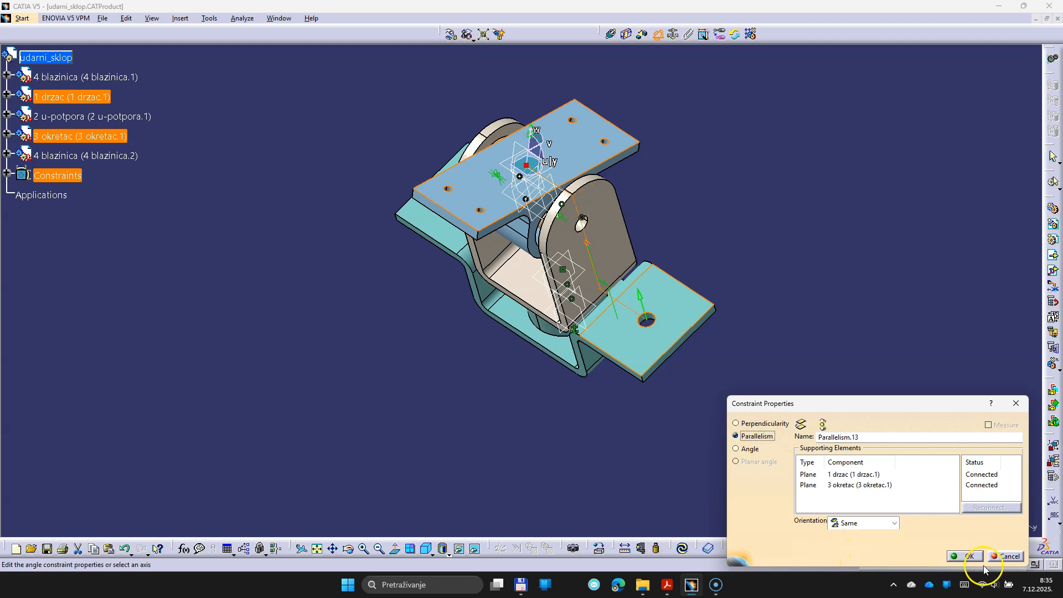
{"action": "left_click", "coordinate": [967, 556]}
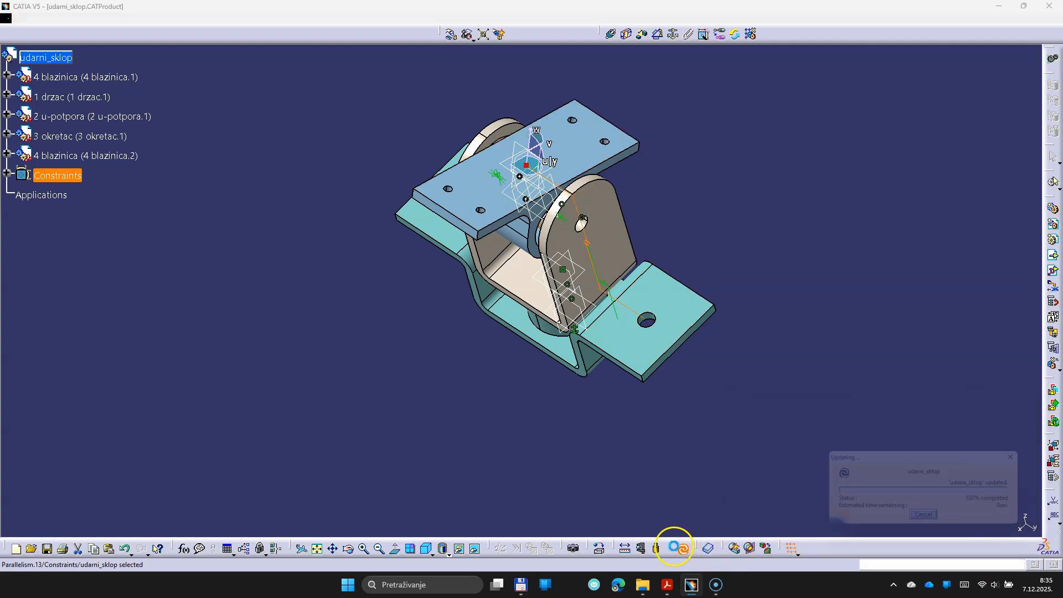
Show the assembly in isometric view and enlarge it for inspection
{"action": "left_click", "coordinate": [426, 549]}
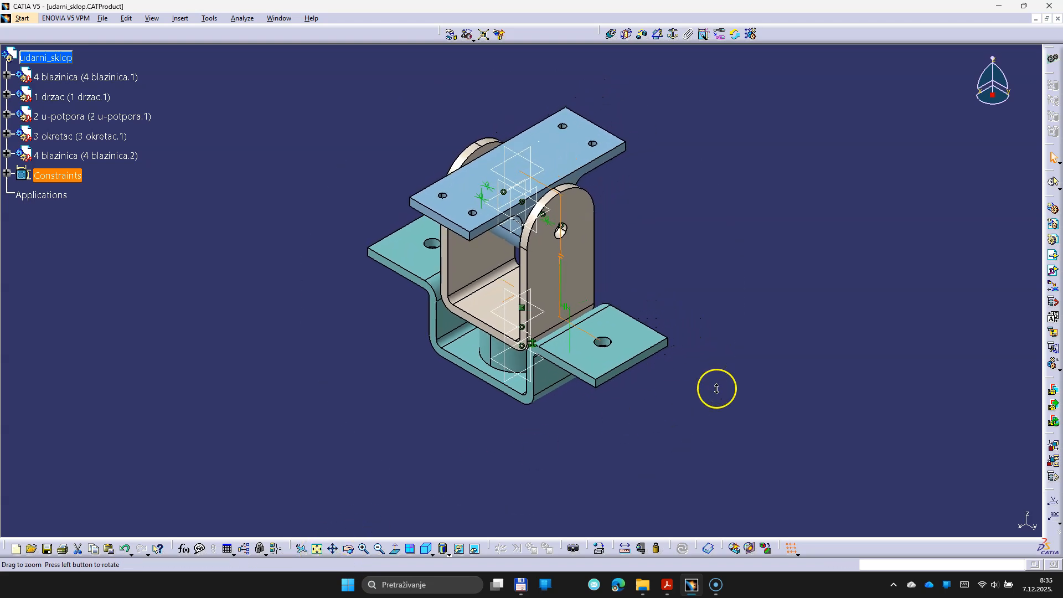
{"action": "middle_click_drag", "start_coordinate": [714, 386], "coordinate": [719, 356]}
{"action": "left_click", "coordinate": [736, 275]}
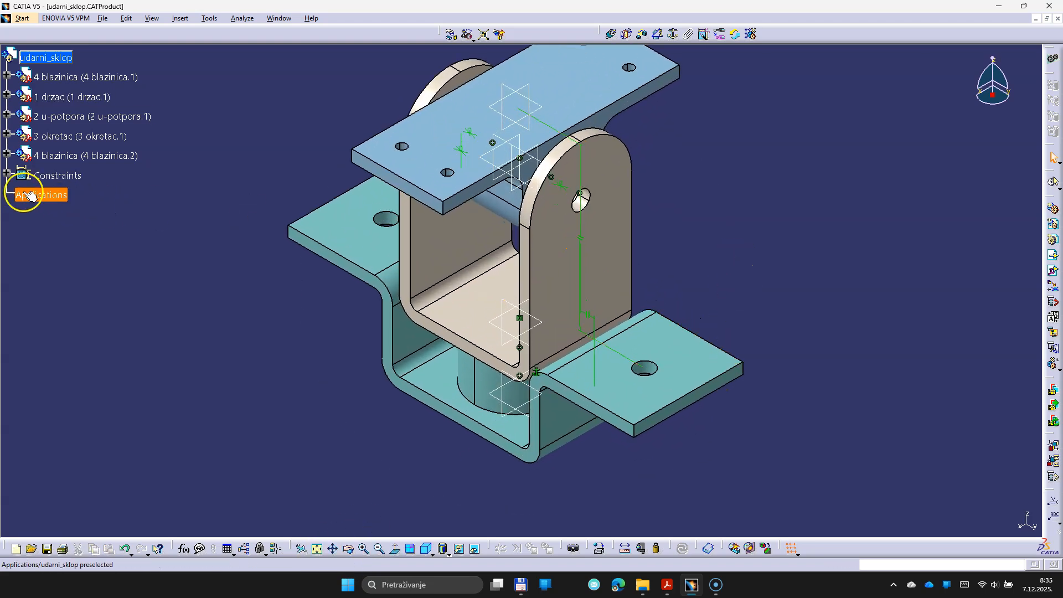
Expand the Constraints branch of the assembly tree, and enlarge the parts list in the udarni sklop PDF drawing
{"action": "left_click", "coordinate": [6, 174]}
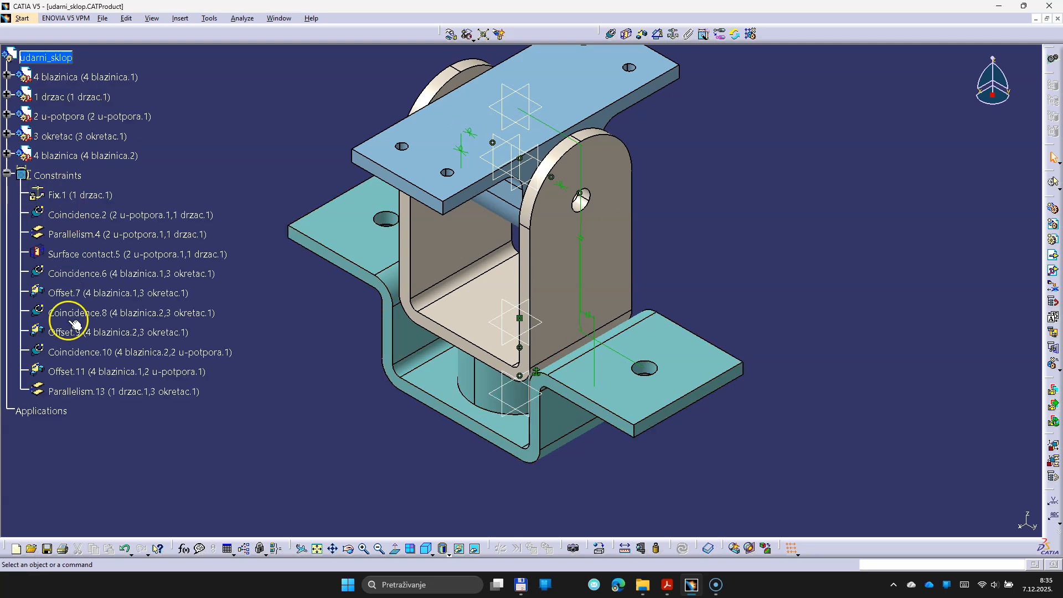
{"action": "middle_click_drag", "start_coordinate": [287, 419], "coordinate": [280, 441]}
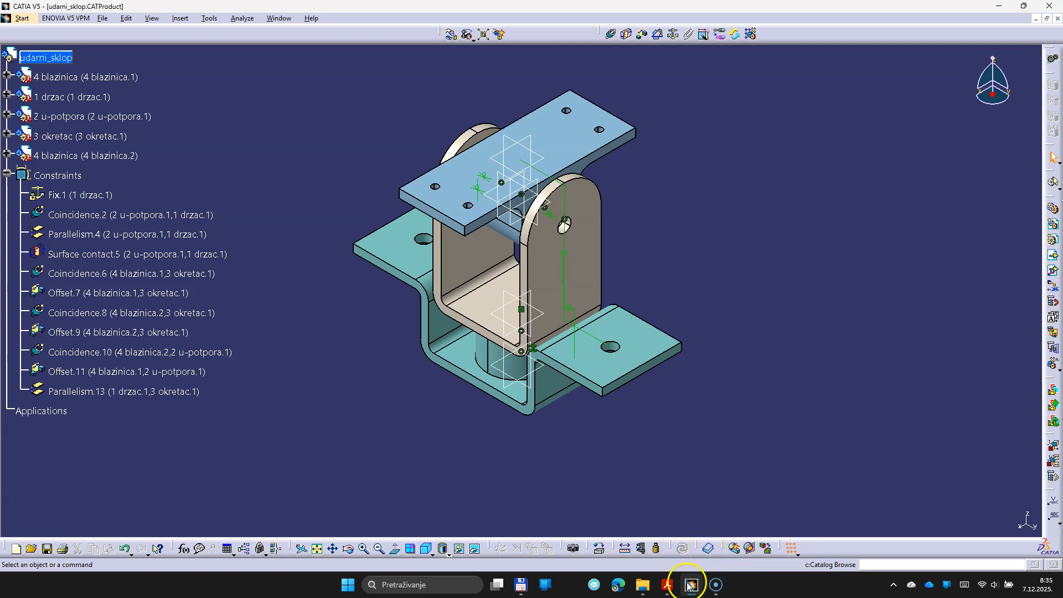
{"action": "left_click", "coordinate": [666, 585]}
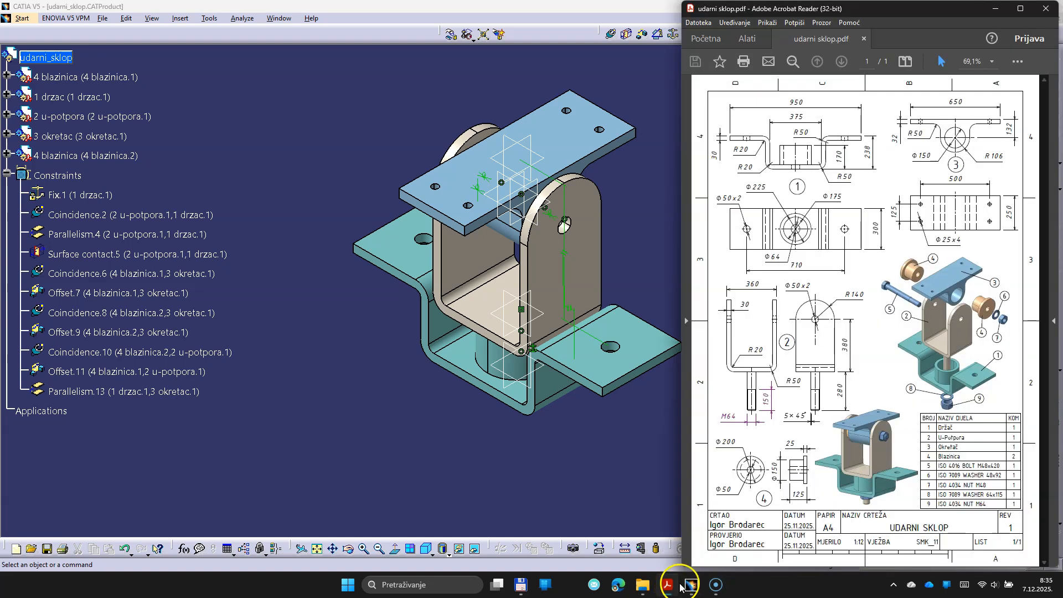
{"action": "right_click", "coordinate": [884, 309]}
{"action": "left_click", "coordinate": [1009, 313]}
{"action": "left_click_drag", "start_coordinate": [909, 391], "coordinate": [1034, 541]}
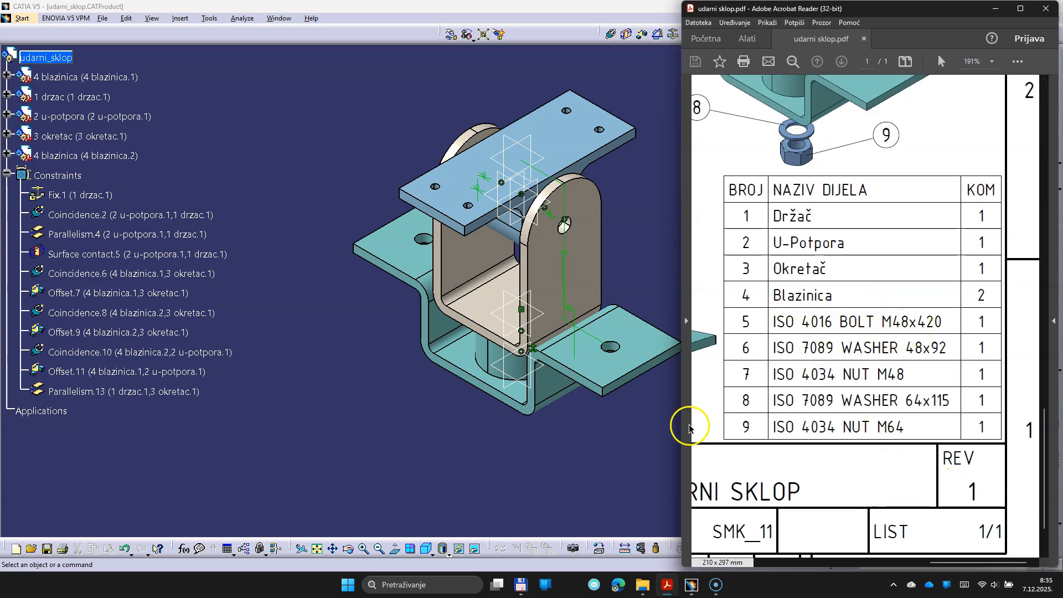
Open the standard parts catalog in CATIA, enlarge its browser window, and go to the Bolts group under ISO Standards
{"action": "left_click", "coordinate": [648, 472]}
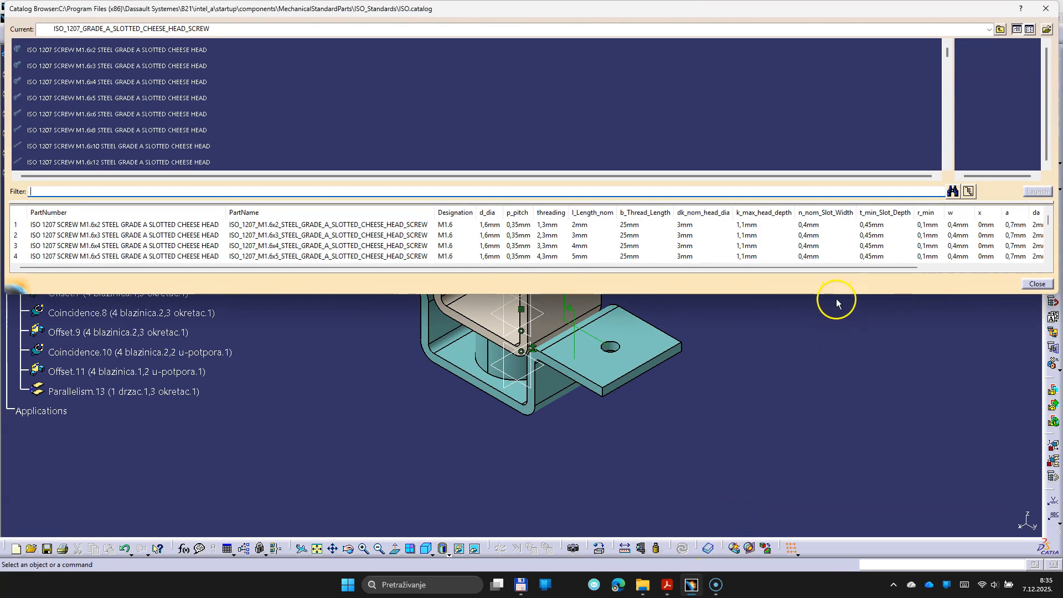
{"action": "left_click_drag", "start_coordinate": [835, 294], "coordinate": [820, 512]}
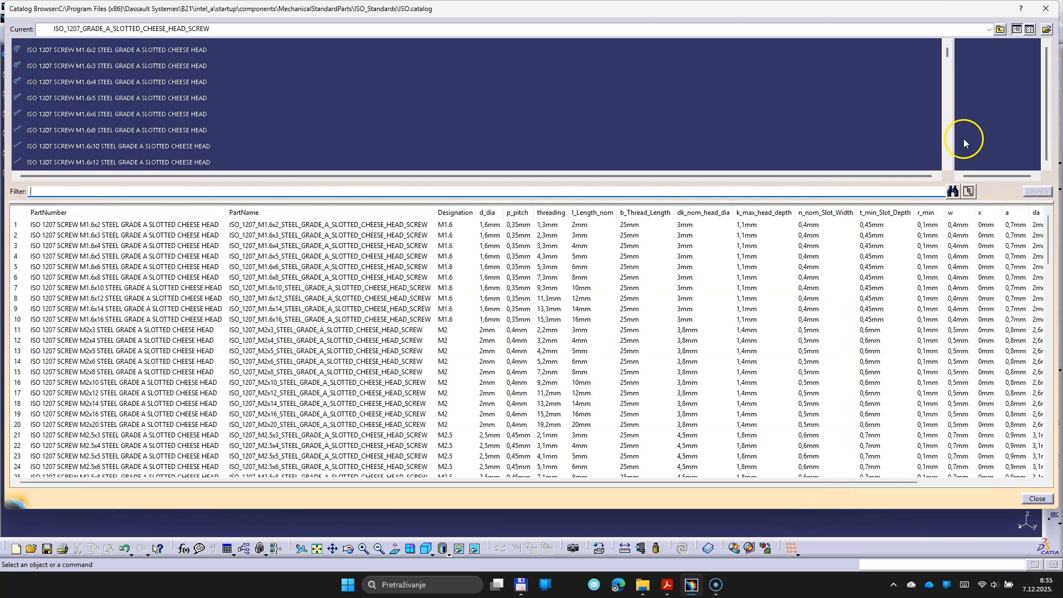
{"action": "left_click", "coordinate": [998, 30]}
{"action": "left_click", "coordinate": [998, 30]}
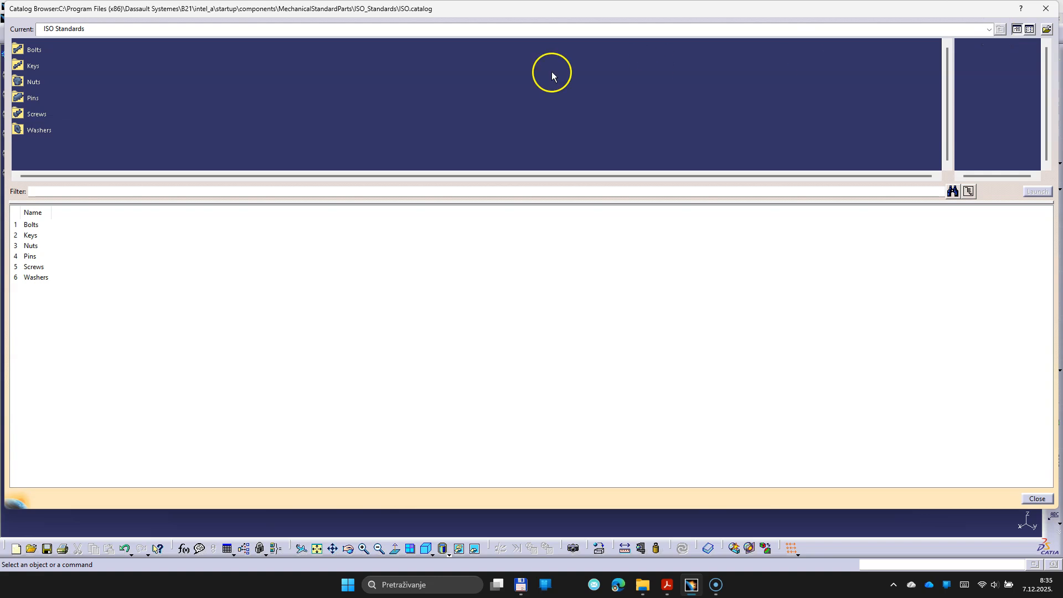
{"action": "double_click", "coordinate": [40, 52]}
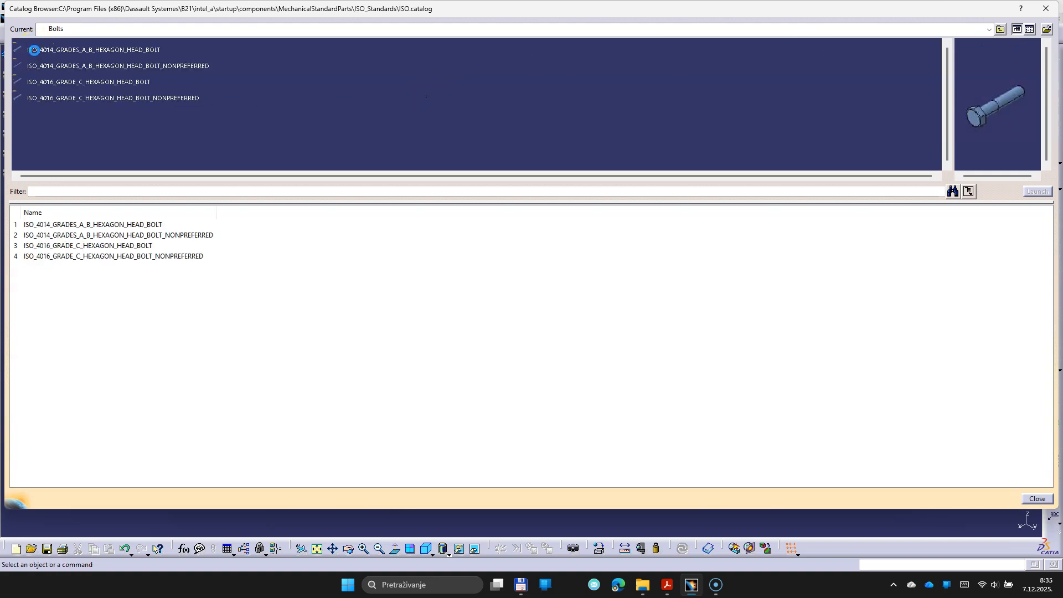
Check the bolt standard in the PDF parts list and open the ISO_4016_GRADE_C_HEXAGON_HEAD_BOLT family in the catalog
{"action": "left_click", "coordinate": [664, 590]}
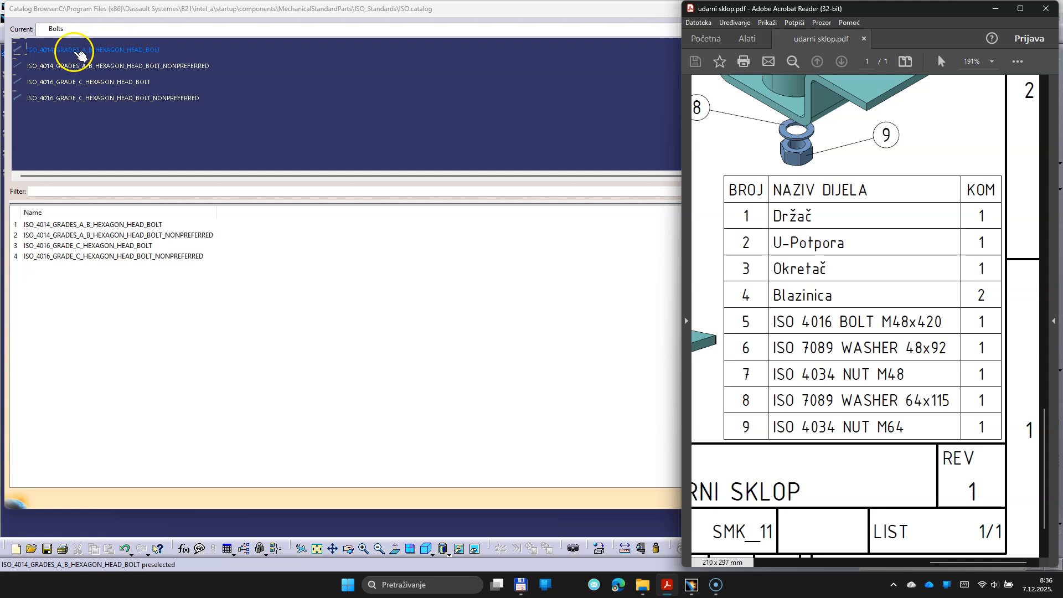
{"action": "left_click", "coordinate": [73, 82]}
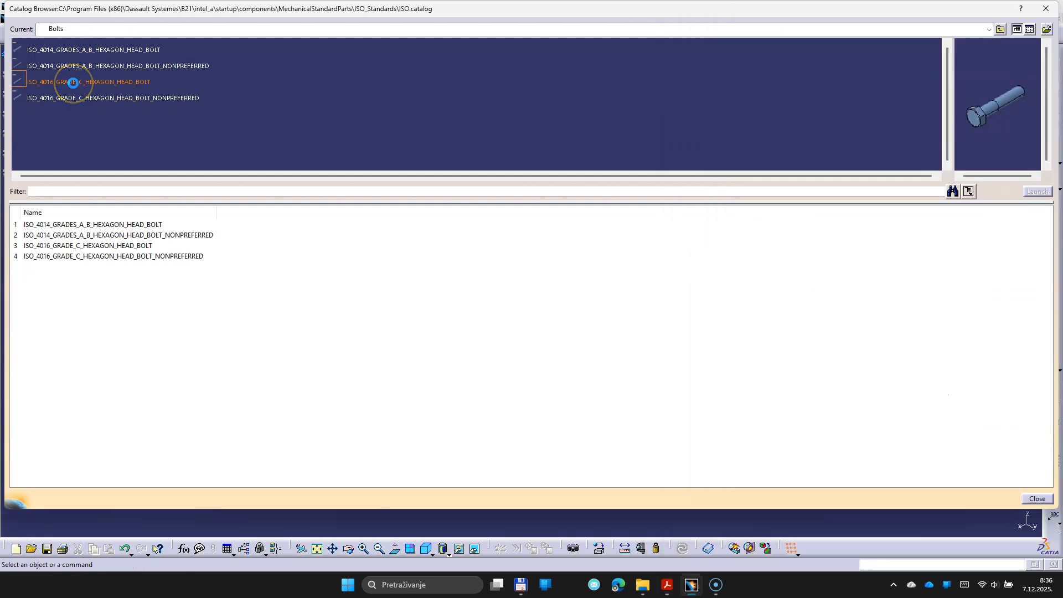
{"action": "double_click", "coordinate": [72, 82]}
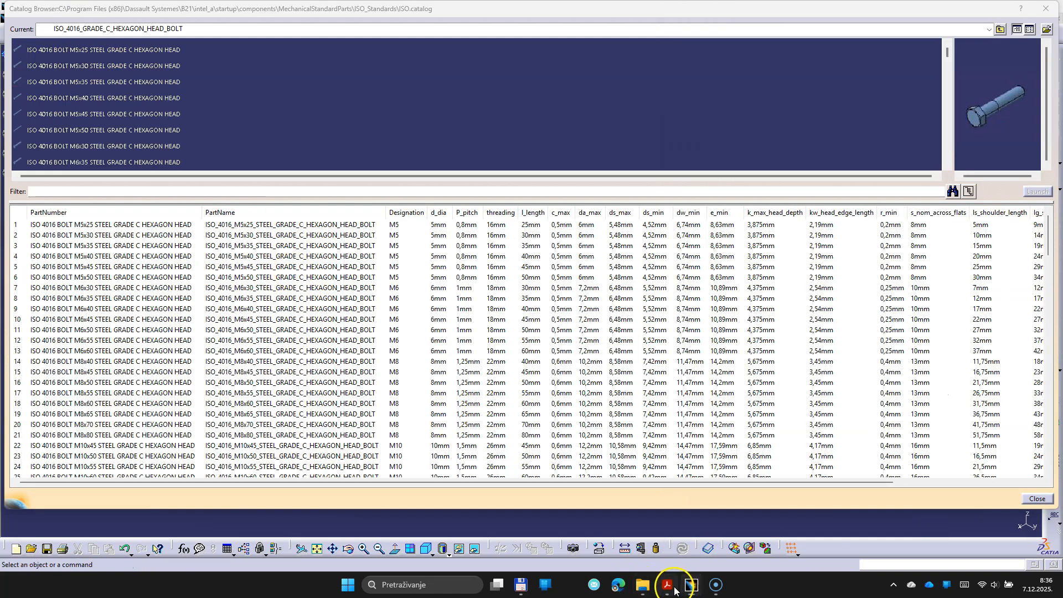
Insert ISO 4016 BOLT M48x420 STEEL GRADE C HEXAGON HEAD from the catalog into the assembly and close the catalog
{"action": "left_click", "coordinate": [667, 585]}
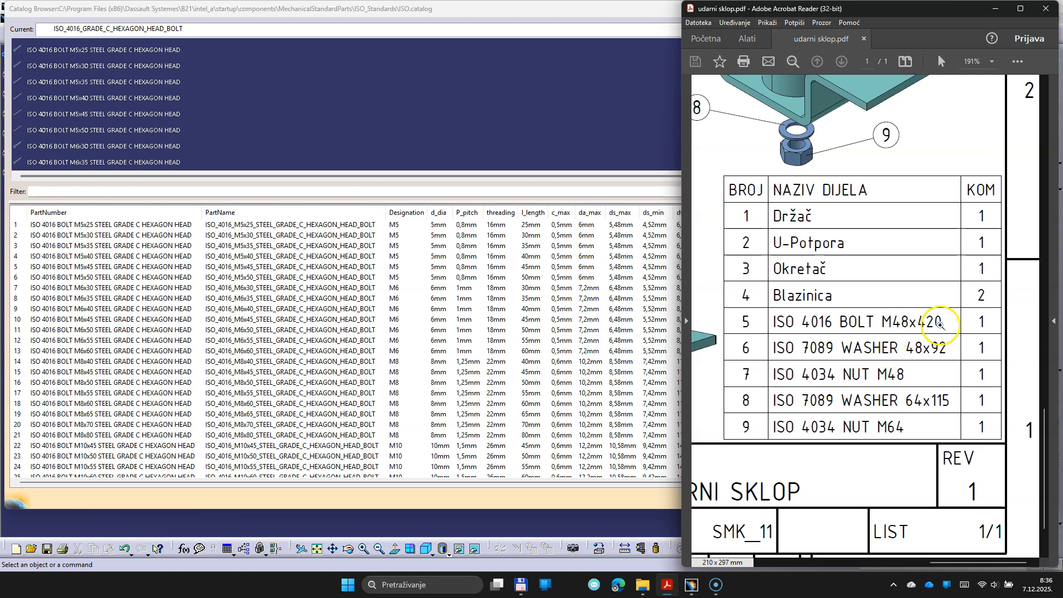
{"action": "left_click", "coordinate": [450, 136]}
{"action": "scroll", "coordinate": [465, 275], "scroll_direction": "down", "scroll_amount": 8}
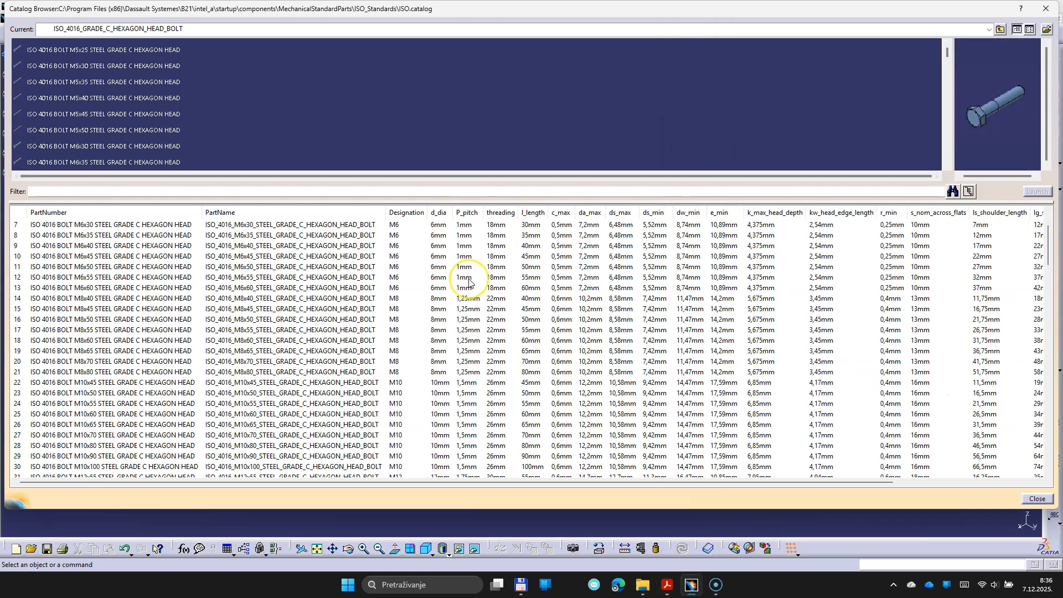
{"action": "scroll", "coordinate": [469, 281], "scroll_direction": "down", "scroll_amount": 20}
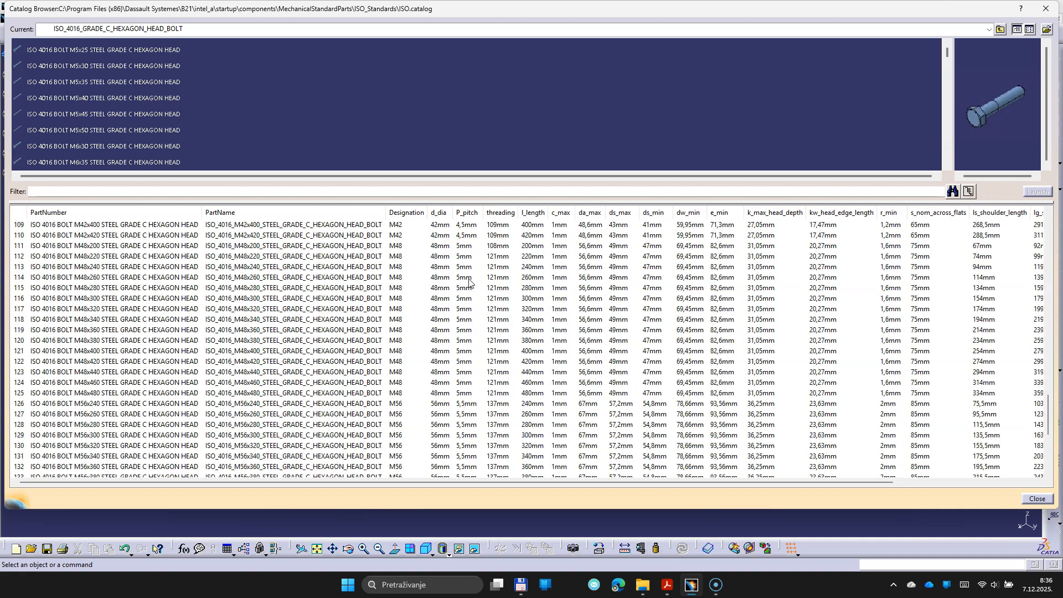
{"action": "left_click", "coordinate": [248, 362]}
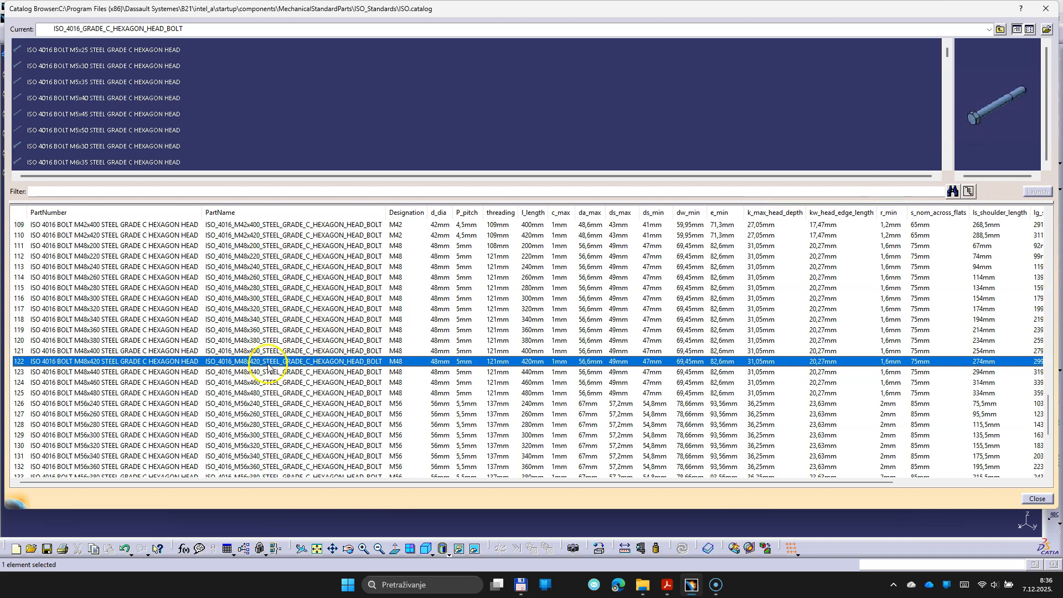
{"action": "double_click", "coordinate": [268, 363]}
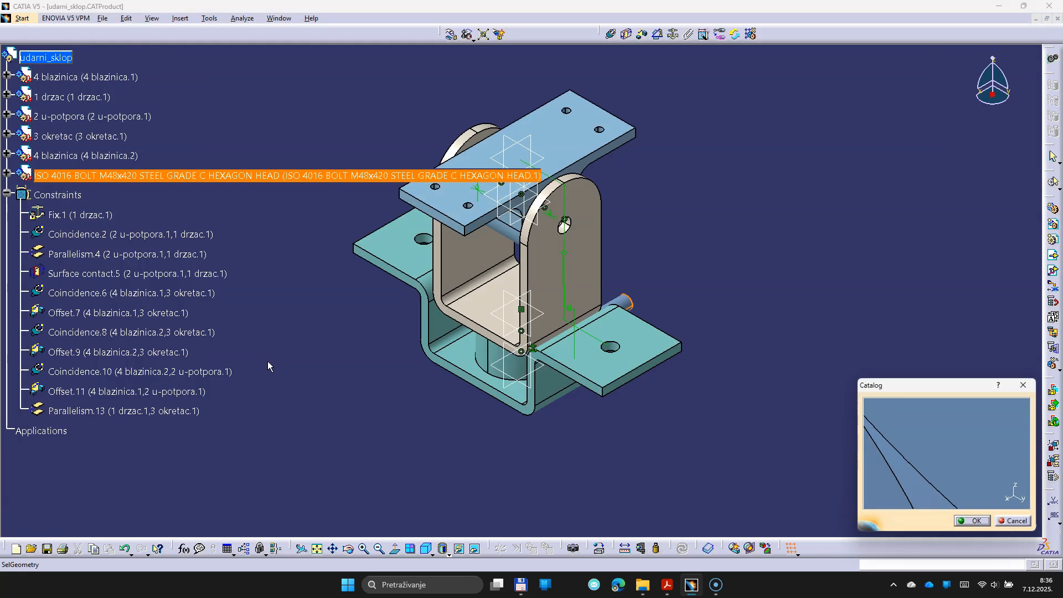
{"action": "middle_click_drag", "start_coordinate": [956, 443], "coordinate": [944, 464]}
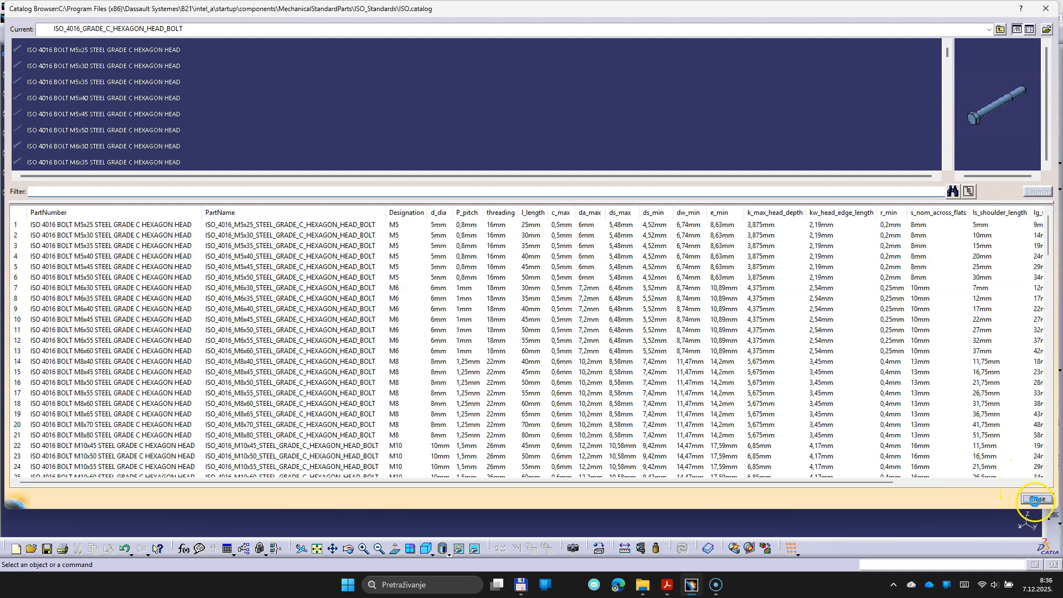
{"action": "left_click", "coordinate": [1037, 499]}
Move the M48x420 bolt out of the base of 1 drzac into the free space in front of the assembly
{"action": "left_click", "coordinate": [93, 177]}
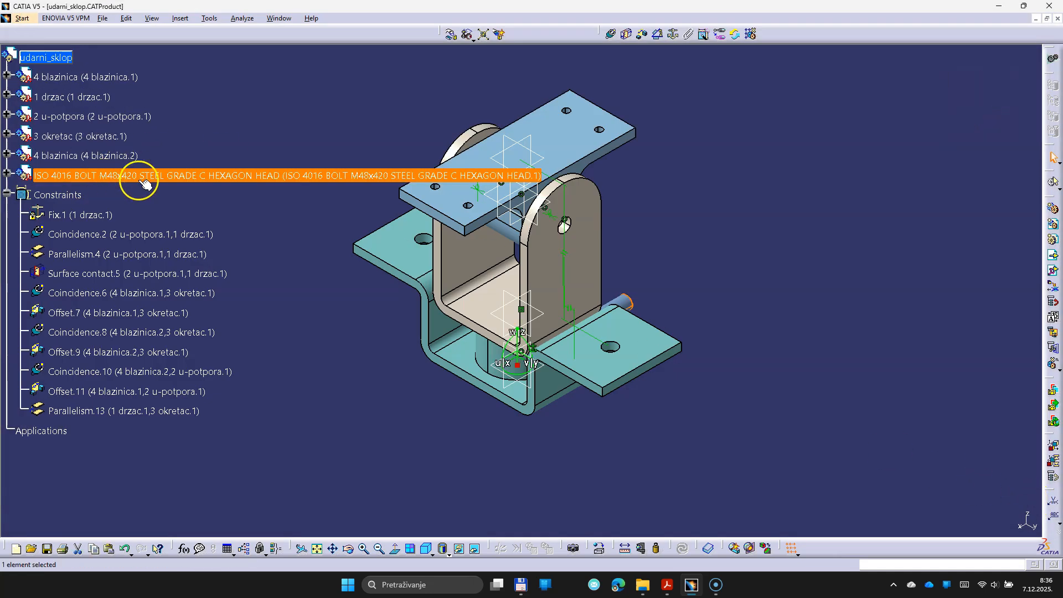
{"action": "left_click_drag", "start_coordinate": [514, 360], "coordinate": [362, 443]}
{"action": "middle_click_drag", "start_coordinate": [374, 342], "coordinate": [467, 325]}
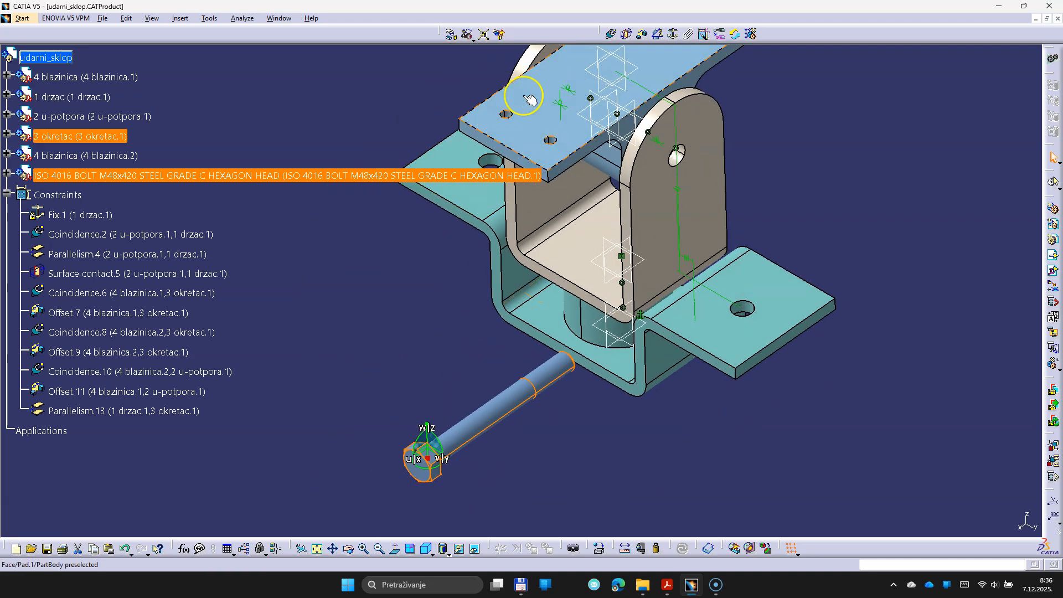
Make the M48x420 bolt's axis coincident with the hole axis of the first 4 blazinica, and update the assembly
{"action": "left_click", "coordinate": [610, 35]}
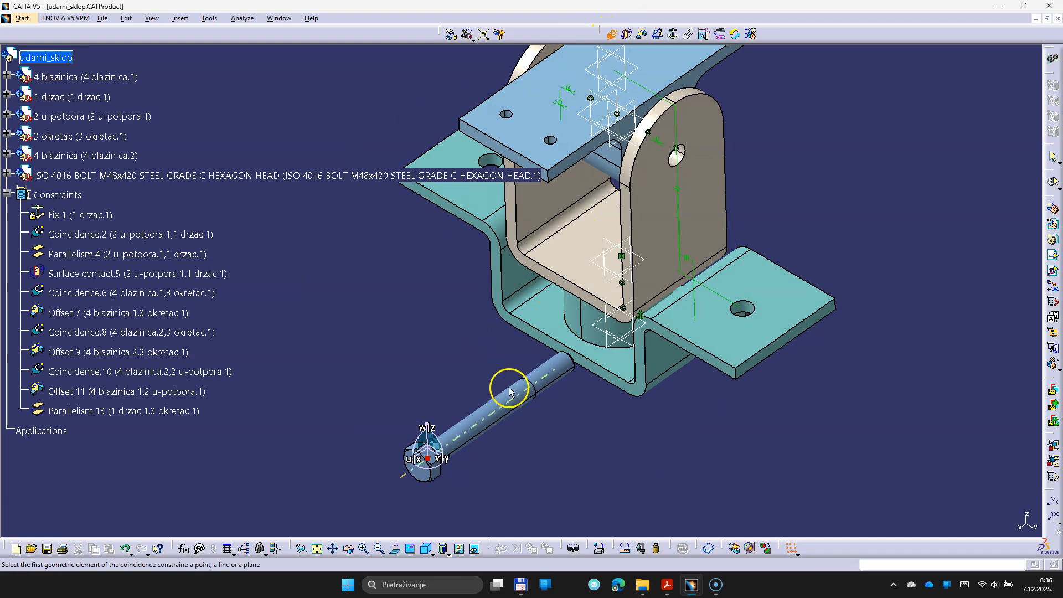
{"action": "left_click", "coordinate": [500, 408]}
{"action": "middle_click_drag", "start_coordinate": [499, 385], "coordinate": [787, 346]}
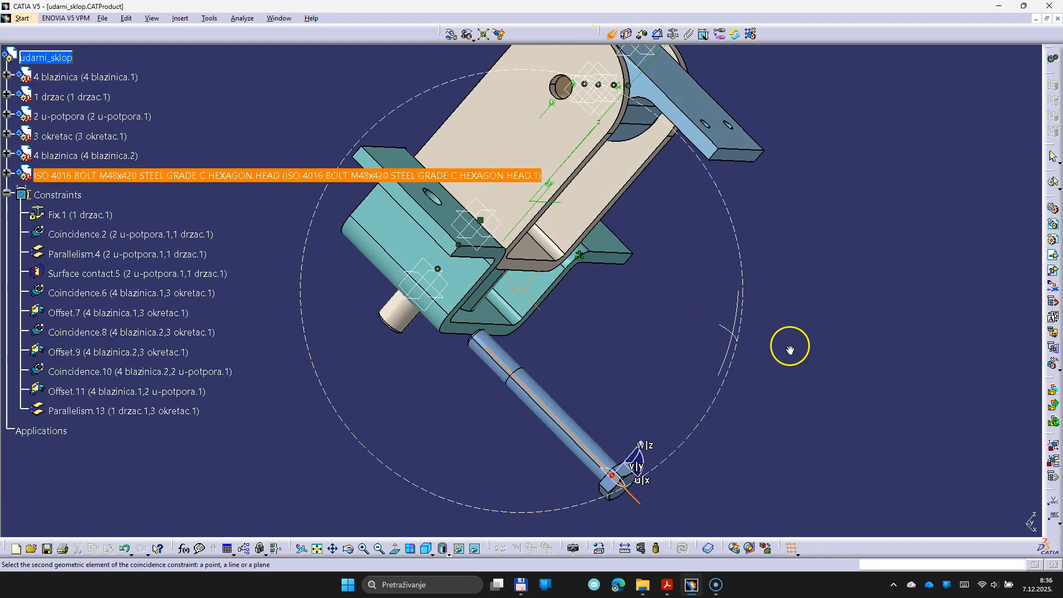
{"action": "middle_click_drag", "start_coordinate": [474, 231], "coordinate": [553, 310]}
{"action": "left_click", "coordinate": [643, 138]}
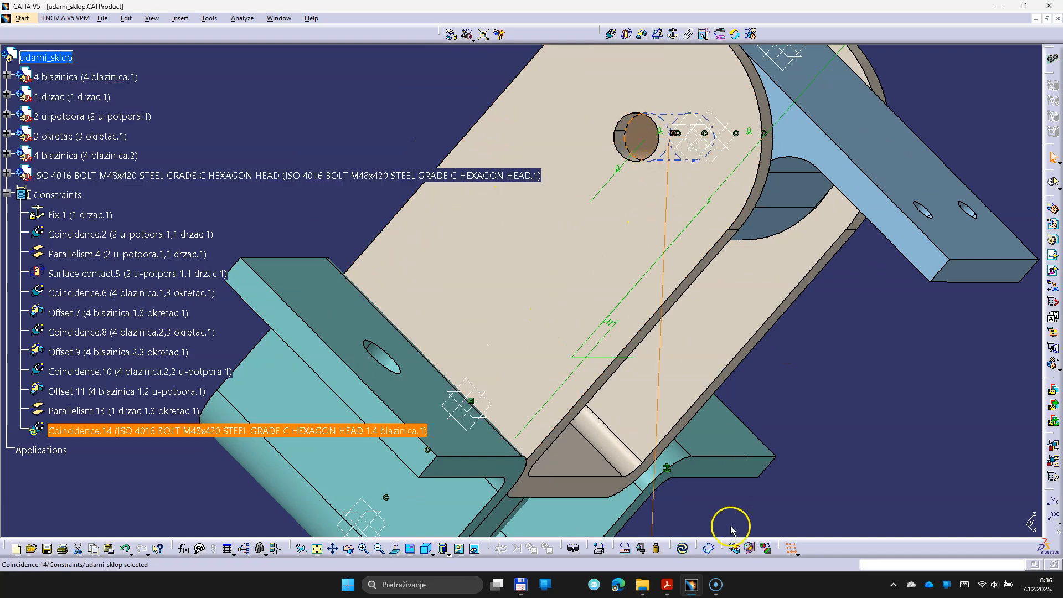
{"action": "left_click", "coordinate": [682, 547]}
Add a 0 mm offset with Opposite orientation between the bolt head's underside and the outer ear face of 2 u-potpora, and update
{"action": "middle_click_drag", "start_coordinate": [712, 415], "coordinate": [540, 337]}
{"action": "left_click", "coordinate": [677, 129]}
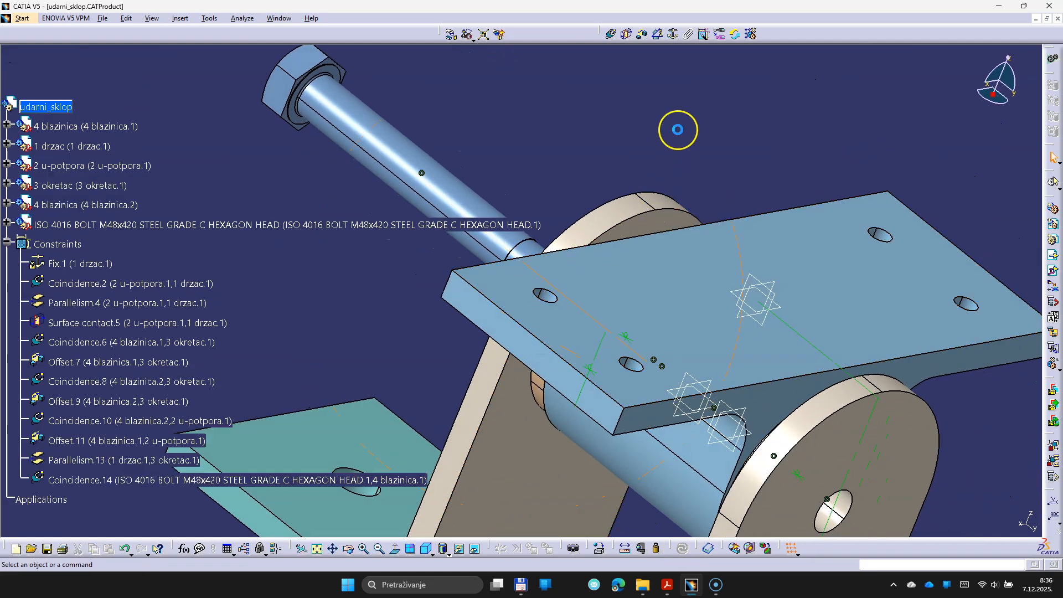
{"action": "left_click", "coordinate": [642, 35]}
{"action": "left_click", "coordinate": [335, 69]}
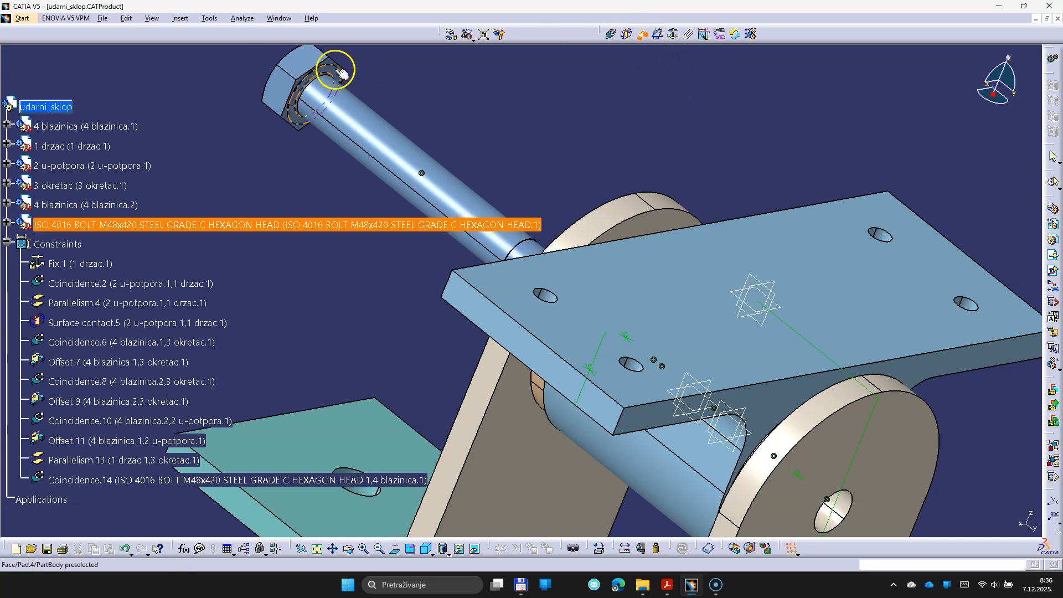
{"action": "middle_click_drag", "start_coordinate": [330, 218], "coordinate": [581, 333]}
{"action": "left_click", "coordinate": [828, 314]}
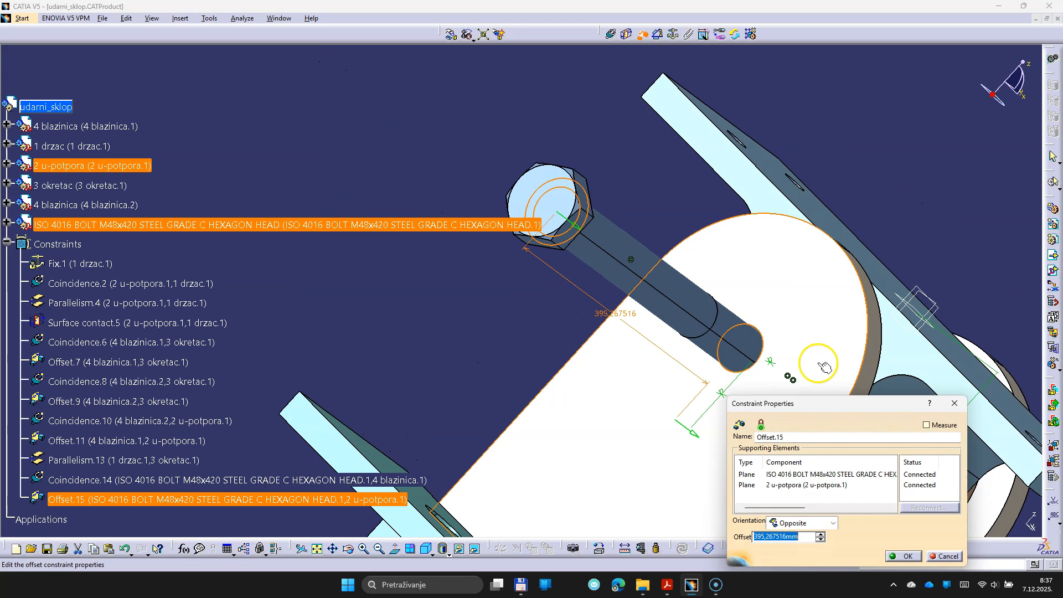
{"action": "left_click", "coordinate": [907, 555]}
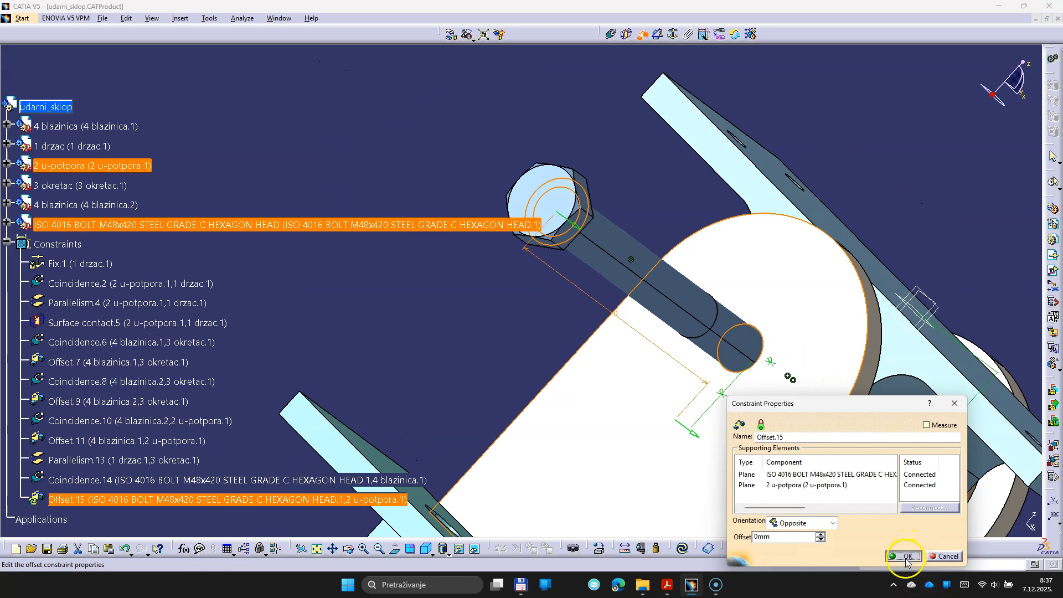
{"action": "left_click", "coordinate": [682, 548]}
Inspect the bolt's protruding end, and check the washer and nut in the PDF's exploded view and parts list
{"action": "middle_click_drag", "start_coordinate": [806, 446], "coordinate": [499, 304]}
{"action": "middle_click_drag", "start_coordinate": [825, 382], "coordinate": [719, 306]}
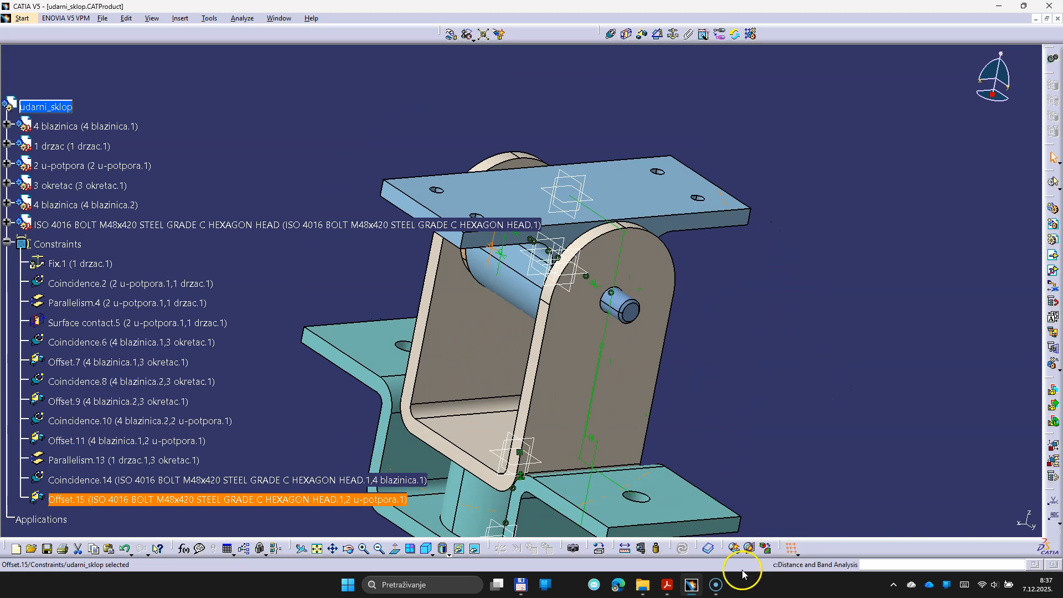
{"action": "left_click", "coordinate": [673, 587]}
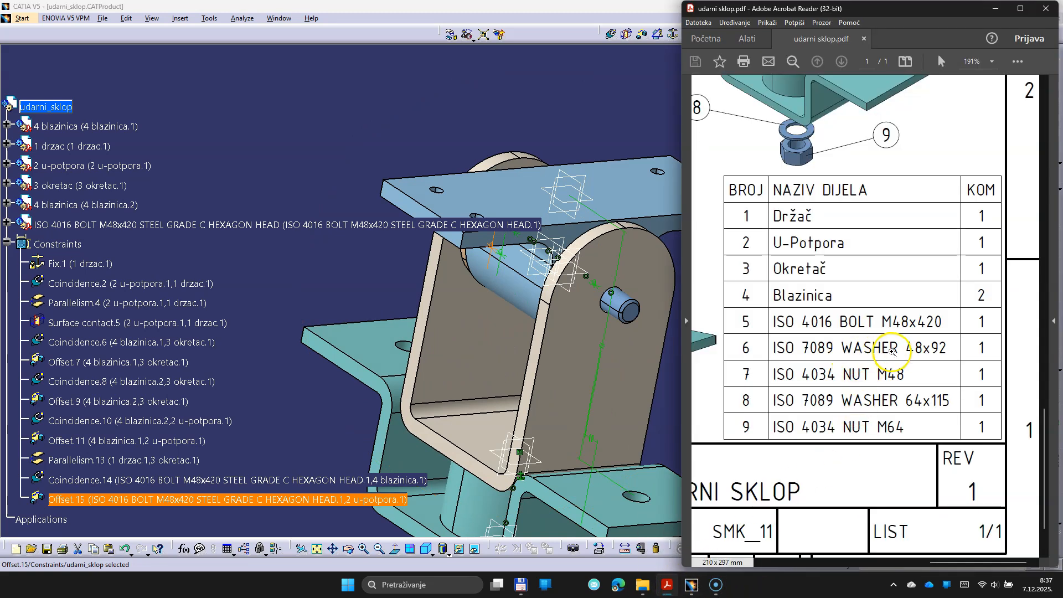
{"action": "scroll", "coordinate": [931, 275], "scroll_direction": "up", "scroll_amount": 5}
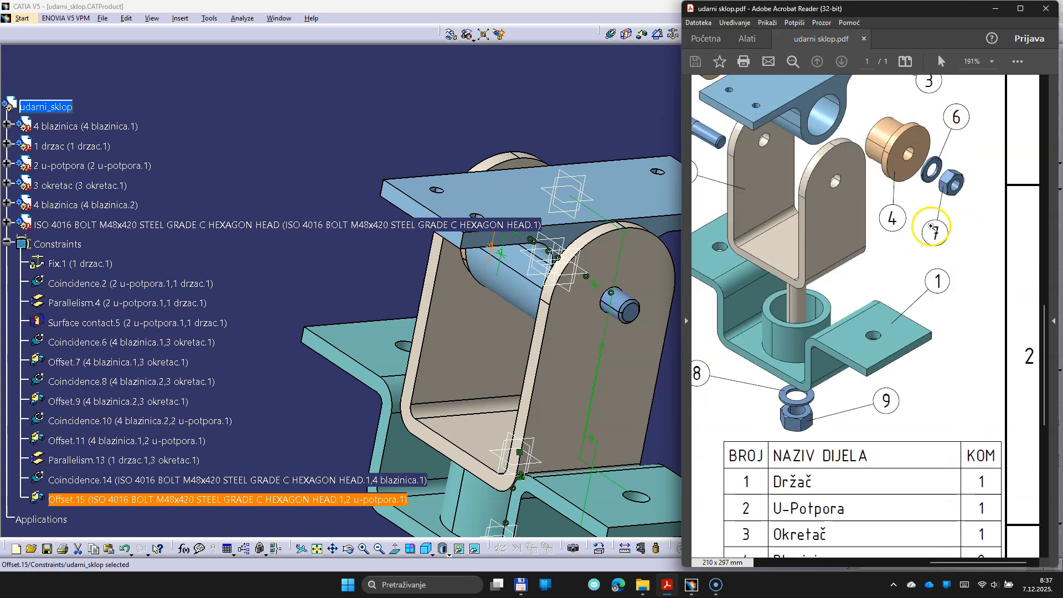
{"action": "scroll", "coordinate": [913, 277], "scroll_direction": "down", "scroll_amount": 4}
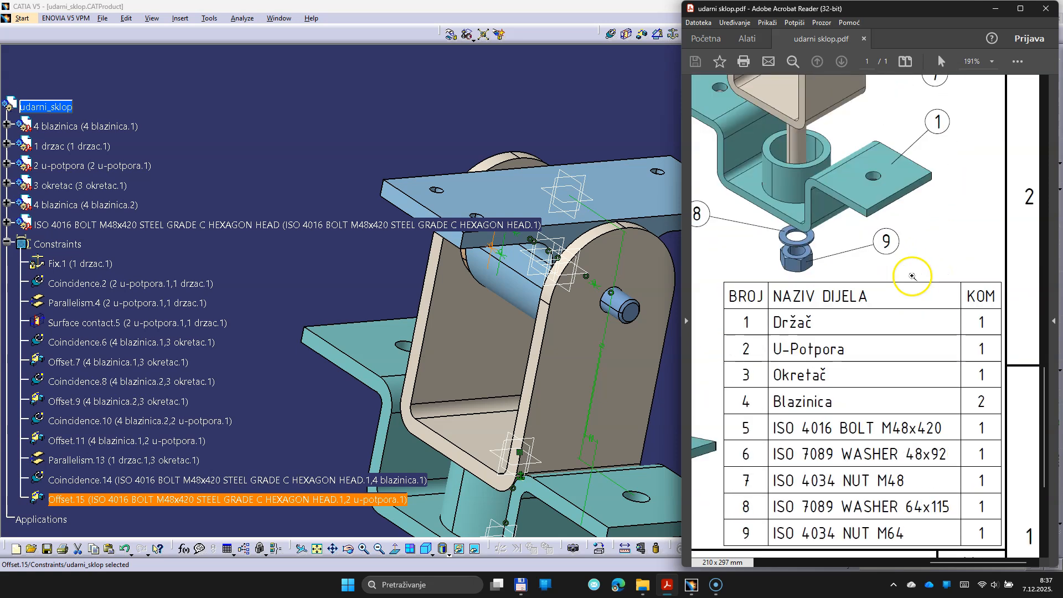
{"action": "scroll", "coordinate": [909, 308], "scroll_direction": "up", "scroll_amount": 4}
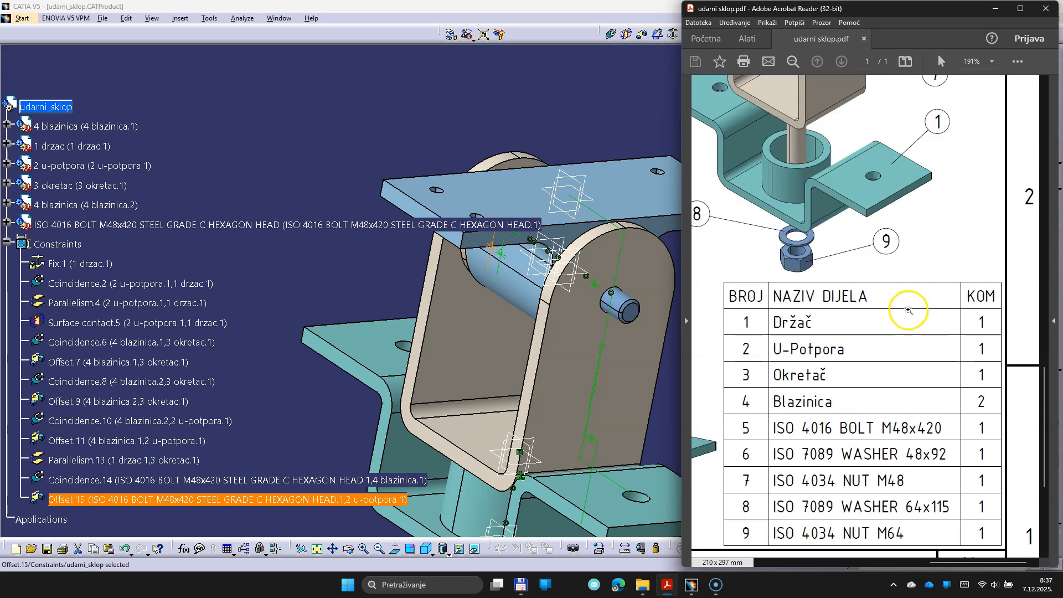
{"action": "scroll", "coordinate": [904, 299], "scroll_direction": "down", "scroll_amount": 5}
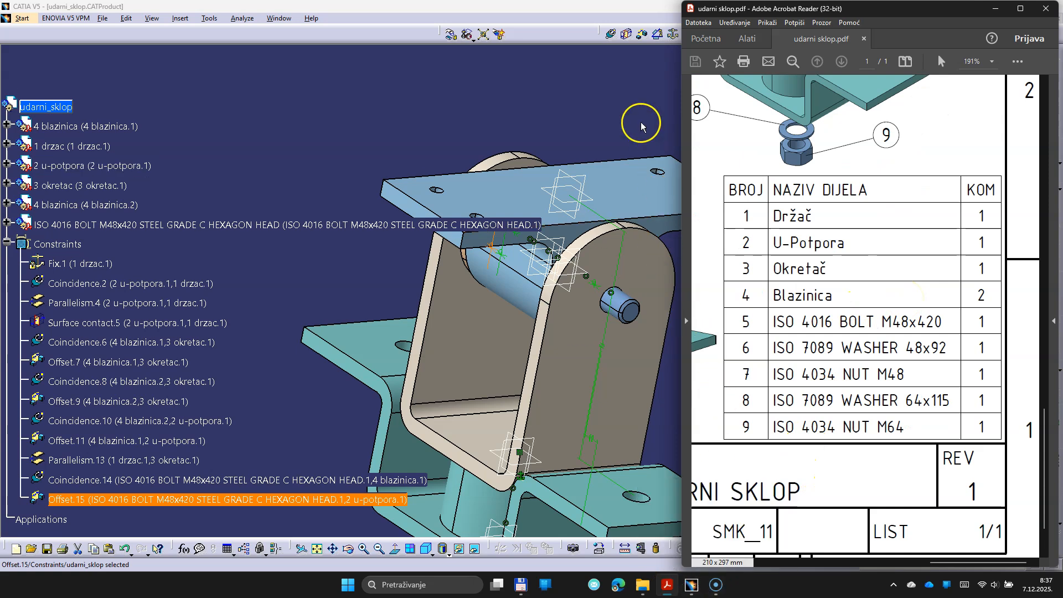
Browse the ISO Standards catalog to the ISO_7089_PLAIN_WASHER_GRADE_A_NORMAL_SERIES family, checking the washer standard in the PDF parts list
{"action": "left_click", "coordinate": [630, 90]}
{"action": "left_click", "coordinate": [706, 547]}
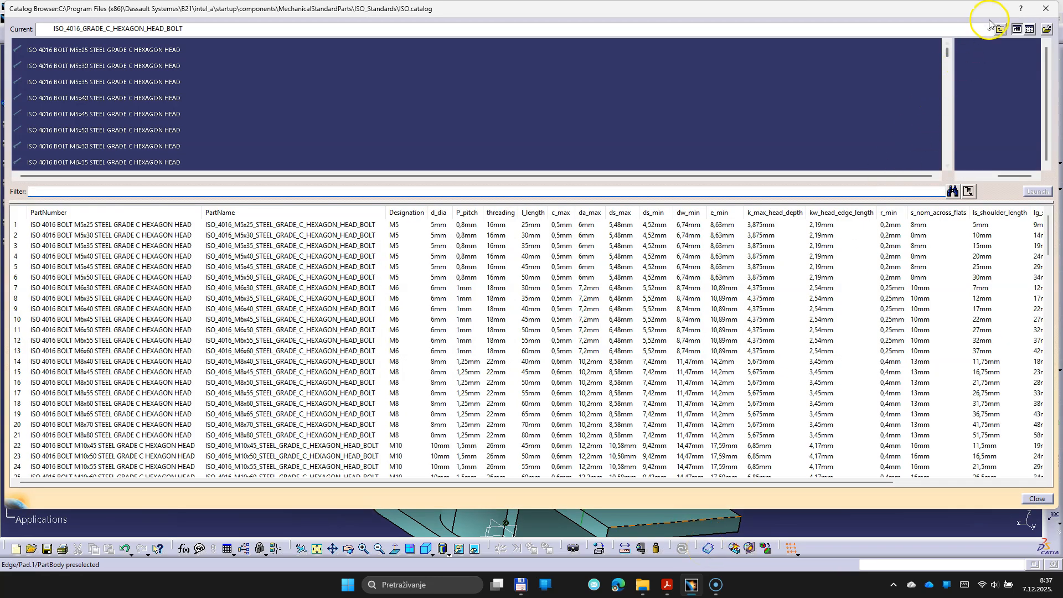
{"action": "left_click", "coordinate": [999, 29]}
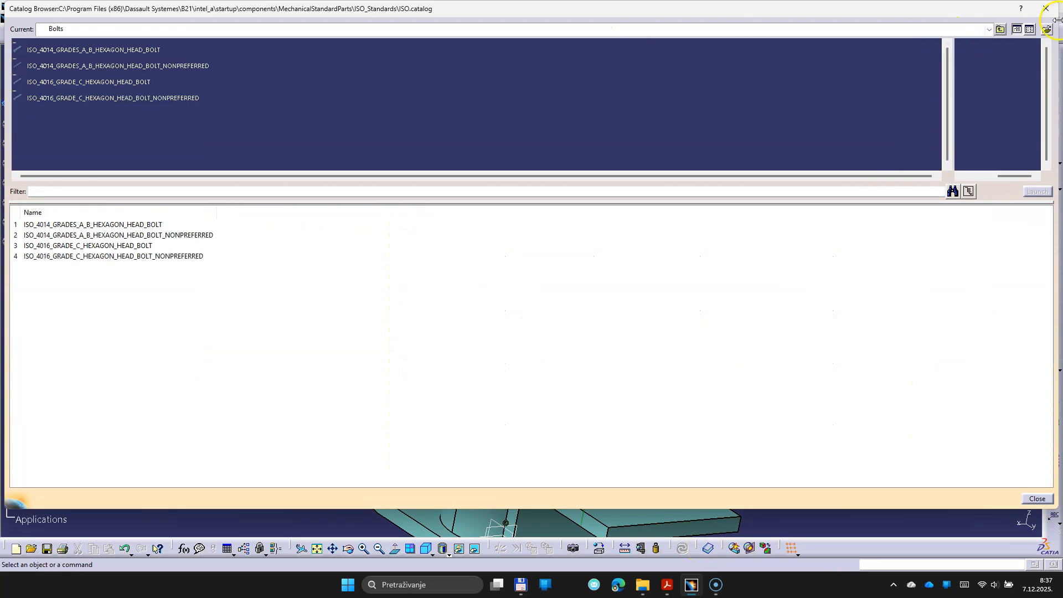
{"action": "left_click", "coordinate": [999, 30]}
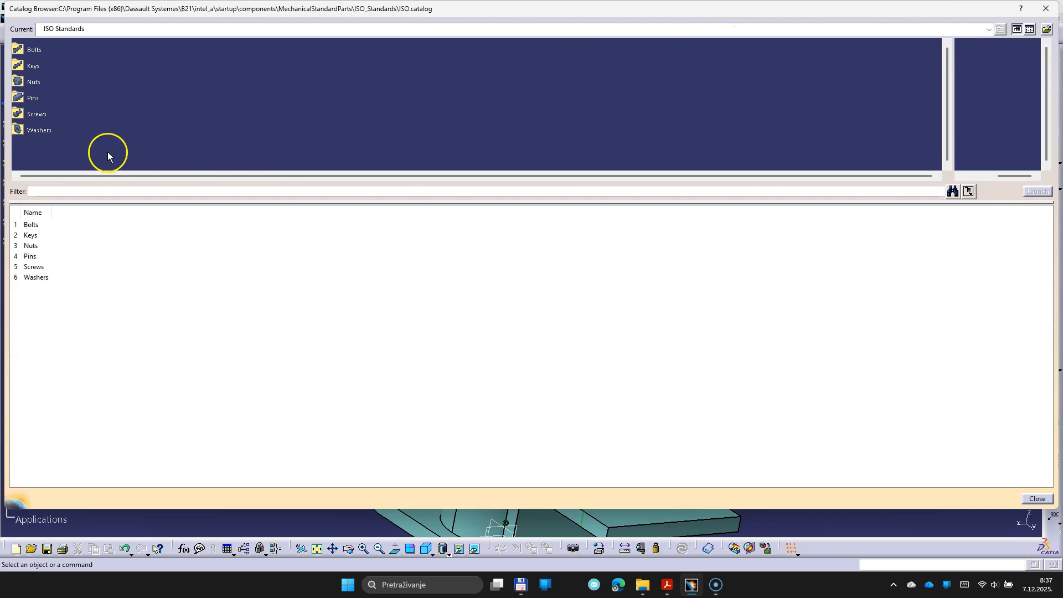
{"action": "double_click", "coordinate": [44, 132]}
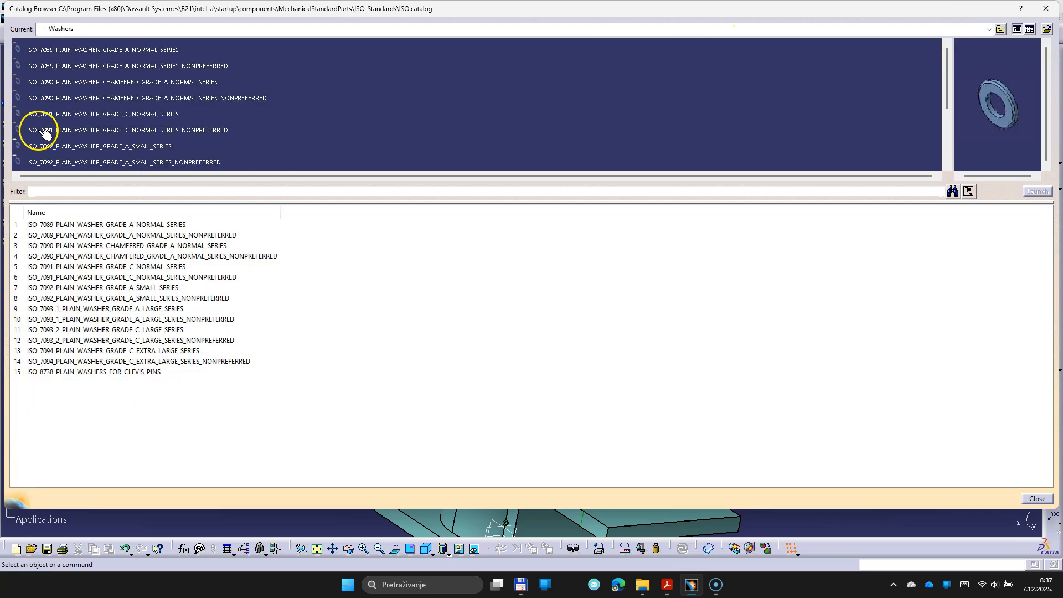
{"action": "left_click", "coordinate": [666, 585]}
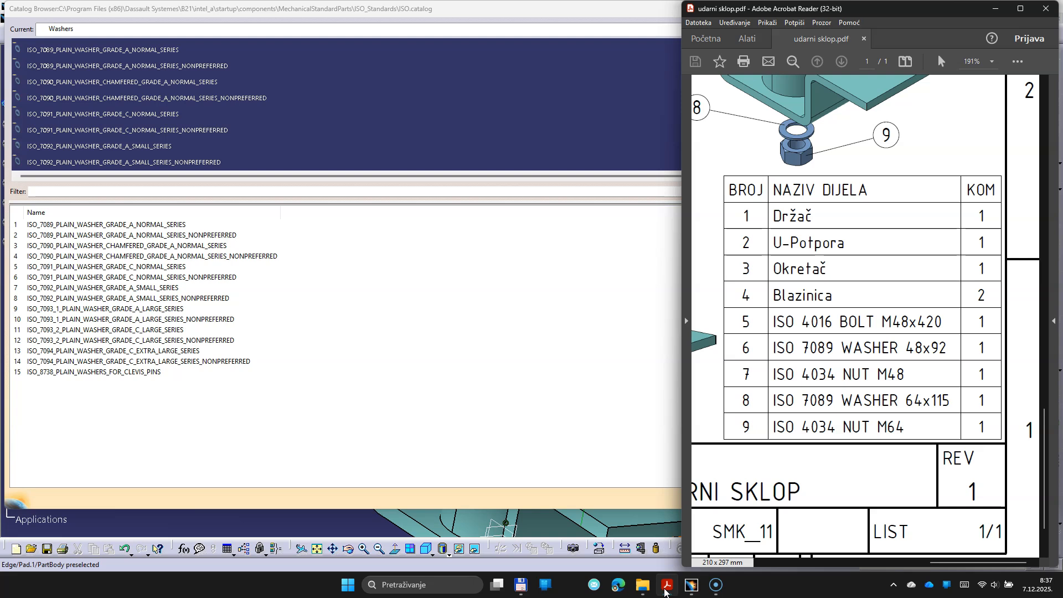
{"action": "left_click", "coordinate": [666, 586]}
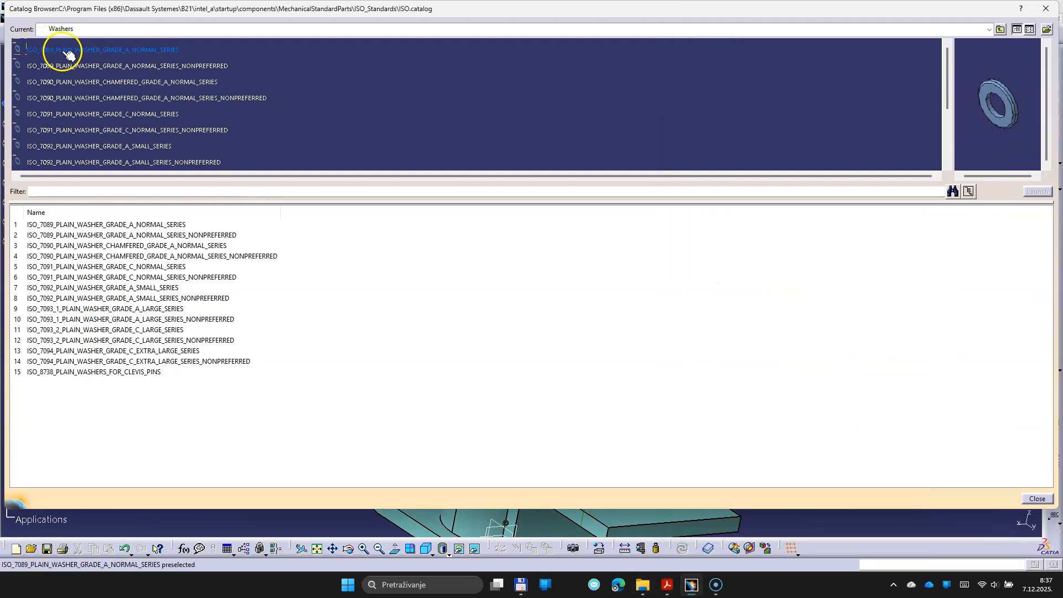
{"action": "double_click", "coordinate": [65, 53]}
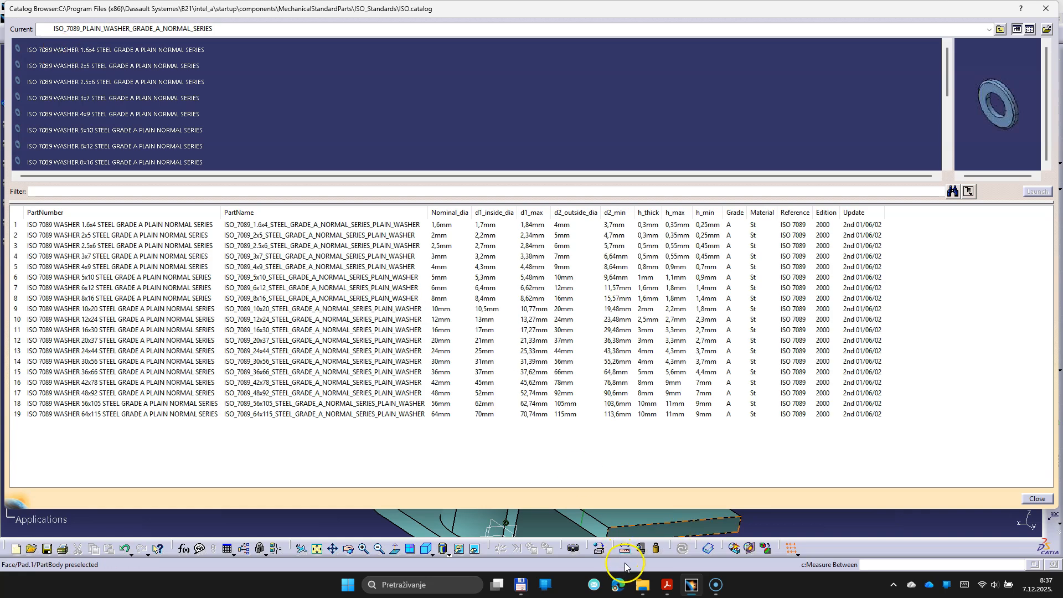
Insert the ISO 7089 WASHER 48x92 listed in the PDF parts list into udarni_sklop
{"action": "left_click", "coordinate": [669, 582]}
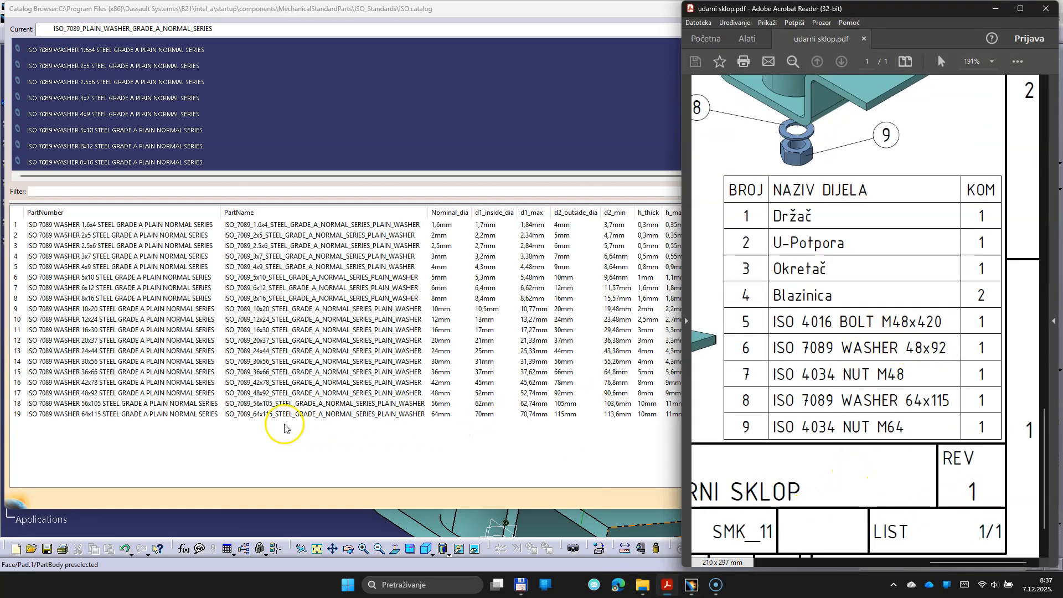
{"action": "left_click", "coordinate": [266, 394]}
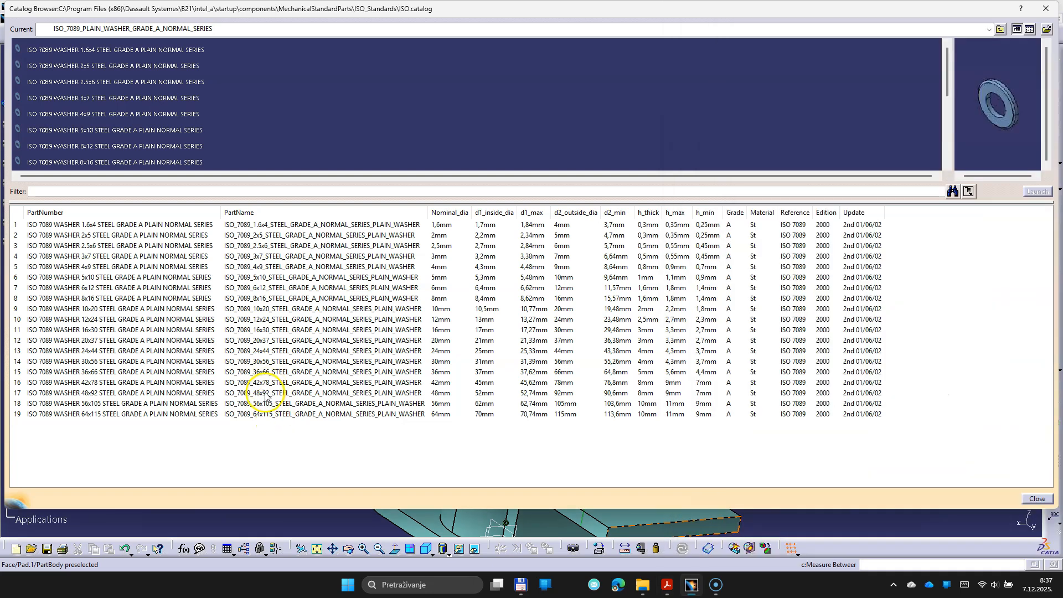
{"action": "double_click", "coordinate": [266, 394]}
{"action": "middle_click_drag", "start_coordinate": [998, 464], "coordinate": [986, 492]}
{"action": "middle_click_drag", "start_coordinate": [981, 446], "coordinate": [976, 498]}
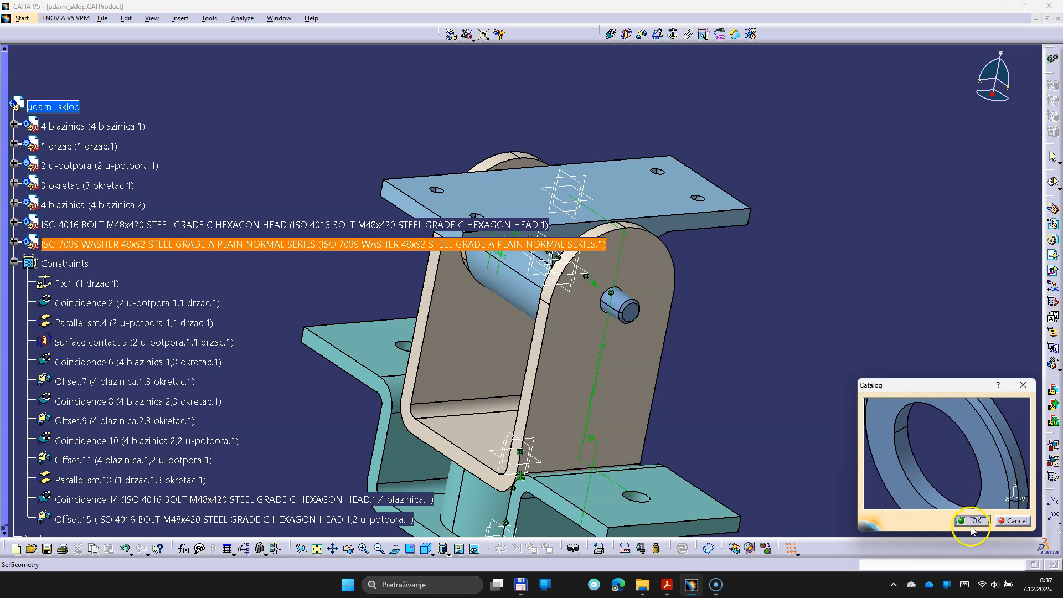
{"action": "left_click", "coordinate": [970, 524]}
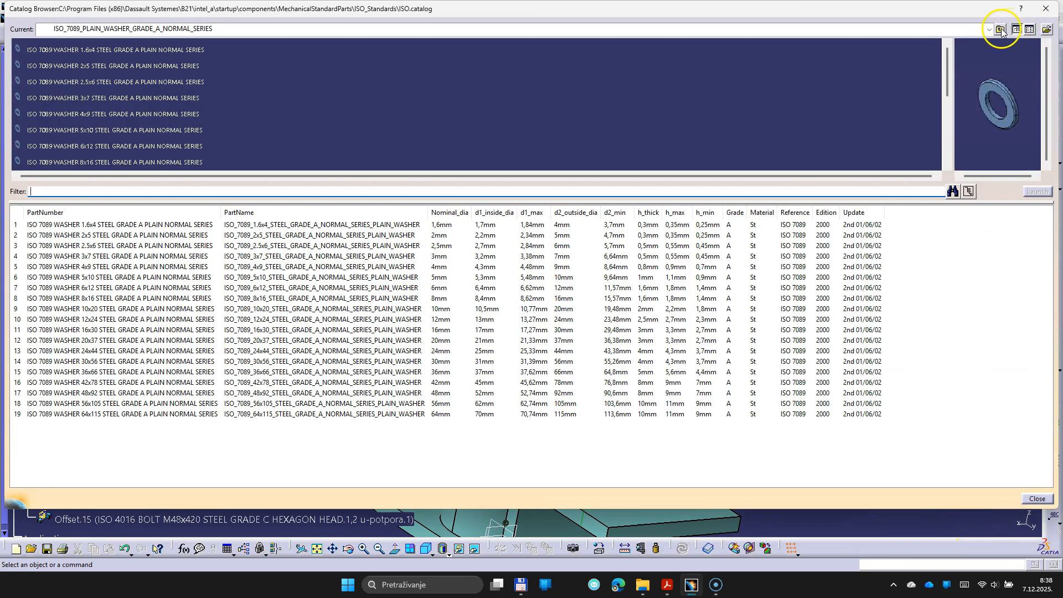
Switch the catalog to the ISO_4034_HEXAGON_NUT family, checking the nut standard in the PDF parts list
{"action": "left_click", "coordinate": [1000, 30]}
{"action": "left_click", "coordinate": [1000, 30]}
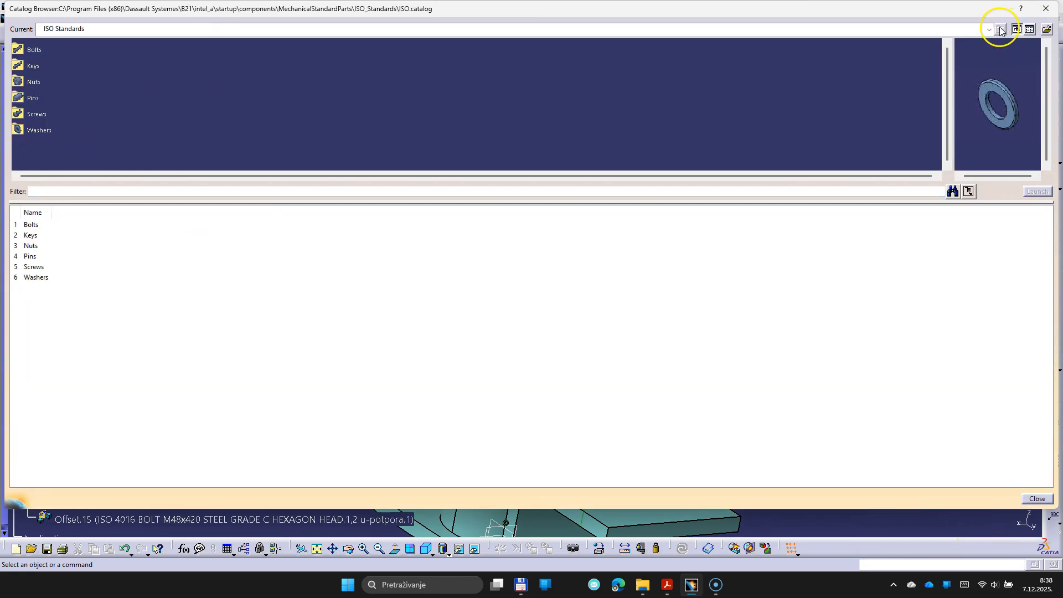
{"action": "left_click", "coordinate": [668, 585]}
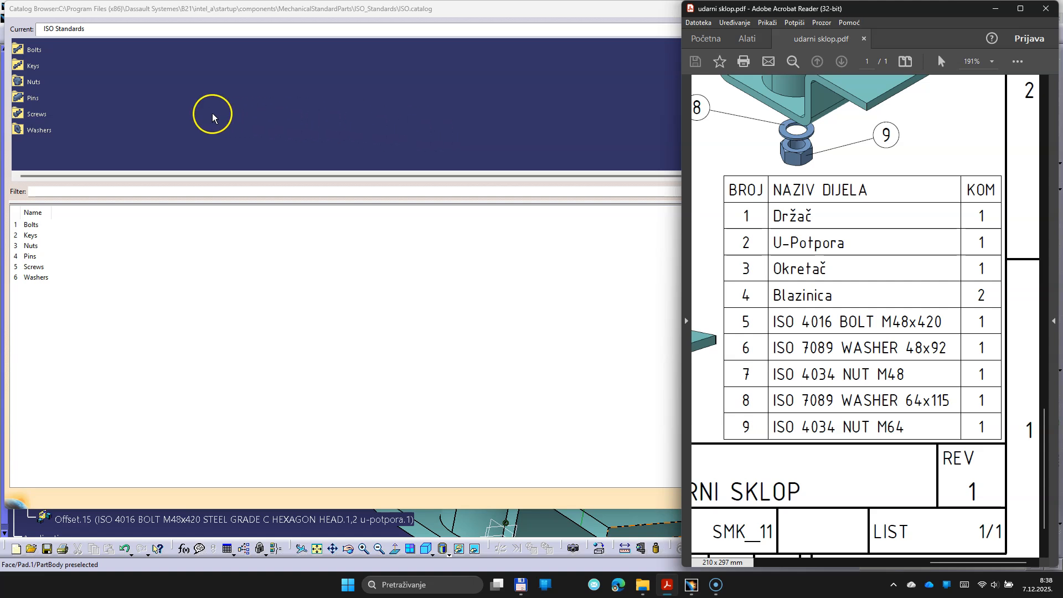
{"action": "double_click", "coordinate": [40, 82]}
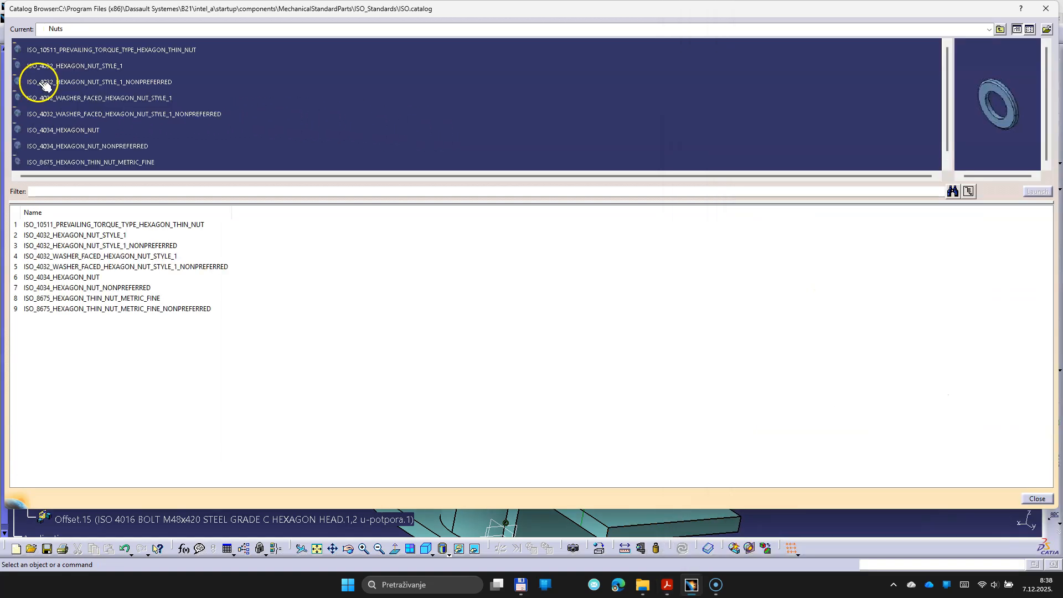
{"action": "double_click", "coordinate": [78, 132]}
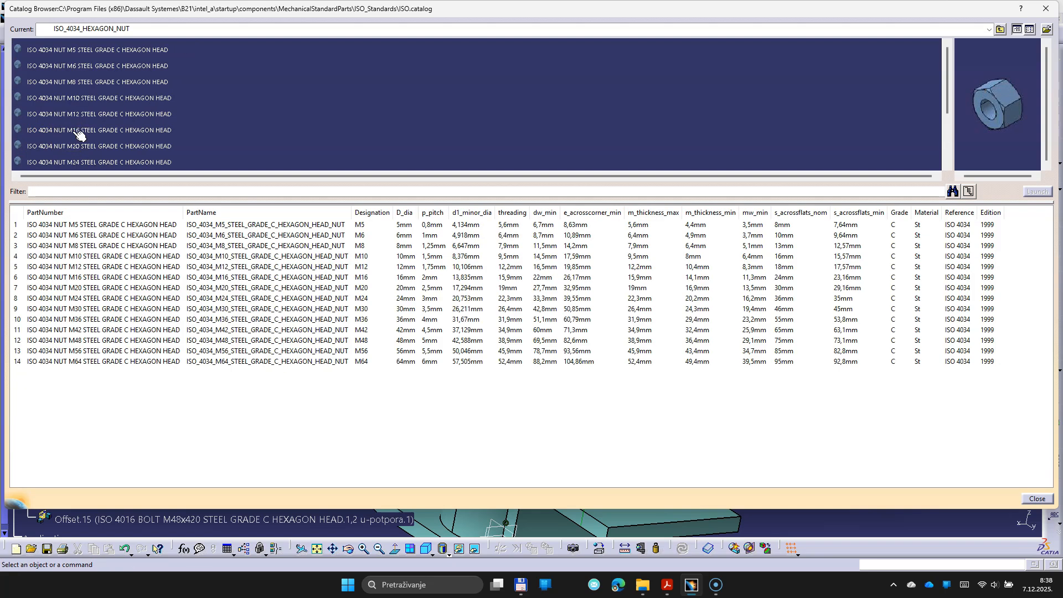
Insert the ISO 4034 NUT M48 into udarni_sklop as specified in the PDF parts list, and close the catalog
{"action": "left_click", "coordinate": [667, 582]}
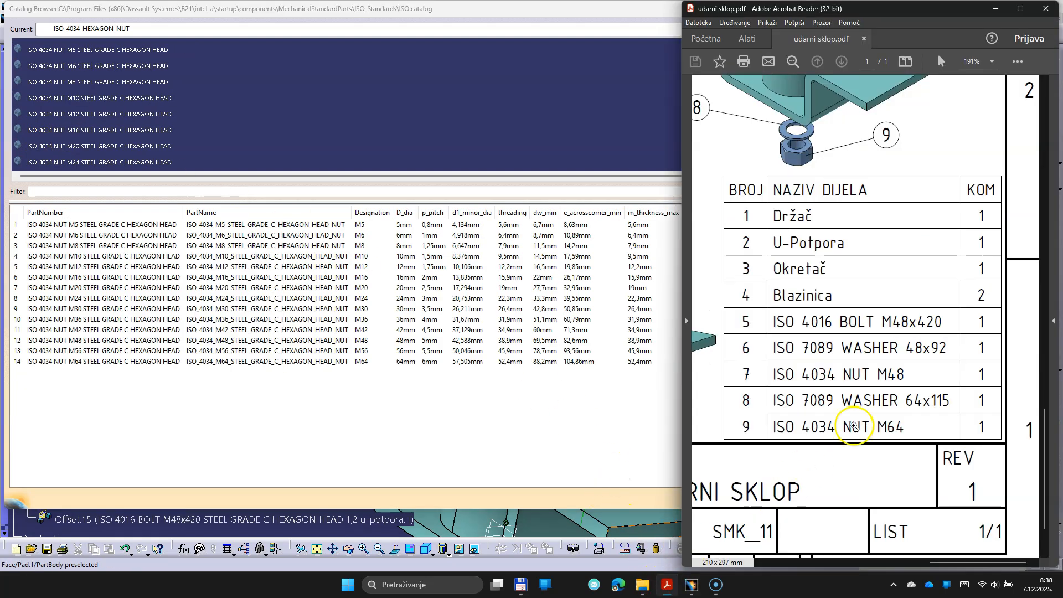
{"action": "left_click", "coordinate": [255, 404]}
{"action": "double_click", "coordinate": [236, 340]}
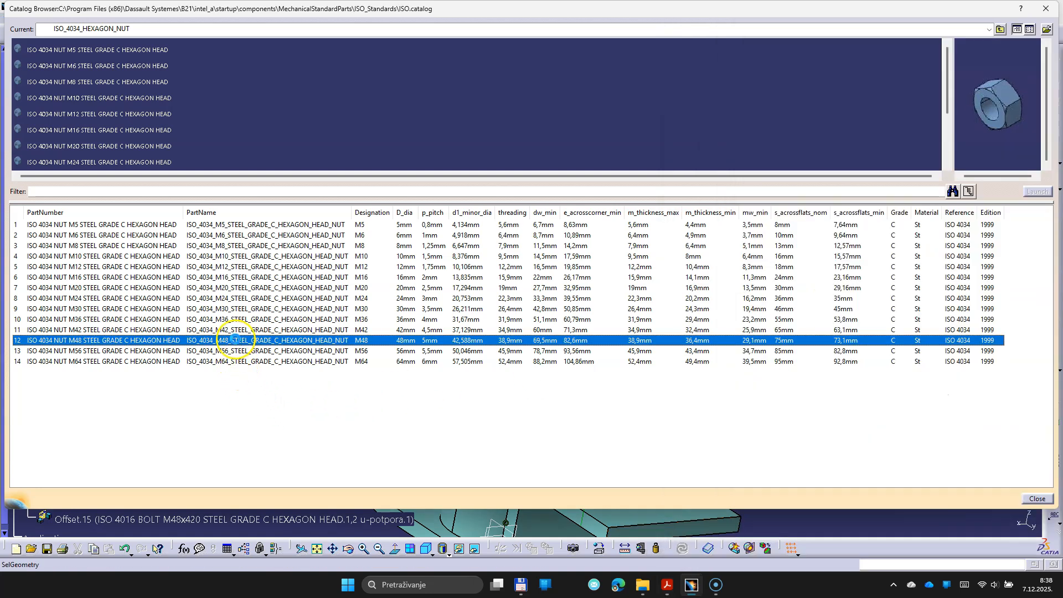
{"action": "middle_click_drag", "start_coordinate": [951, 469], "coordinate": [963, 502]}
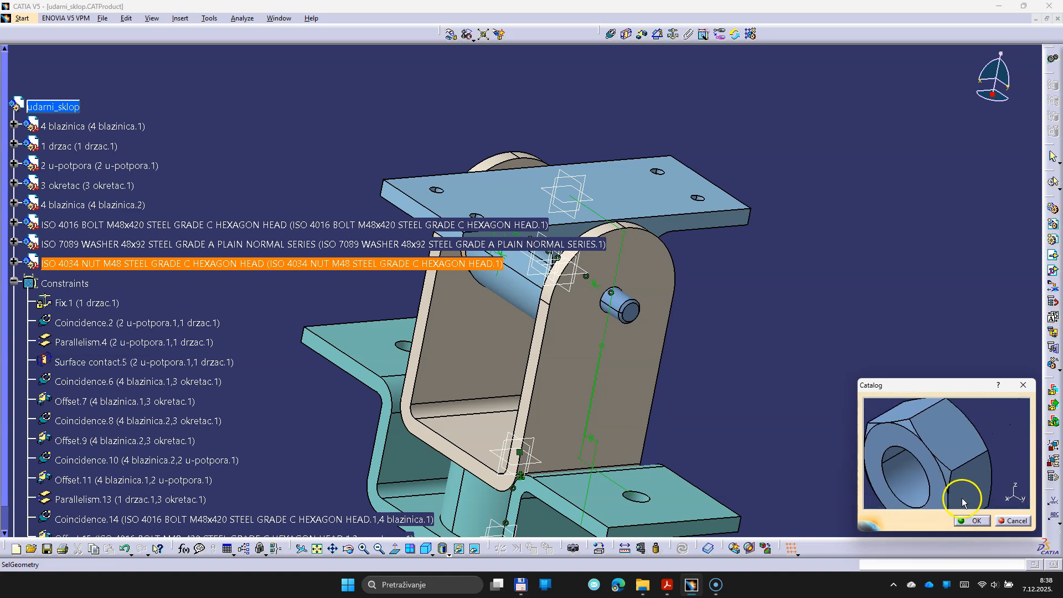
{"action": "left_click", "coordinate": [975, 520]}
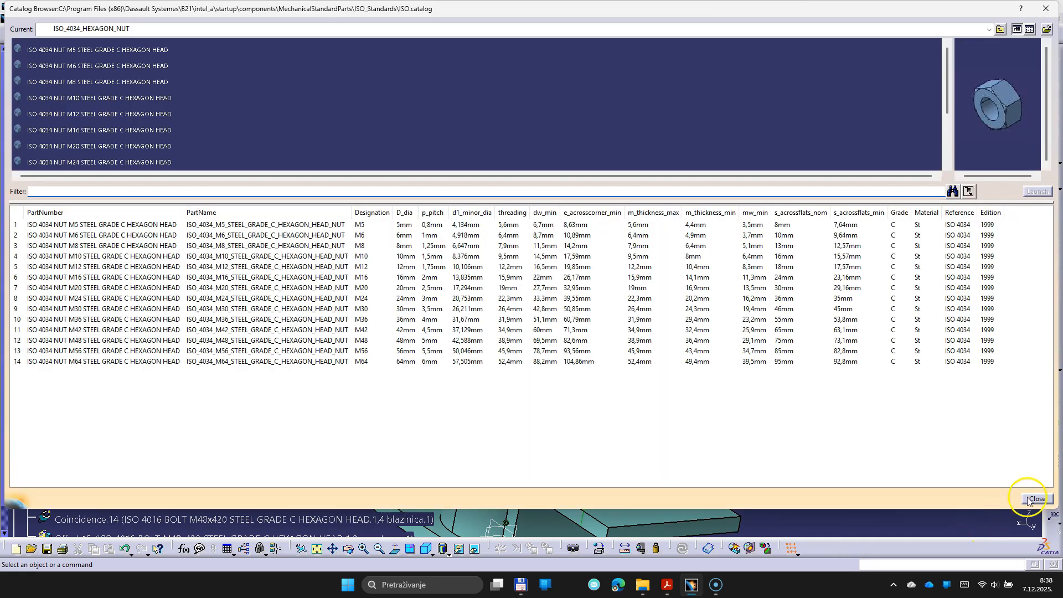
{"action": "left_click", "coordinate": [1033, 499]}
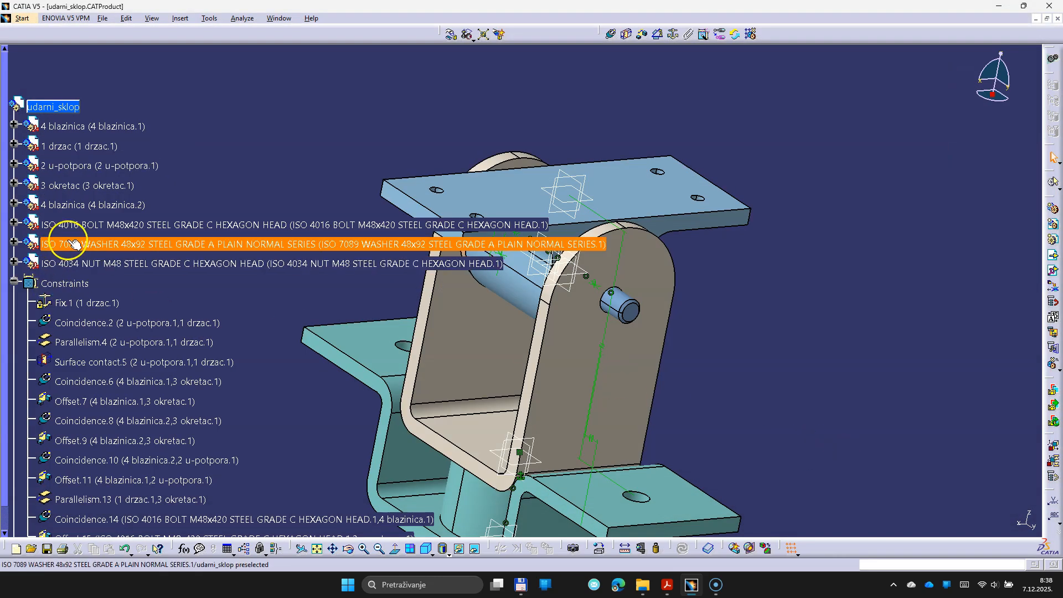
Move the 48x92 washer and the M48 nut out of the assembly into the free space beside the bolt's protruding end
{"action": "middle_click_drag", "start_coordinate": [675, 327], "coordinate": [614, 368]}
{"action": "left_click_drag", "start_coordinate": [551, 357], "coordinate": [793, 227]}
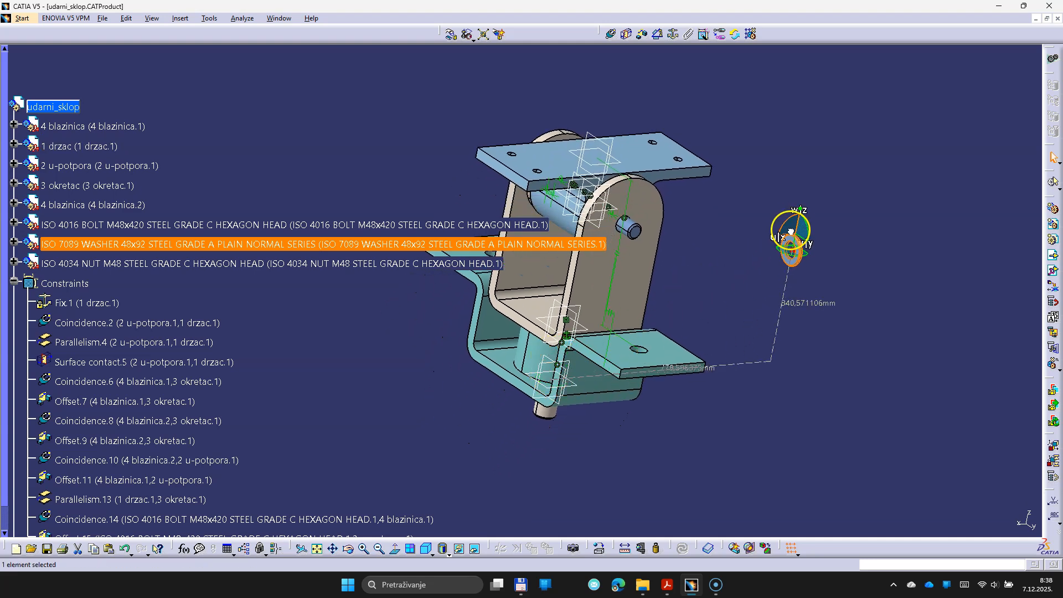
{"action": "left_click", "coordinate": [280, 269]}
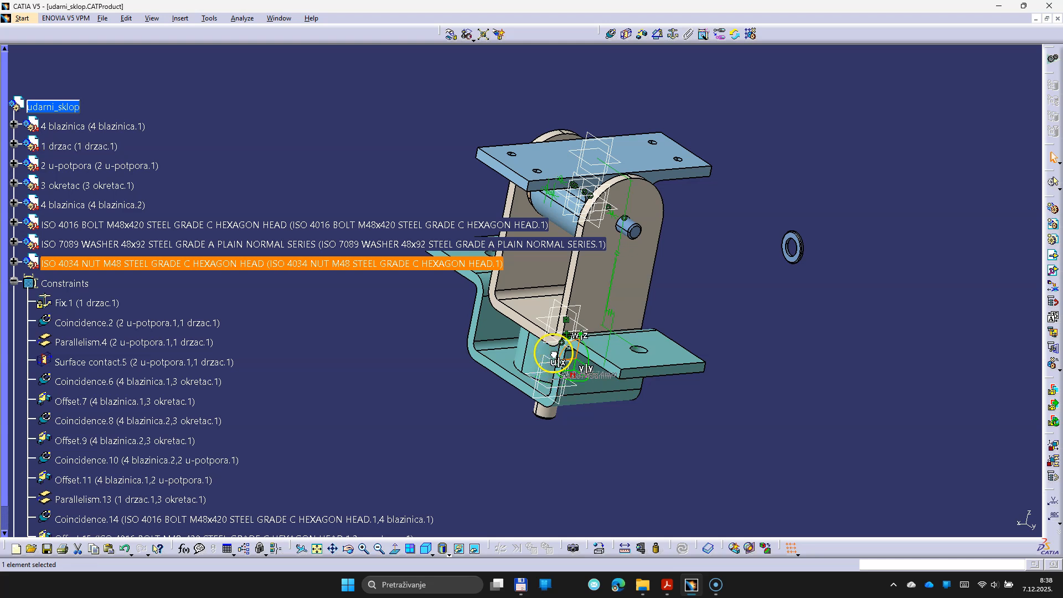
{"action": "left_click_drag", "start_coordinate": [554, 354], "coordinate": [795, 297]}
{"action": "left_click", "coordinate": [814, 451]}
Make the 48x92 washer's axis coincident with the M48x420 bolt's axis, and update the assembly
{"action": "middle_click_drag", "start_coordinate": [822, 352], "coordinate": [570, 166]}
{"action": "left_click", "coordinate": [608, 35]}
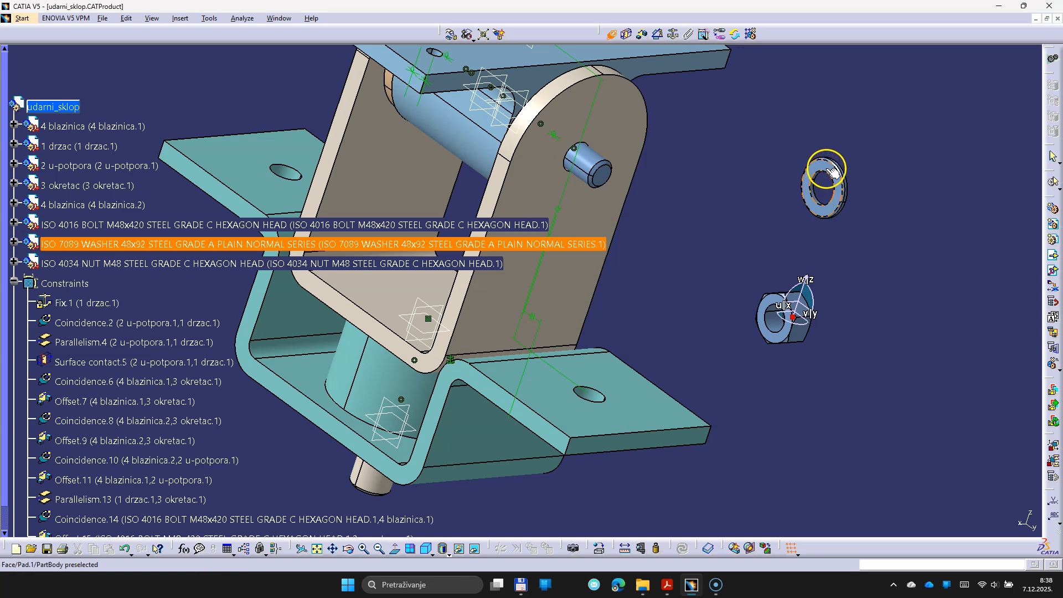
{"action": "middle_click_drag", "start_coordinate": [839, 229], "coordinate": [460, 260]}
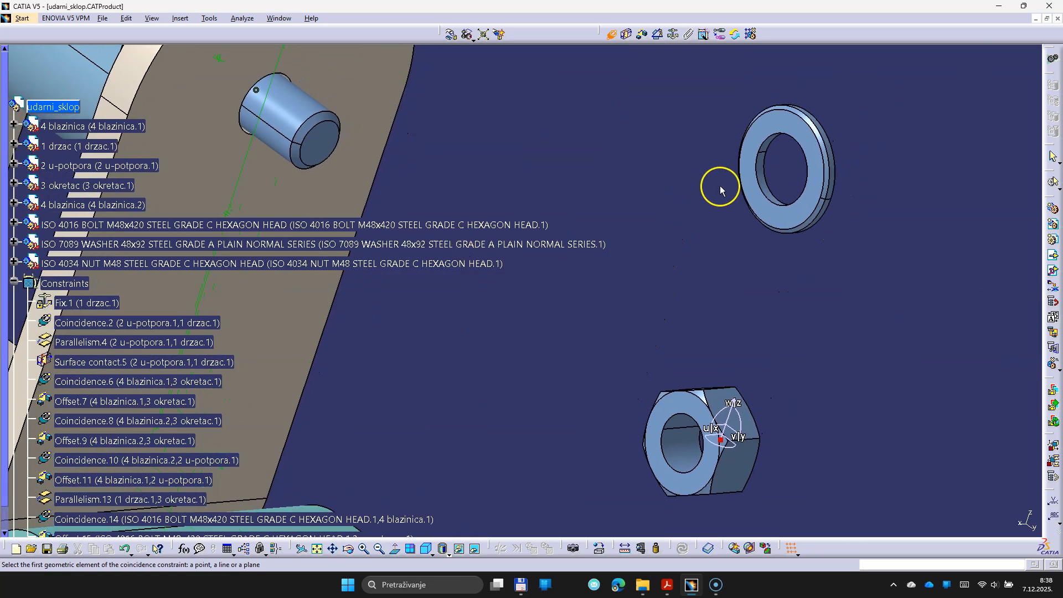
{"action": "left_click", "coordinate": [757, 172]}
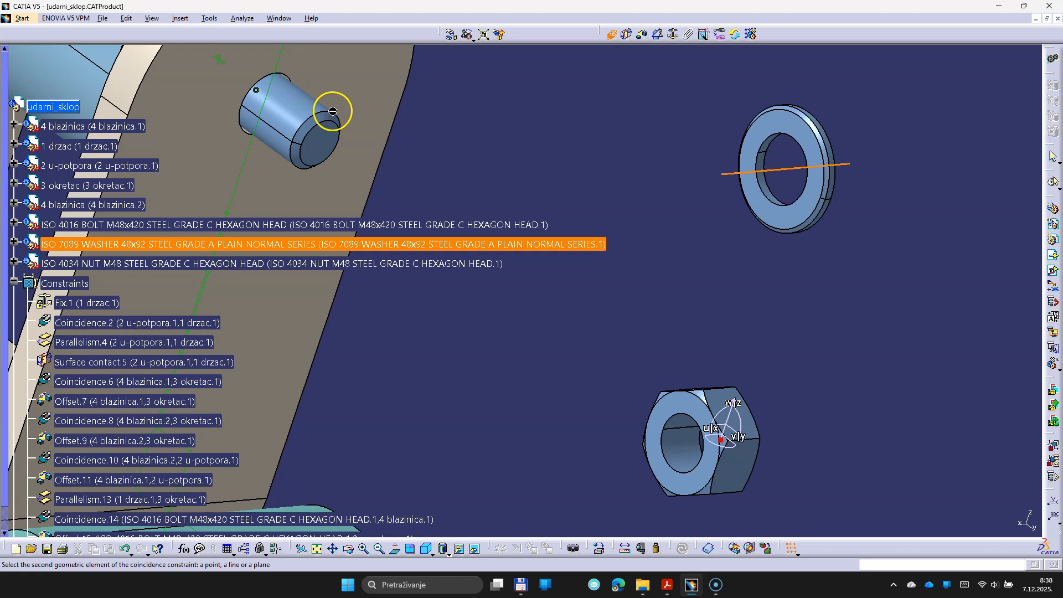
{"action": "left_click", "coordinate": [308, 110]}
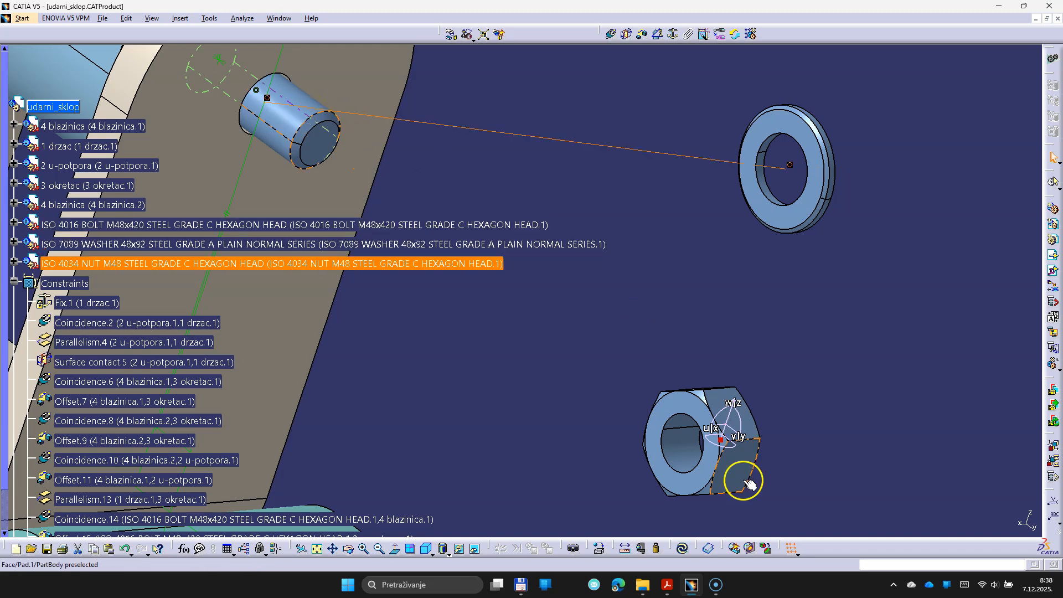
{"action": "left_click", "coordinate": [683, 550]}
{"action": "middle_click_drag", "start_coordinate": [681, 379], "coordinate": [688, 498]}
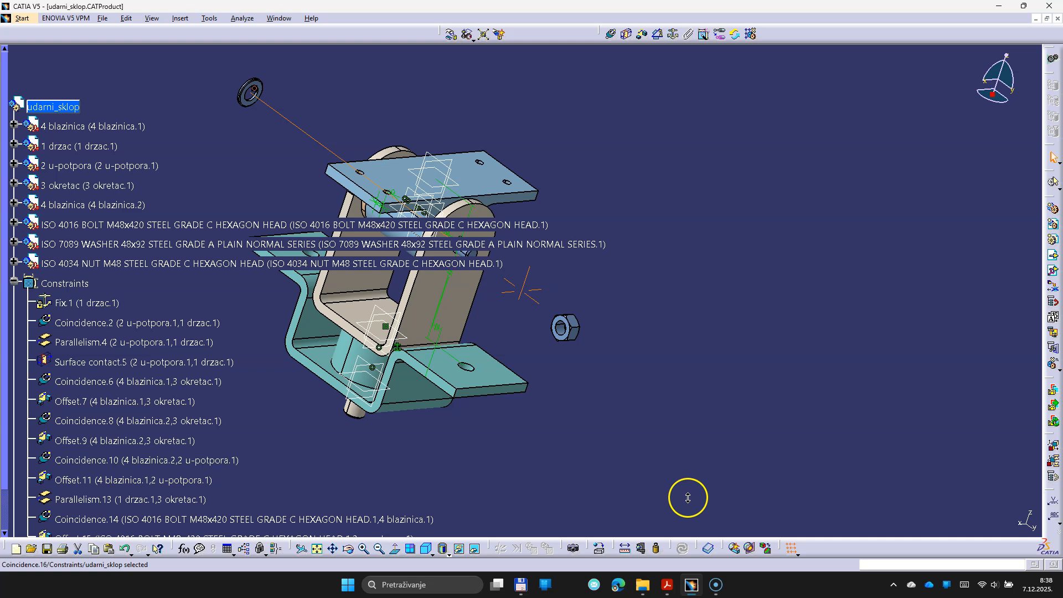
Move the 48x92 washer from behind the assembly to the free space in front of the bolt's protruding end
{"action": "left_click", "coordinate": [258, 84]}
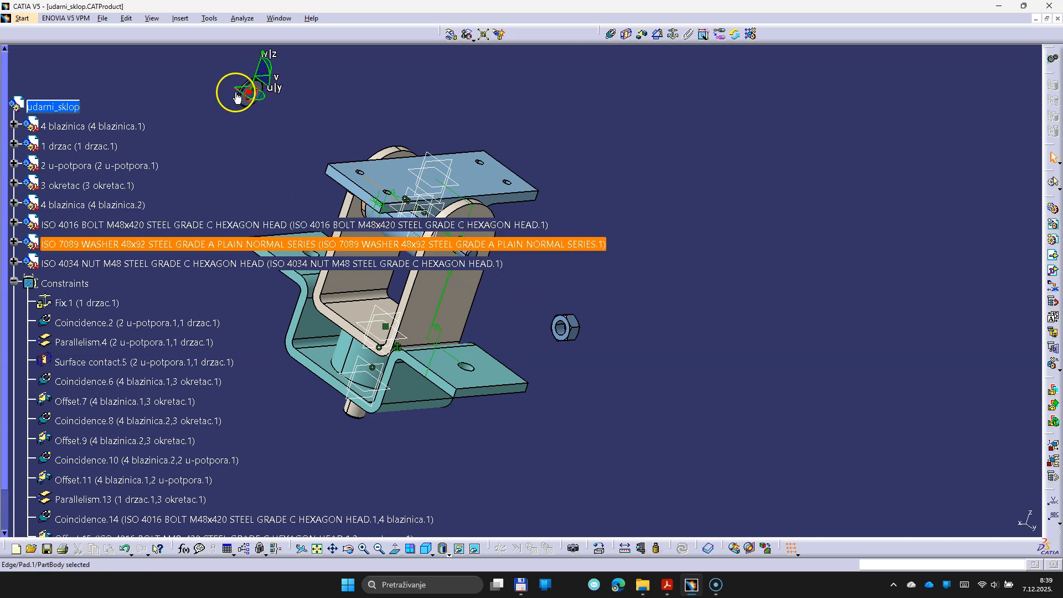
{"action": "left_click_drag", "start_coordinate": [238, 92], "coordinate": [490, 347]}
{"action": "left_click", "coordinate": [491, 330]}
Add a 0 mm offset between the outer ear face of 2 u-potpora and the washer face turned toward it, and update
{"action": "middle_click_drag", "start_coordinate": [491, 330], "coordinate": [484, 211]}
{"action": "middle_click_drag", "start_coordinate": [429, 292], "coordinate": [612, 240]}
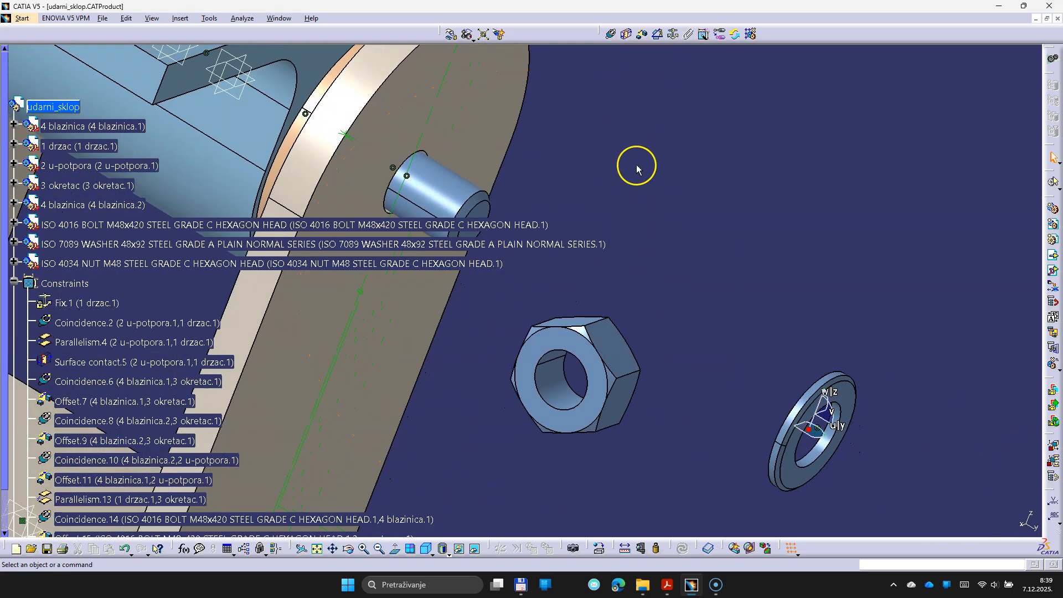
{"action": "left_click", "coordinate": [649, 36]}
{"action": "left_click", "coordinate": [451, 101]}
{"action": "middle_click_drag", "start_coordinate": [506, 218], "coordinate": [775, 354]}
{"action": "left_click", "coordinate": [895, 462]}
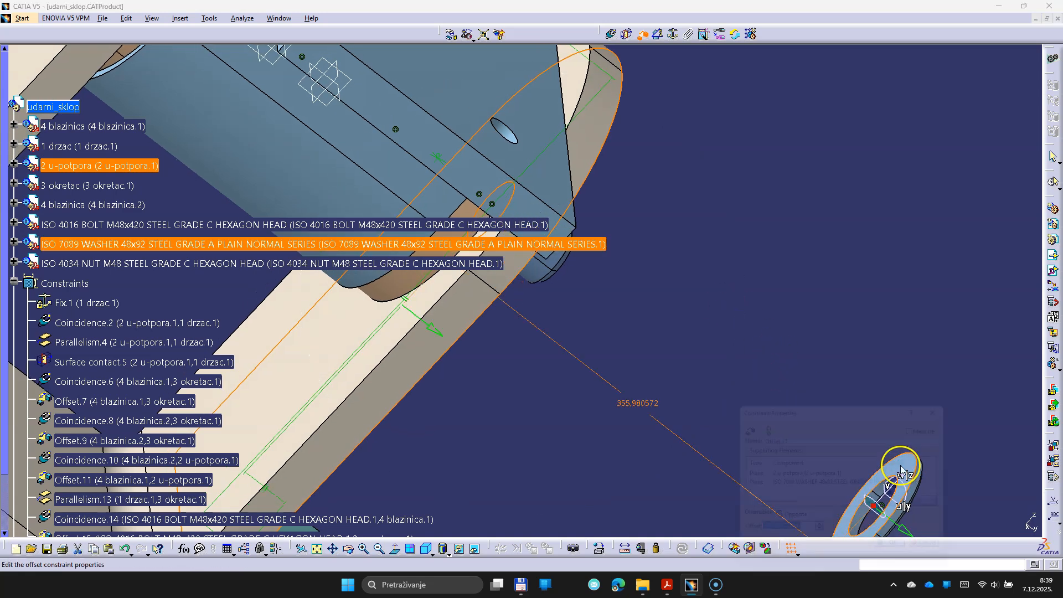
{"action": "type", "text": "0"}
{"action": "left_click", "coordinate": [889, 555]}
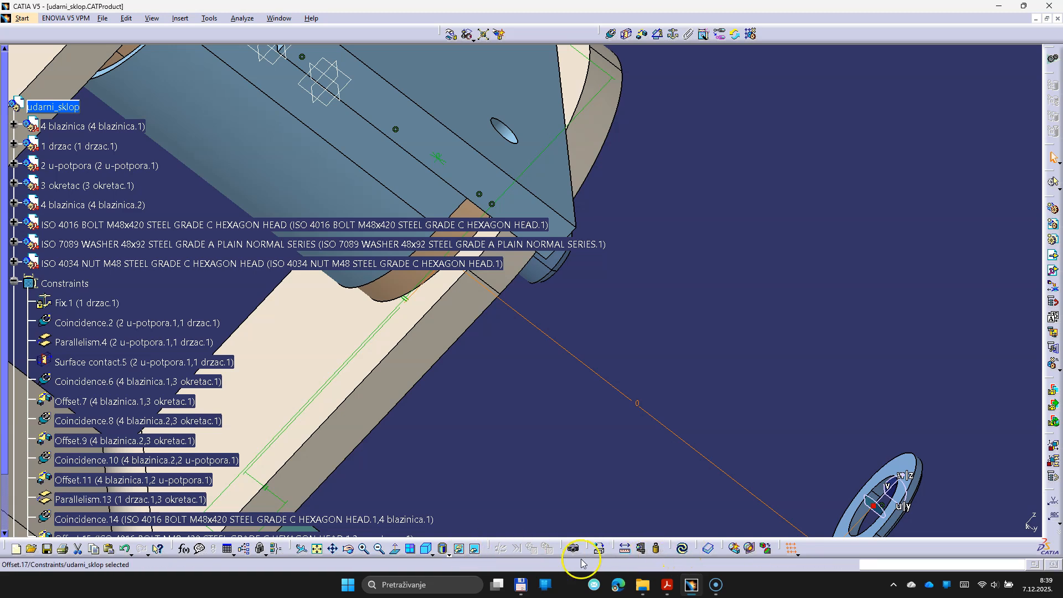
{"action": "left_click", "coordinate": [682, 548]}
Make the M48 nut's axis coincident with the M48x420 bolt's axis, and update the assembly
{"action": "middle_click_drag", "start_coordinate": [758, 390], "coordinate": [580, 332]}
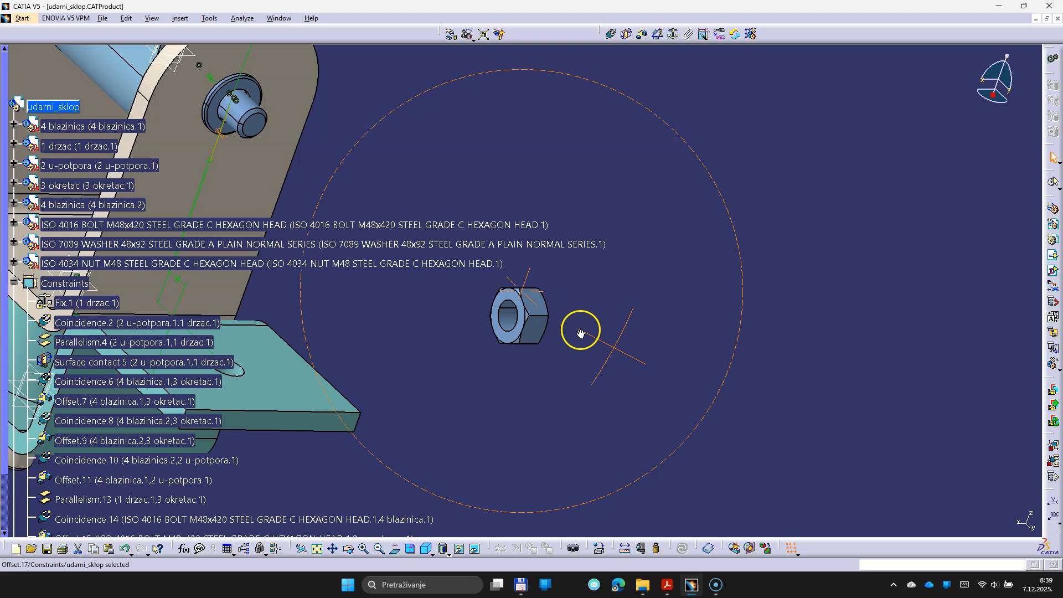
{"action": "left_click", "coordinate": [611, 34]}
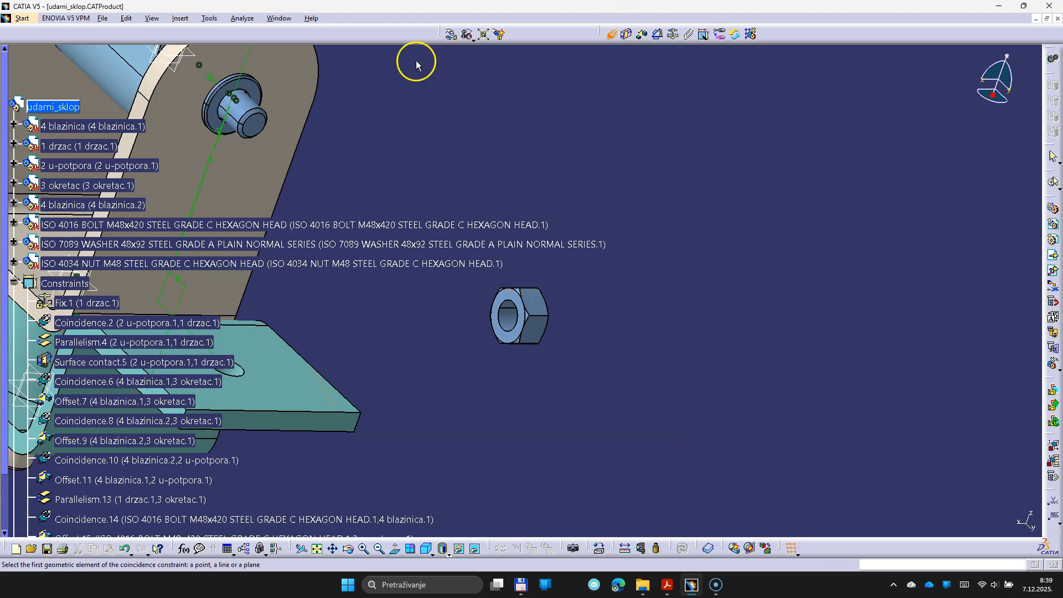
{"action": "left_click", "coordinate": [320, 193]}
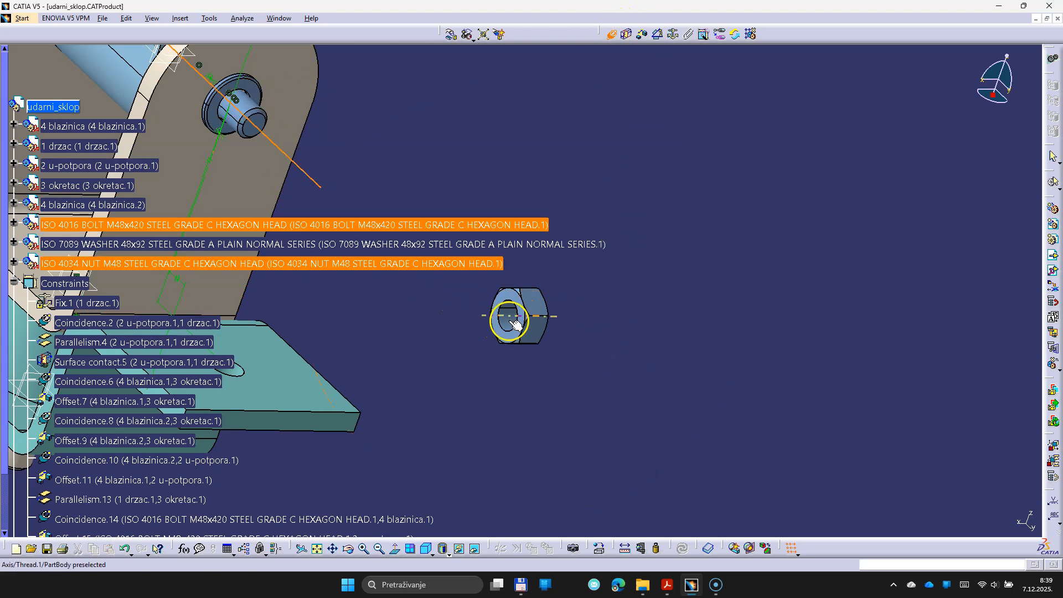
{"action": "left_click", "coordinate": [515, 324]}
{"action": "left_click", "coordinate": [682, 549]}
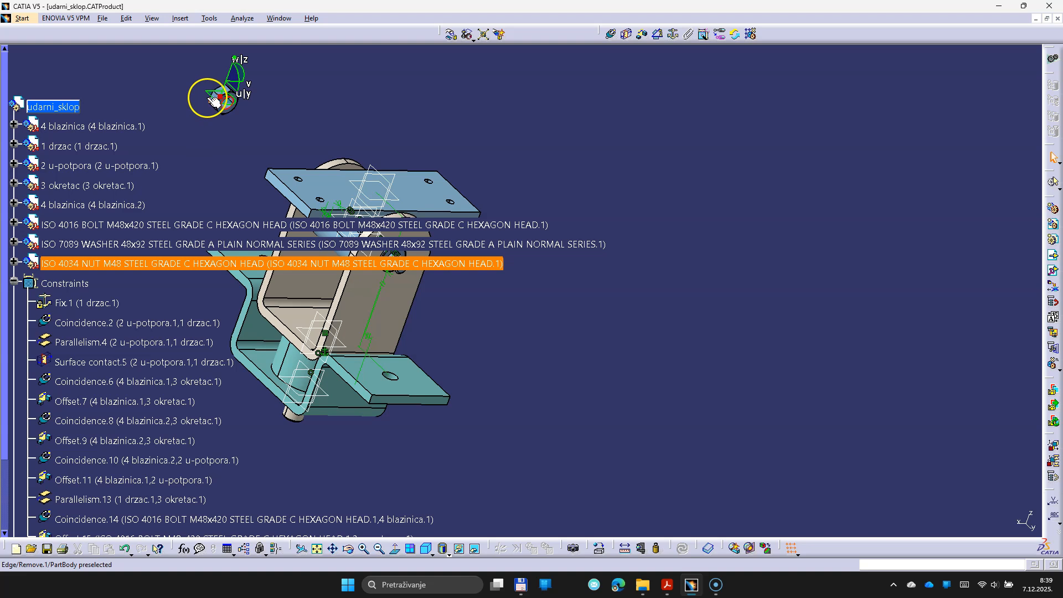
Move the M48 nut along the bolt axis to the free space beyond the bolt's protruding end
{"action": "left_click_drag", "start_coordinate": [211, 100], "coordinate": [692, 337]}
{"action": "middle_click_drag", "start_coordinate": [775, 370], "coordinate": [802, 315], "text": "ctrl"}
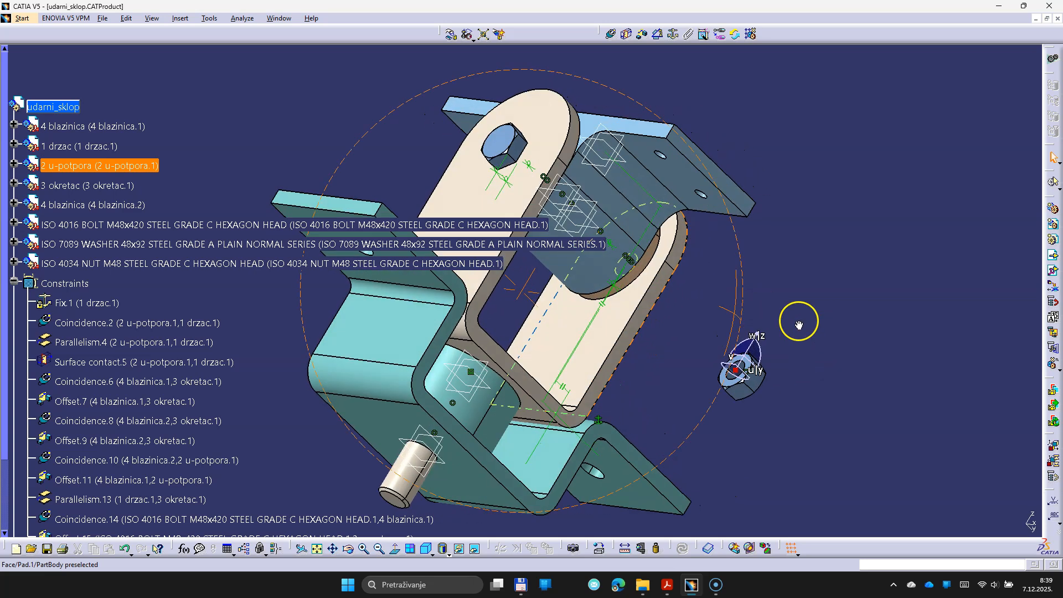
{"action": "middle_click_drag", "start_coordinate": [738, 332], "coordinate": [791, 277], "text": "ctrl"}
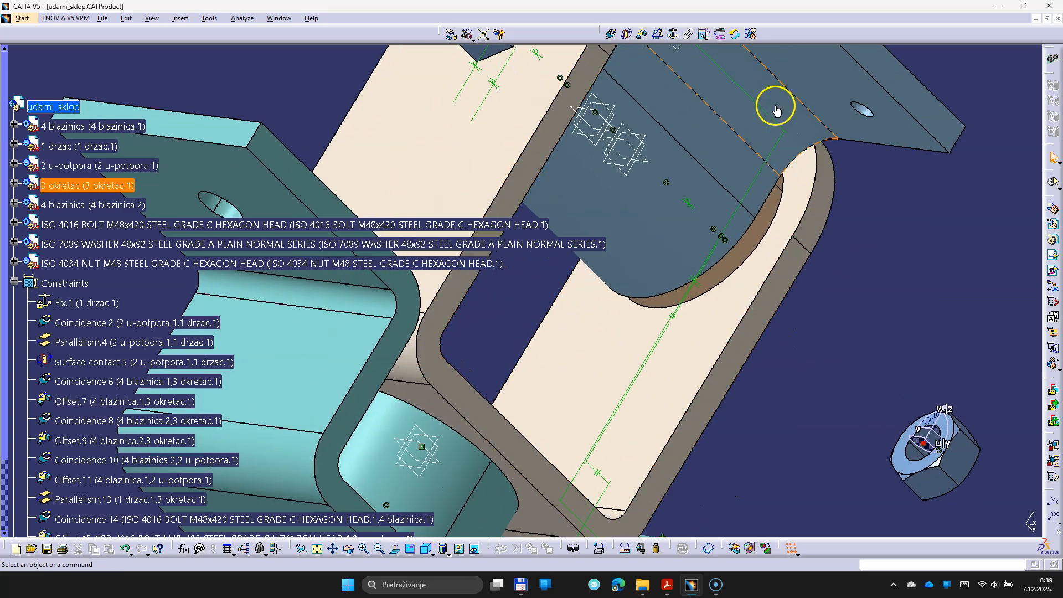
Add a 0 mm offset between the M48 nut's inner face and the outer face of the 48x92 washer, and update the assembly
{"action": "left_click", "coordinate": [642, 35]}
{"action": "left_click", "coordinate": [920, 454]}
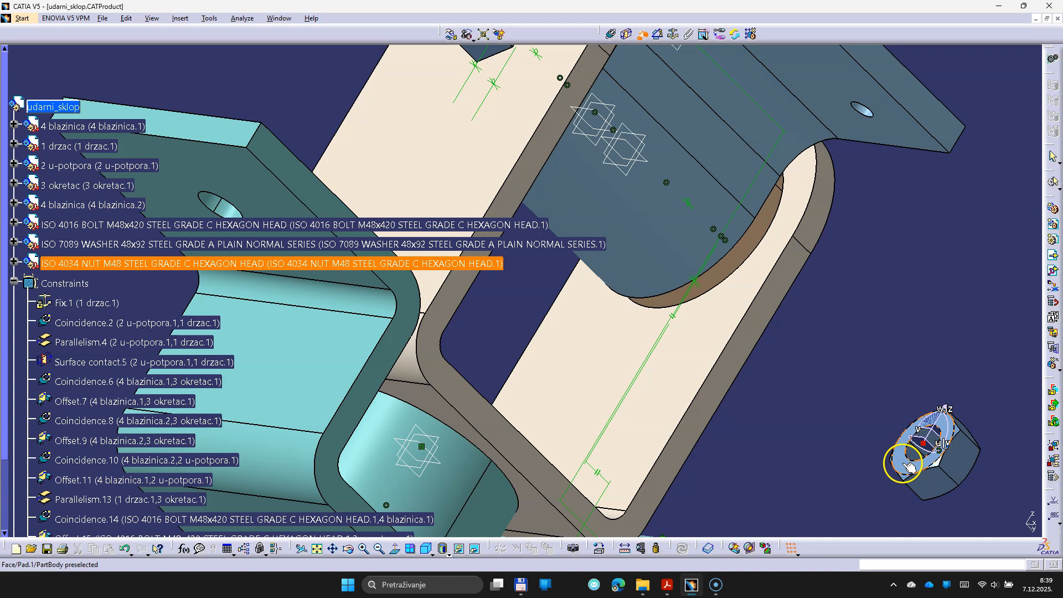
{"action": "middle_click_drag", "start_coordinate": [906, 351], "coordinate": [526, 289]}
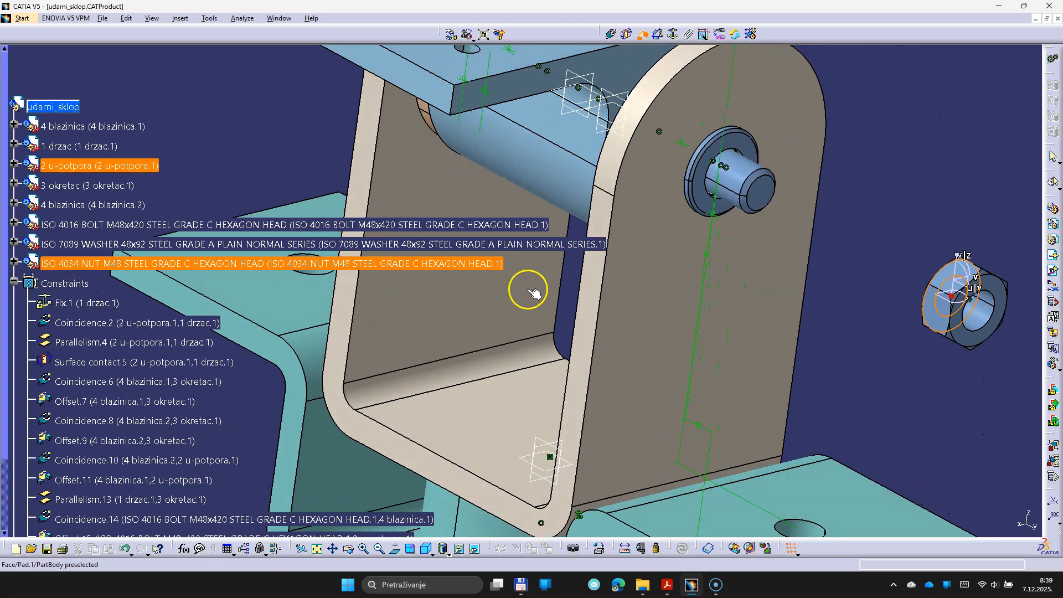
{"action": "left_click", "coordinate": [746, 145]}
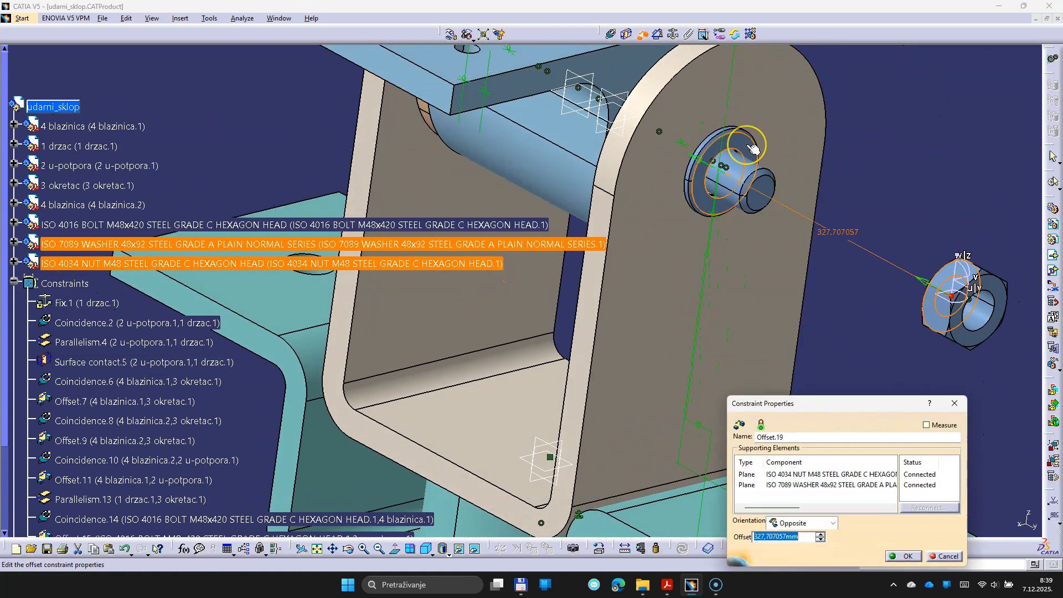
{"action": "type", "text": "0"}
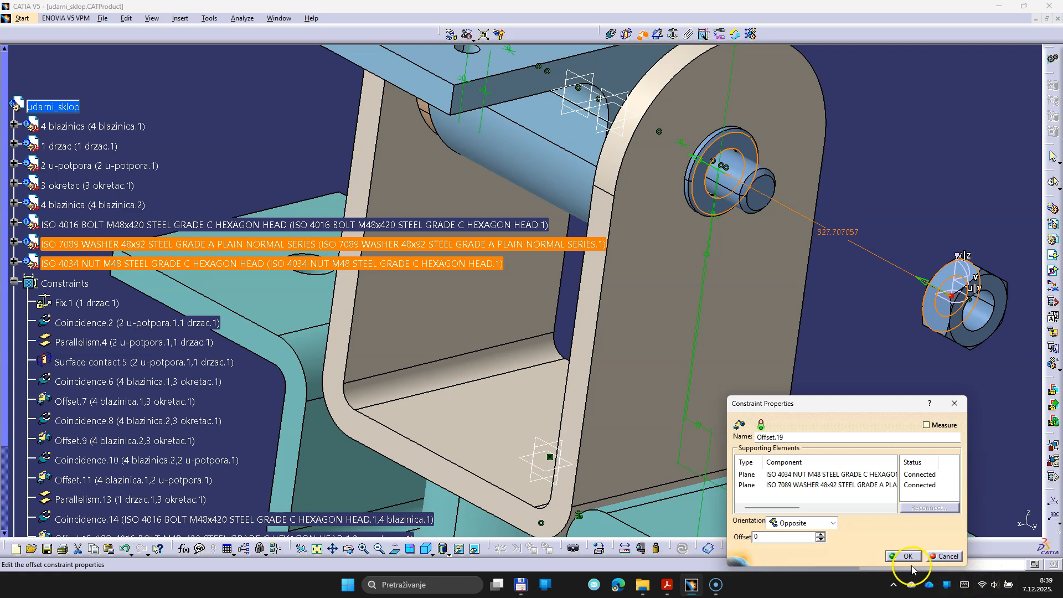
{"action": "left_click", "coordinate": [909, 556]}
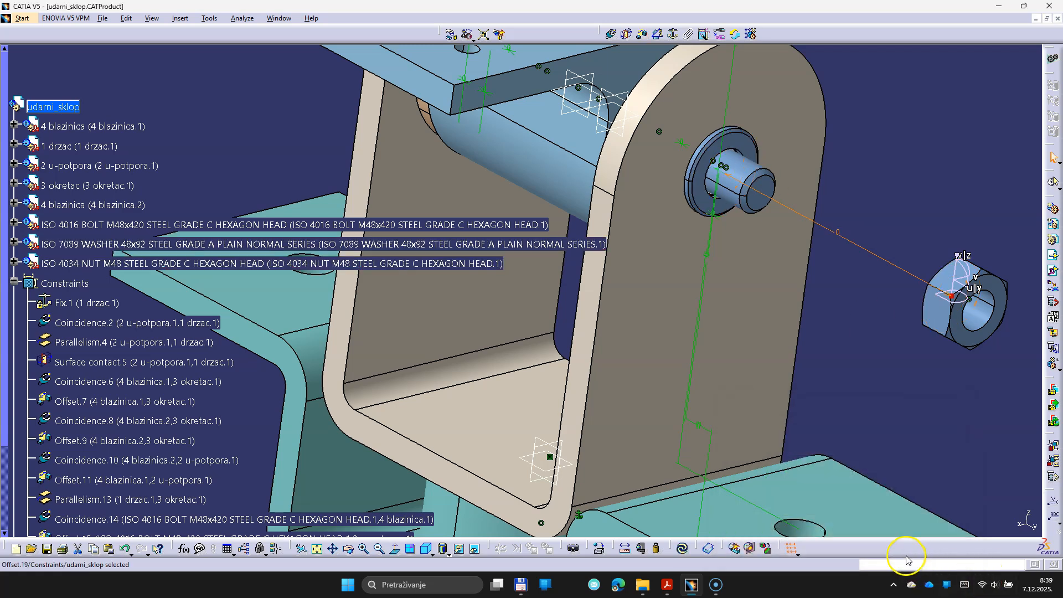
{"action": "left_click", "coordinate": [682, 548]}
{"action": "middle_click_drag", "start_coordinate": [570, 399], "coordinate": [603, 404]}
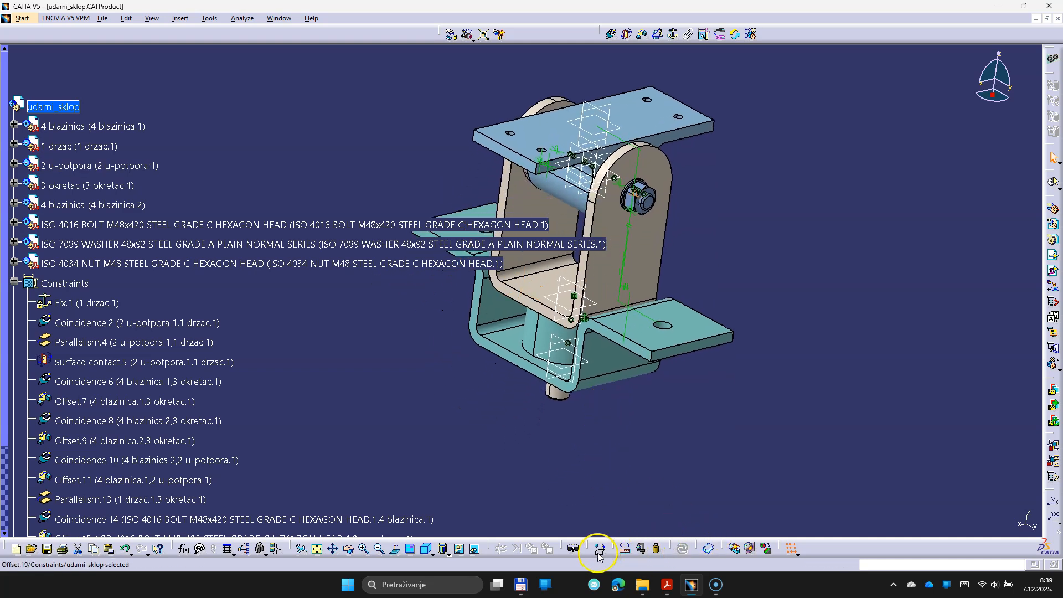
Check the nut size in the PDF parts list and insert the ISO 4034 NUT M64 from the catalog
{"action": "left_click", "coordinate": [708, 548]}
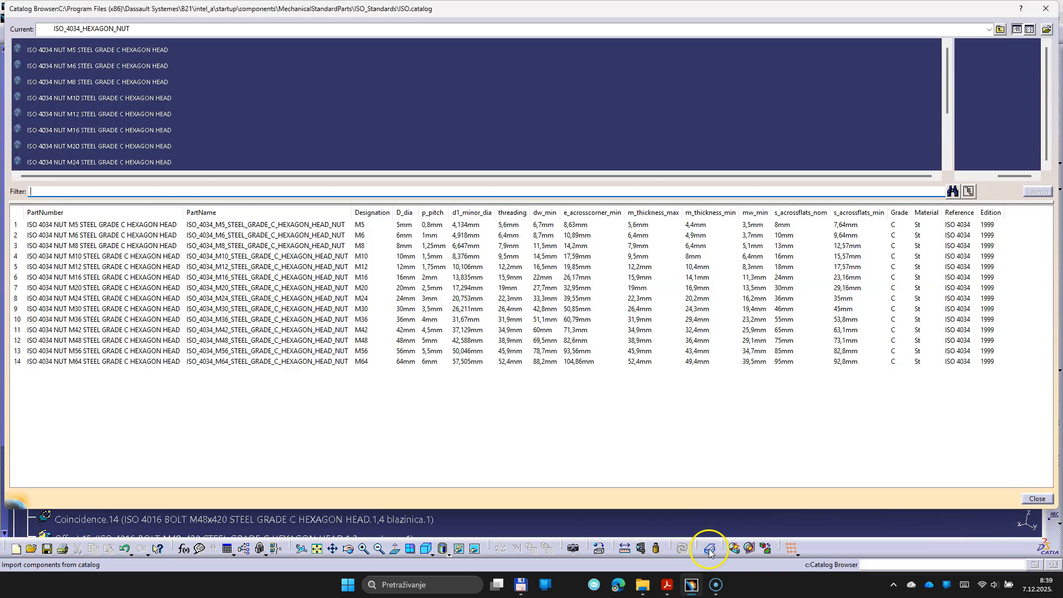
{"action": "left_click", "coordinate": [1000, 31]}
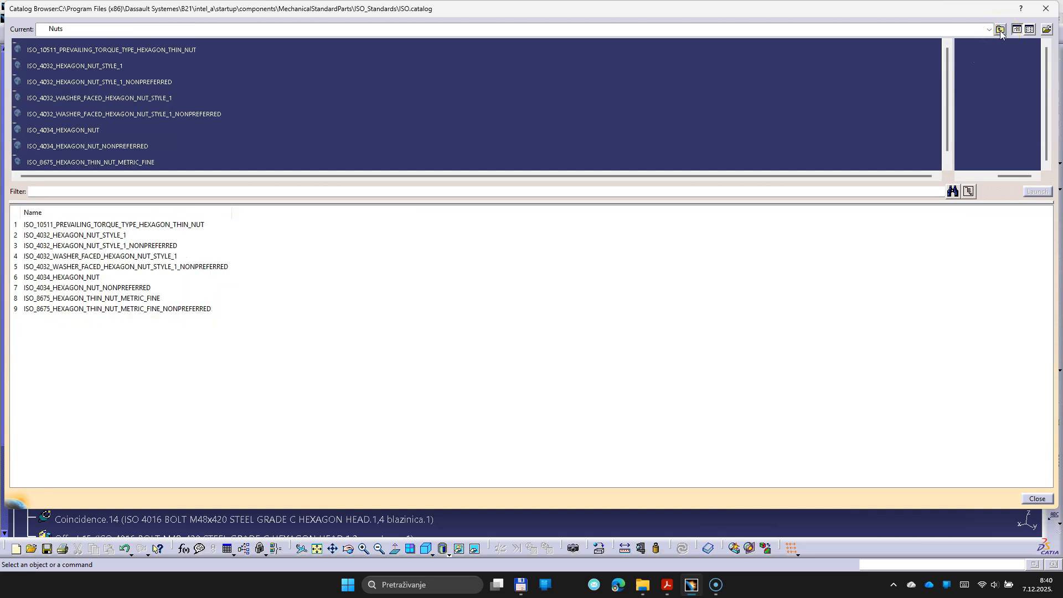
{"action": "left_click", "coordinate": [666, 586]}
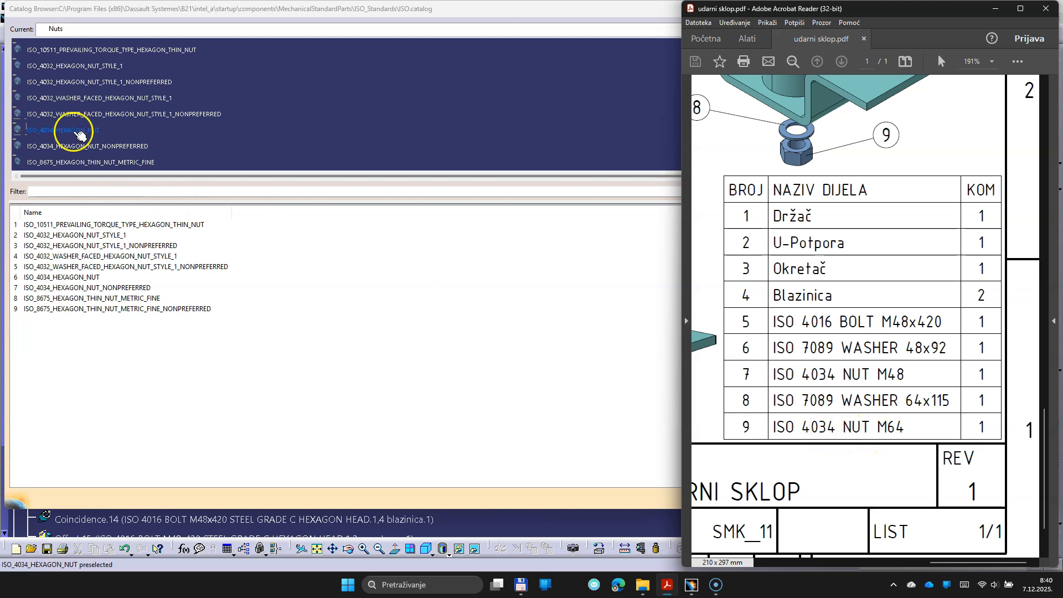
{"action": "double_click", "coordinate": [72, 129]}
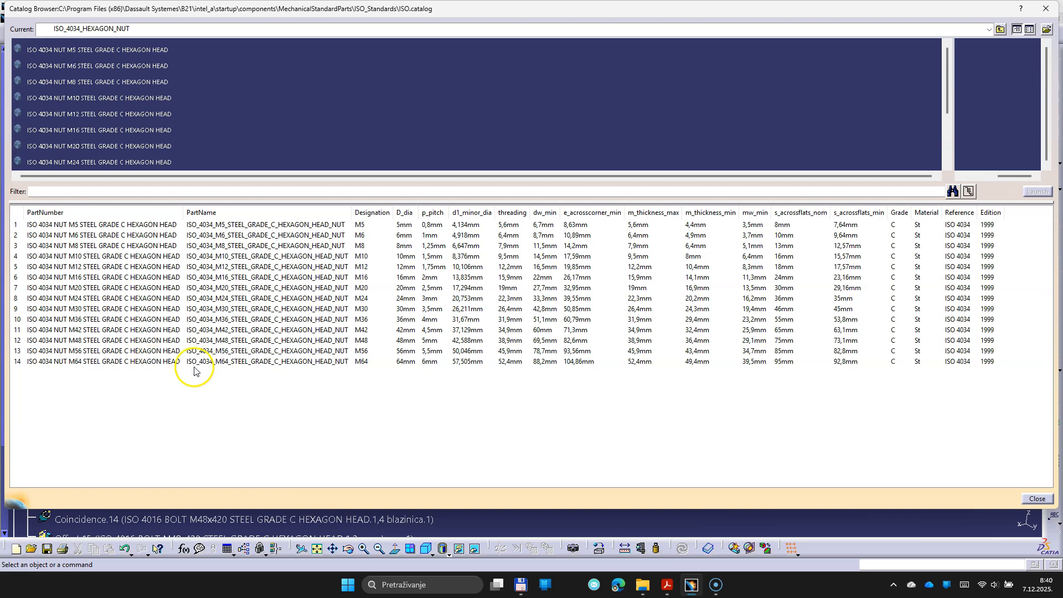
{"action": "left_click", "coordinate": [252, 361]}
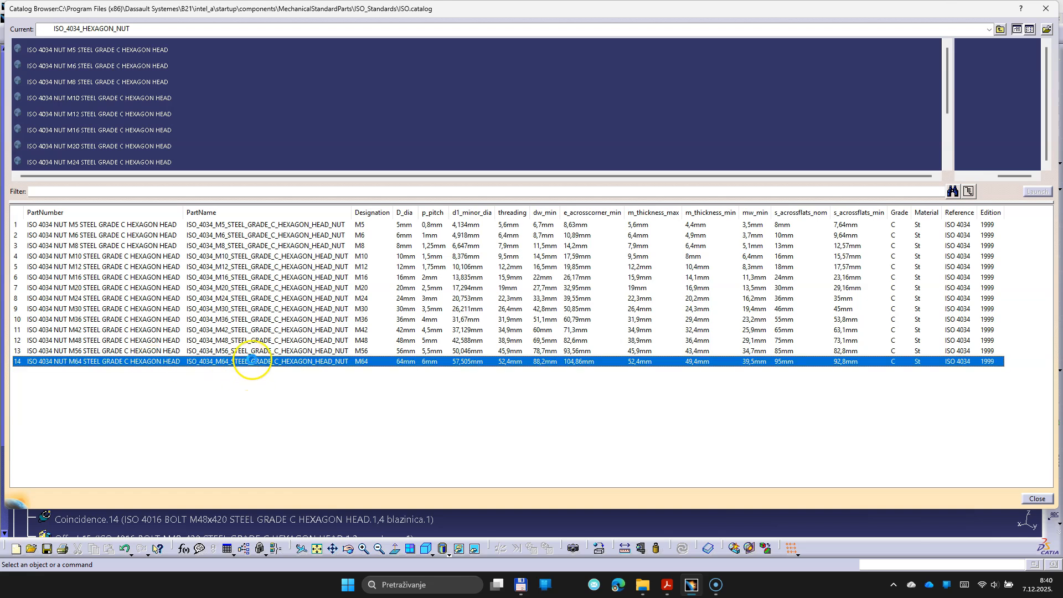
{"action": "double_click", "coordinate": [252, 361]}
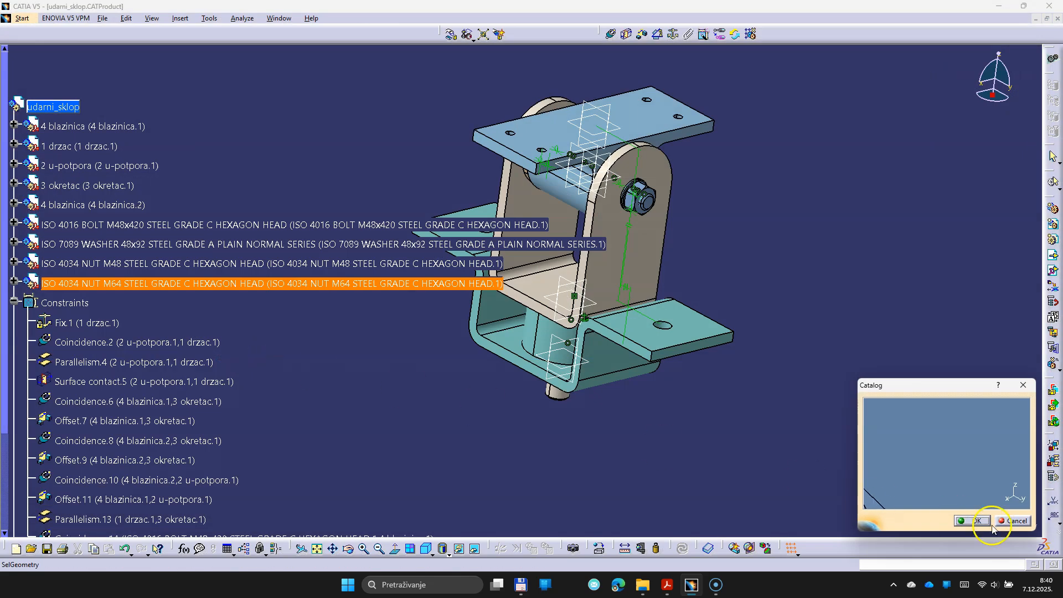
{"action": "left_click", "coordinate": [973, 520]}
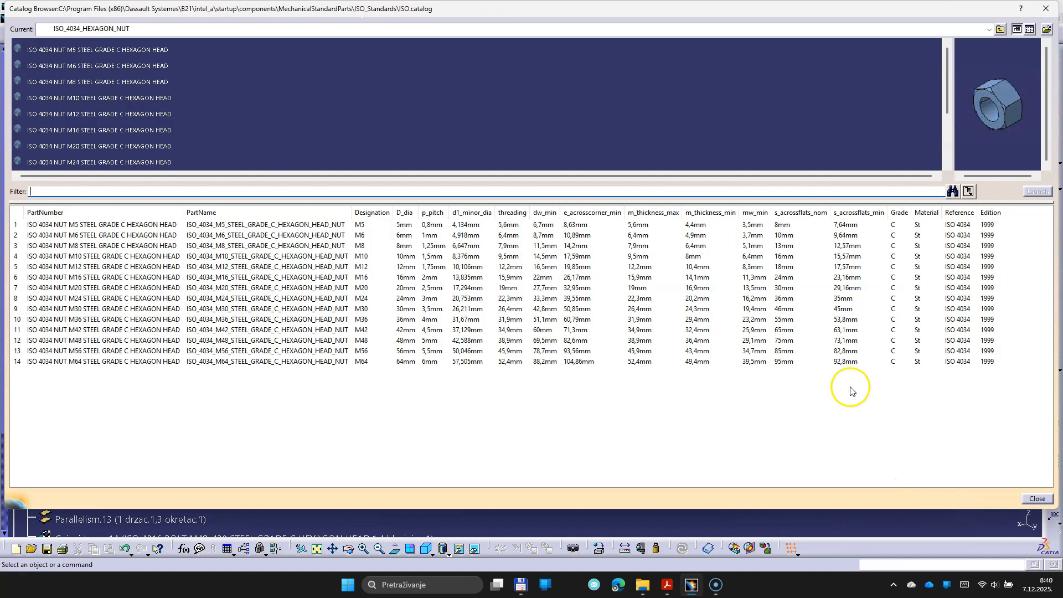
Check the washer size in the PDF parts list, insert the ISO 7089 WASHER 64x115 from the catalog, and close the catalog
{"action": "left_click", "coordinate": [999, 29]}
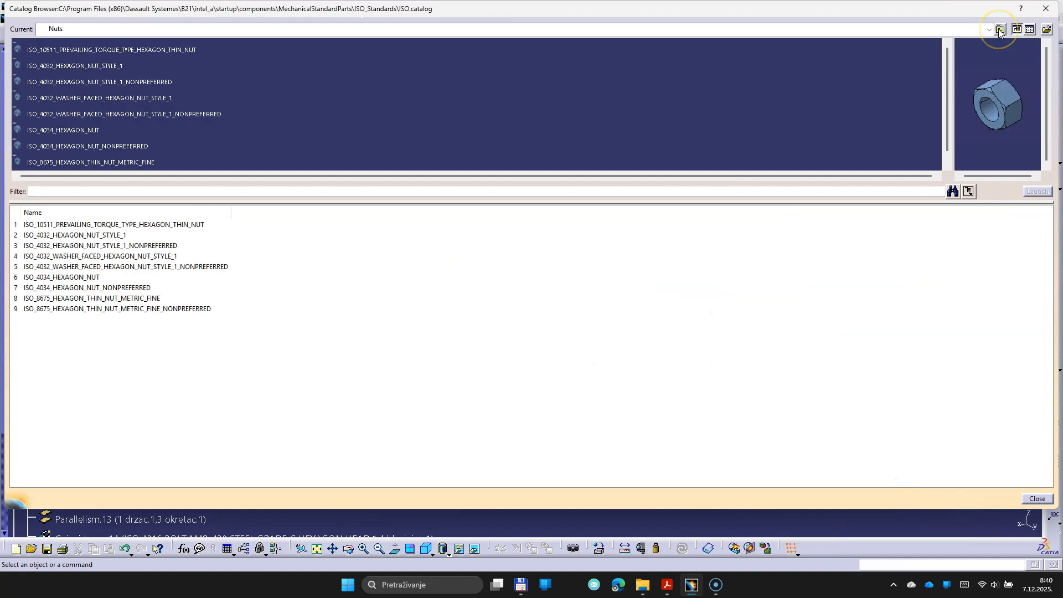
{"action": "left_click", "coordinate": [999, 29]}
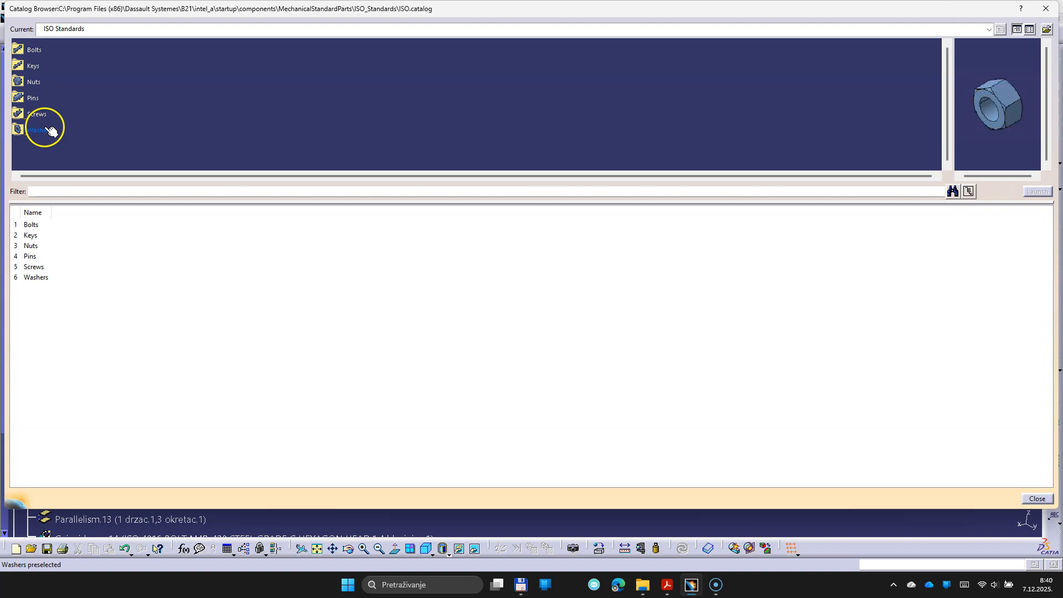
{"action": "double_click", "coordinate": [40, 130]}
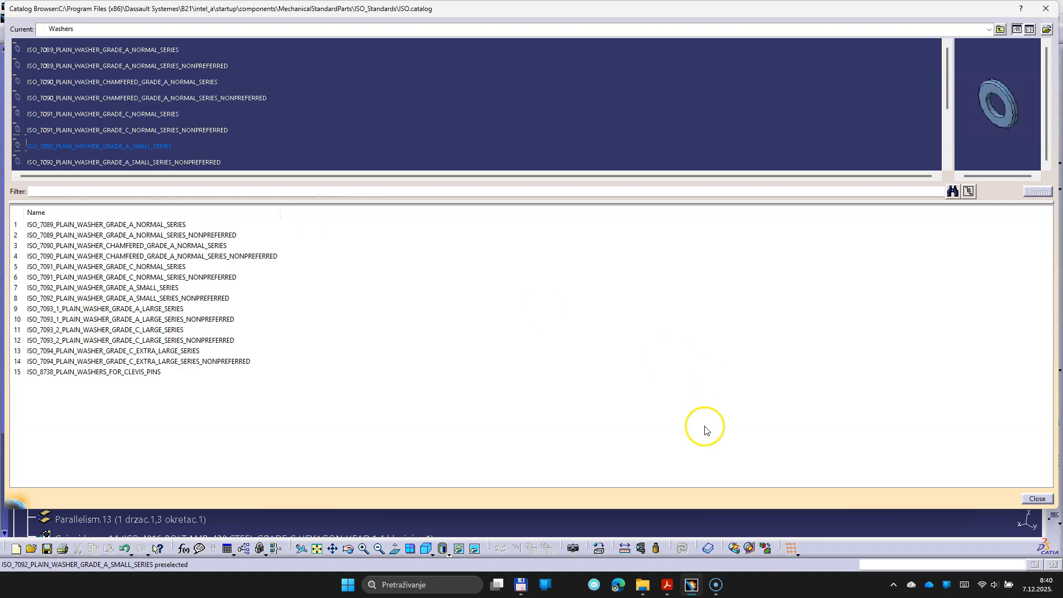
{"action": "left_click", "coordinate": [667, 585]}
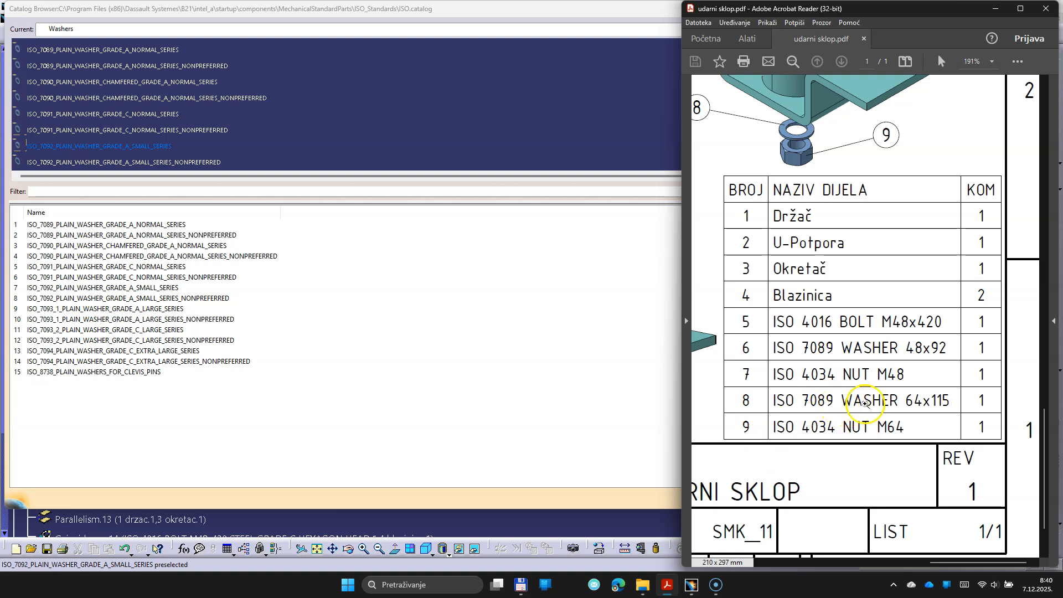
{"action": "double_click", "coordinate": [148, 51]}
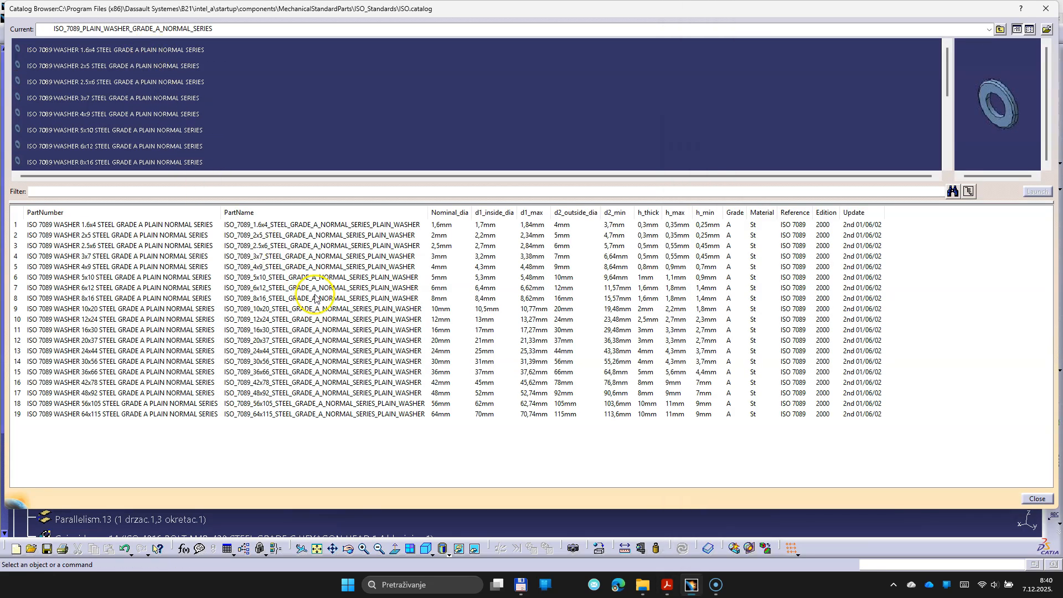
{"action": "double_click", "coordinate": [270, 414]}
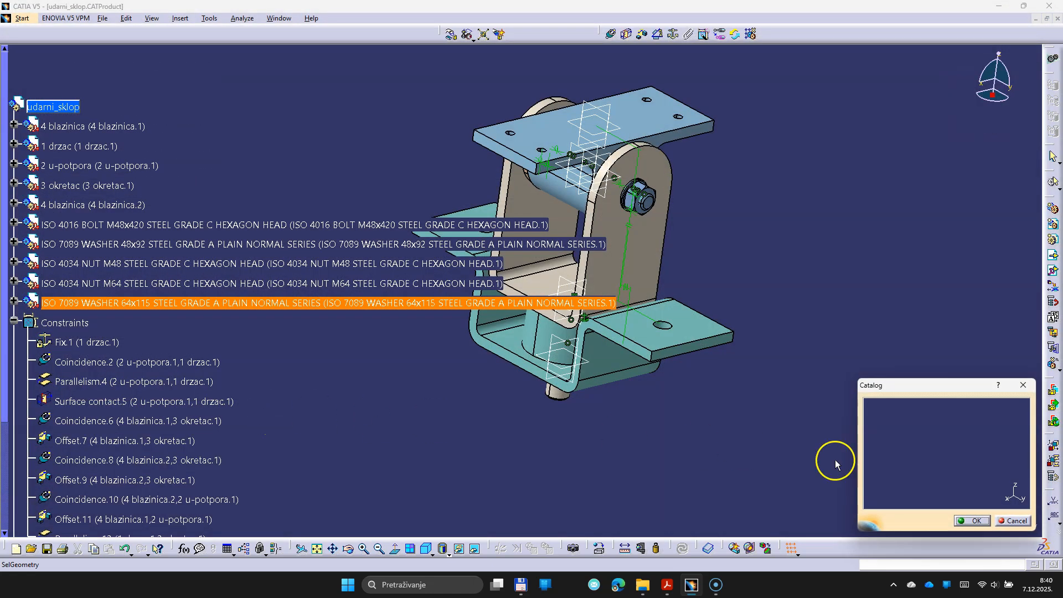
{"action": "left_click", "coordinate": [974, 517]}
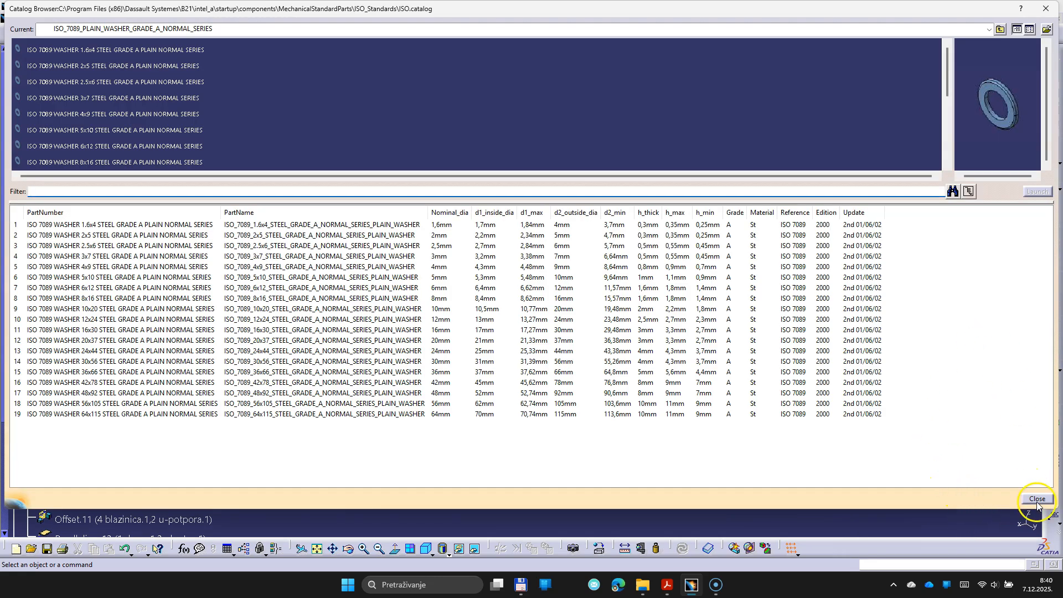
{"action": "left_click", "coordinate": [1036, 499]}
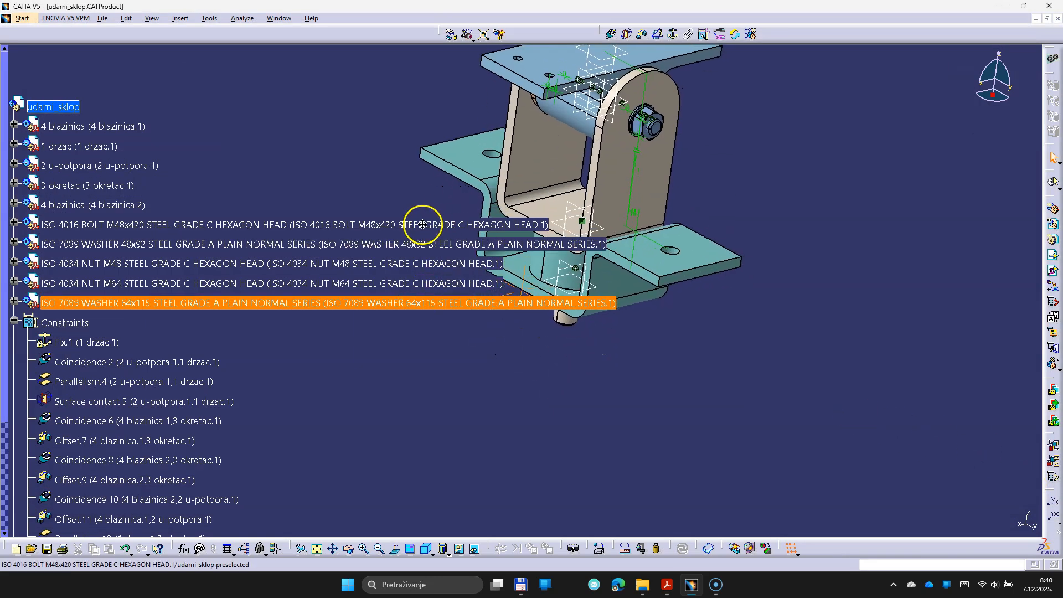
Move the 64x115 washer and the M64 nut out of the assembly into free space beside it
{"action": "left_click", "coordinate": [574, 290]}
{"action": "left_click_drag", "start_coordinate": [576, 287], "coordinate": [692, 391]}
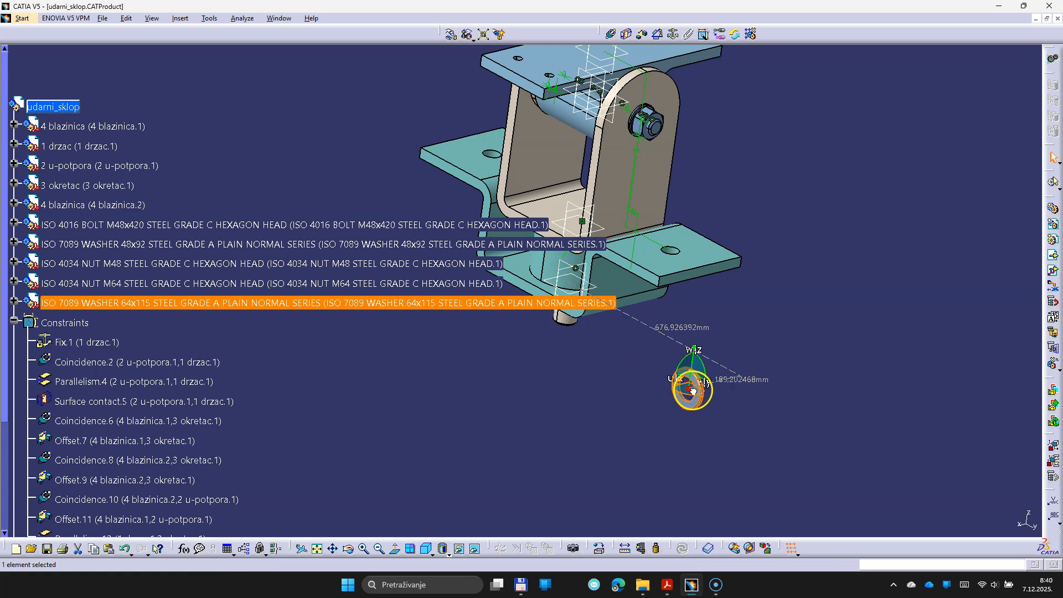
{"action": "left_click", "coordinate": [405, 284]}
{"action": "left_click_drag", "start_coordinate": [579, 290], "coordinate": [523, 384]}
Make the 64x115 washer's axis coincident with the axis of the lower pin of 2 u-potpora, and update the assembly
{"action": "middle_click_drag", "start_coordinate": [612, 387], "coordinate": [787, 252]}
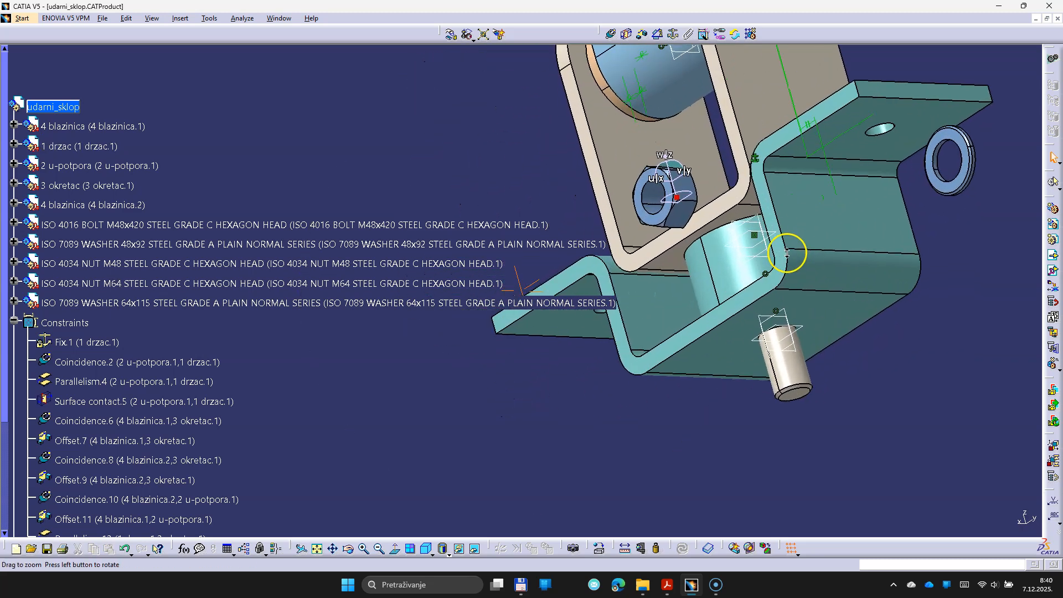
{"action": "middle_click_drag", "start_coordinate": [799, 208], "coordinate": [774, 221]}
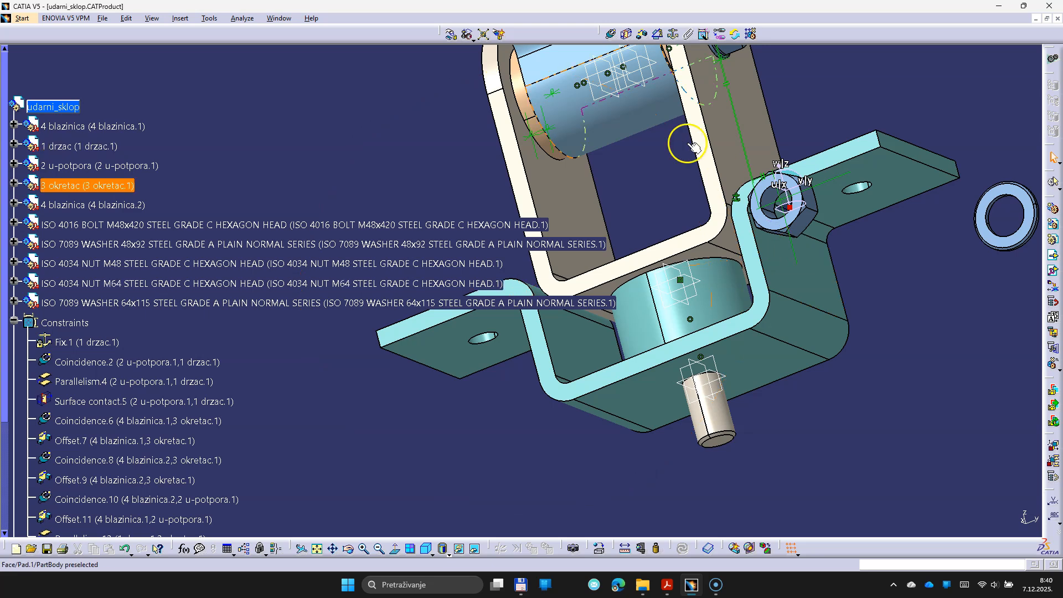
{"action": "left_click", "coordinate": [609, 35]}
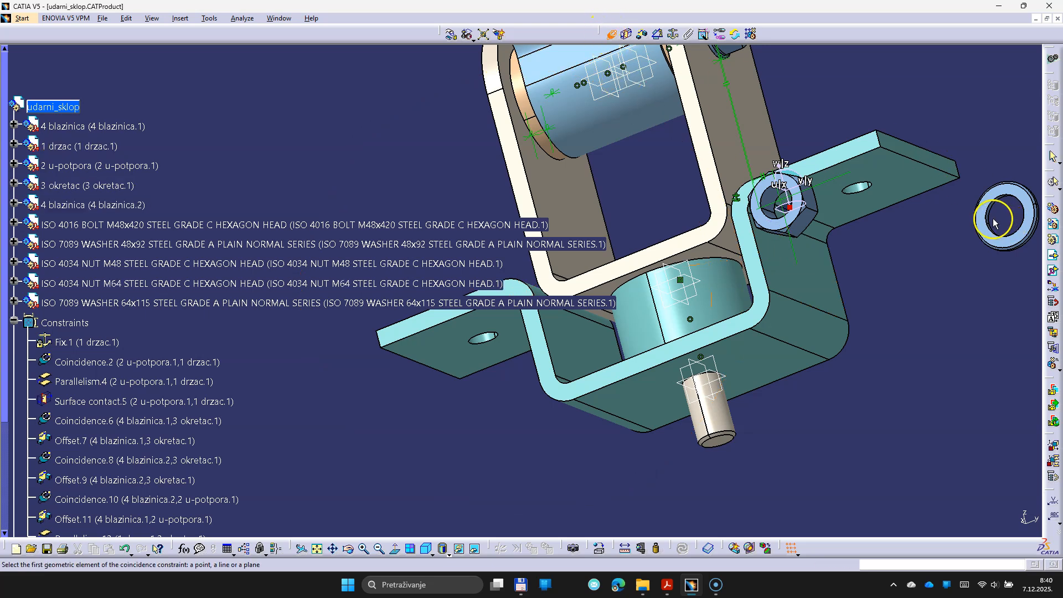
{"action": "middle_click_drag", "start_coordinate": [987, 269], "coordinate": [688, 237]}
{"action": "left_click", "coordinate": [763, 220]}
{"action": "middle_click_drag", "start_coordinate": [740, 294], "coordinate": [742, 372]}
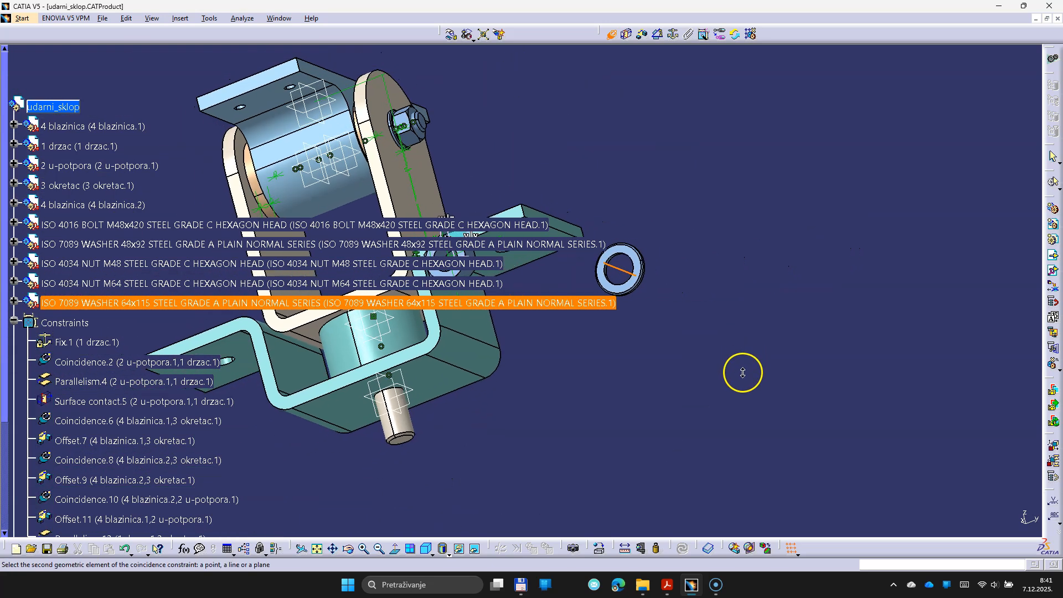
{"action": "left_click", "coordinate": [410, 429]}
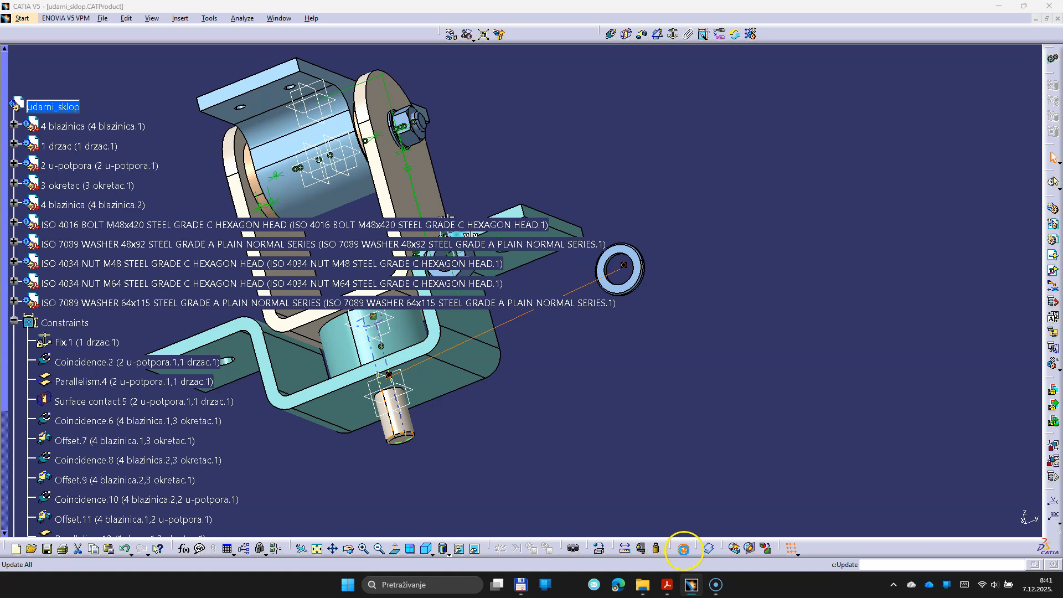
{"action": "left_click", "coordinate": [683, 547]}
Add a 0 mm offset between the 64x115 washer's face and the underside of 1 drzac, and update the assembly
{"action": "middle_click_drag", "start_coordinate": [560, 436], "coordinate": [340, 456]}
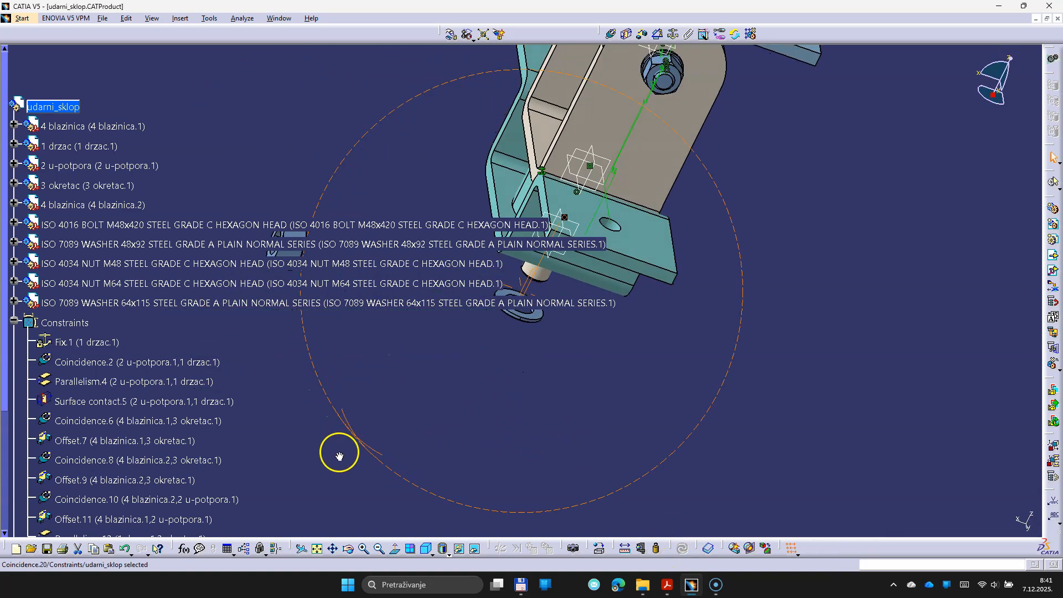
{"action": "middle_click_drag", "start_coordinate": [532, 332], "coordinate": [519, 436]}
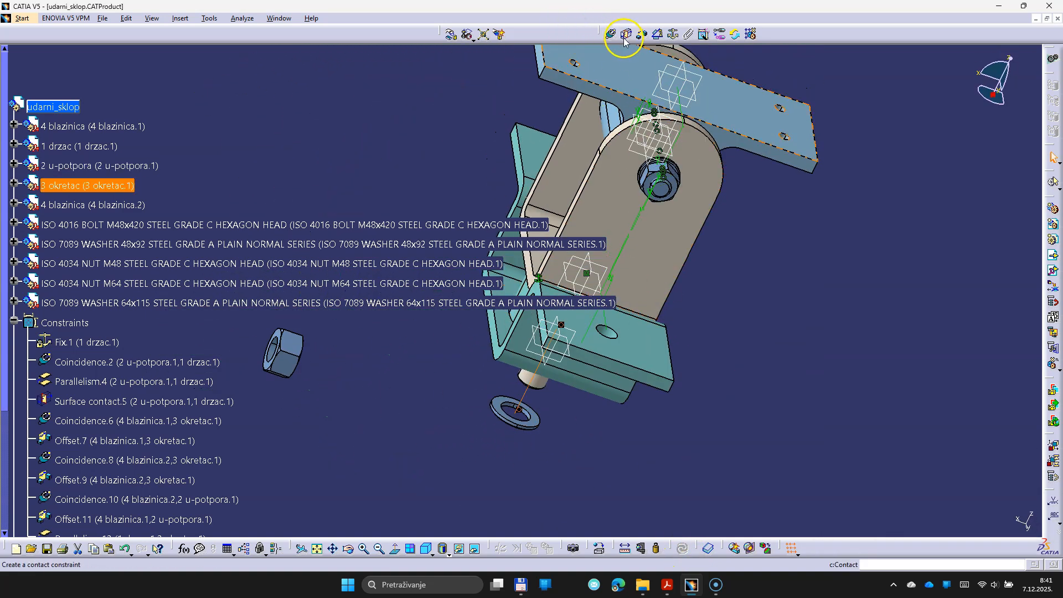
{"action": "left_click", "coordinate": [642, 34]}
{"action": "left_click", "coordinate": [533, 420]}
{"action": "middle_click_drag", "start_coordinate": [580, 449], "coordinate": [637, 399]}
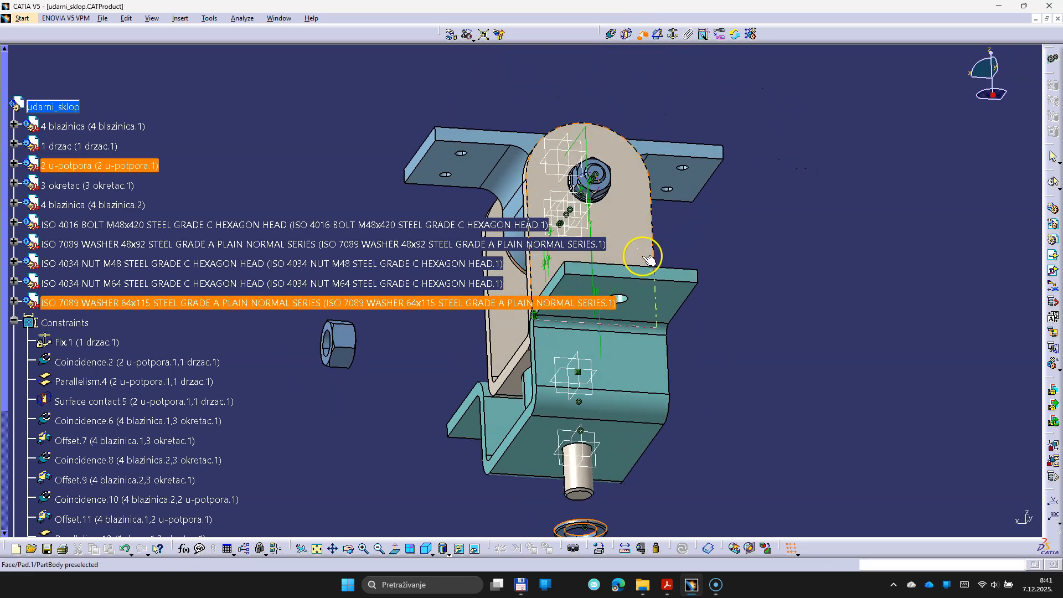
{"action": "left_click", "coordinate": [627, 433]}
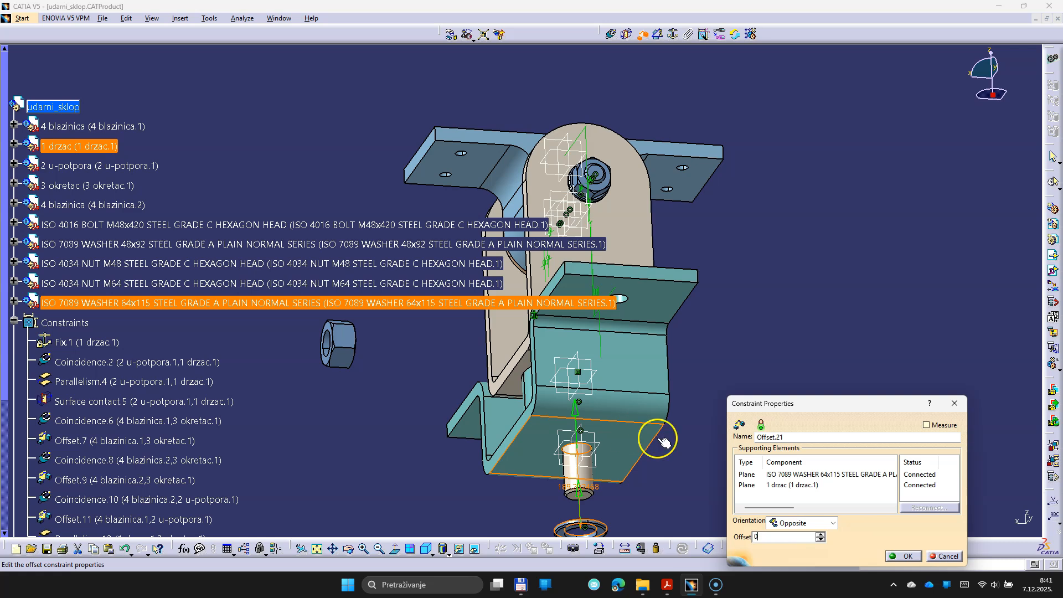
{"action": "left_click", "coordinate": [907, 556]}
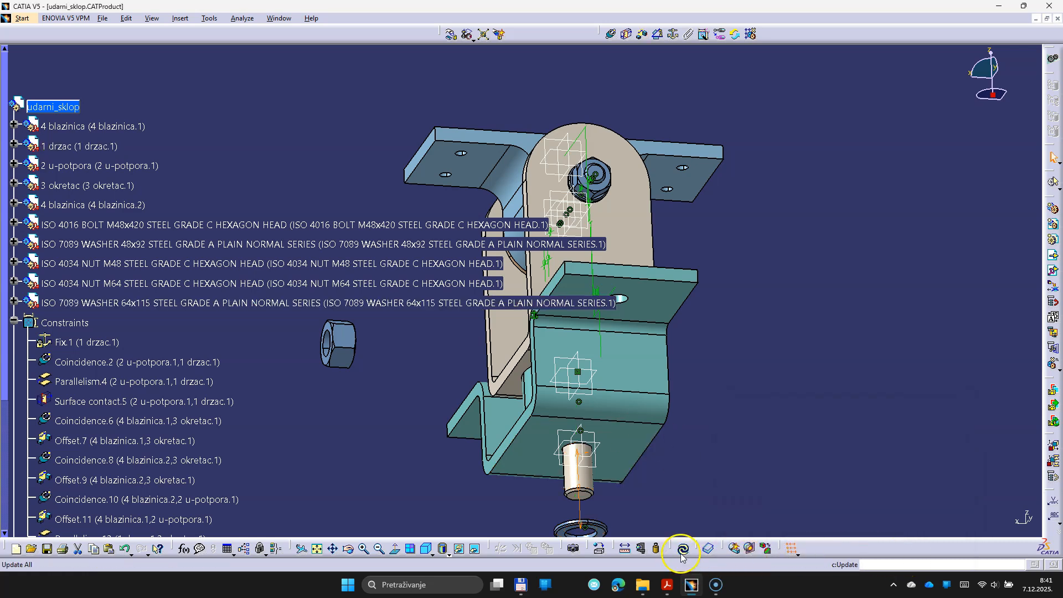
Make the M64 nut's axis coincident with the axis of the lower pin of 2 u-potpora, and update the assembly
{"action": "middle_click_drag", "start_coordinate": [387, 395], "coordinate": [553, 266]}
{"action": "left_click", "coordinate": [611, 35]}
{"action": "left_click", "coordinate": [462, 353]}
{"action": "left_click", "coordinate": [574, 449]}
{"action": "left_click", "coordinate": [683, 547]}
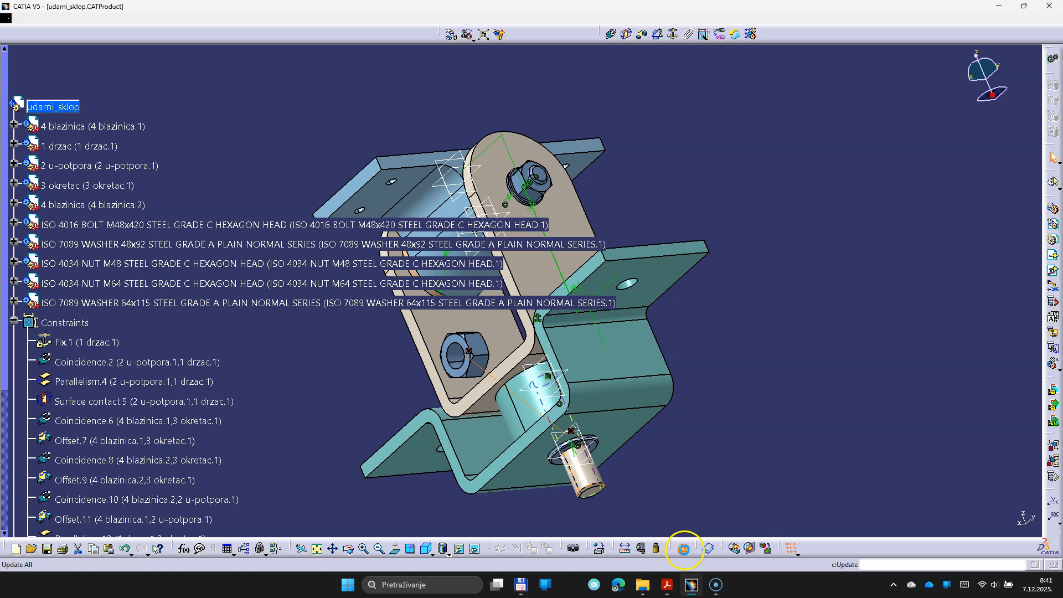
{"action": "left_click", "coordinate": [642, 35]}
{"action": "left_click", "coordinate": [566, 174]}
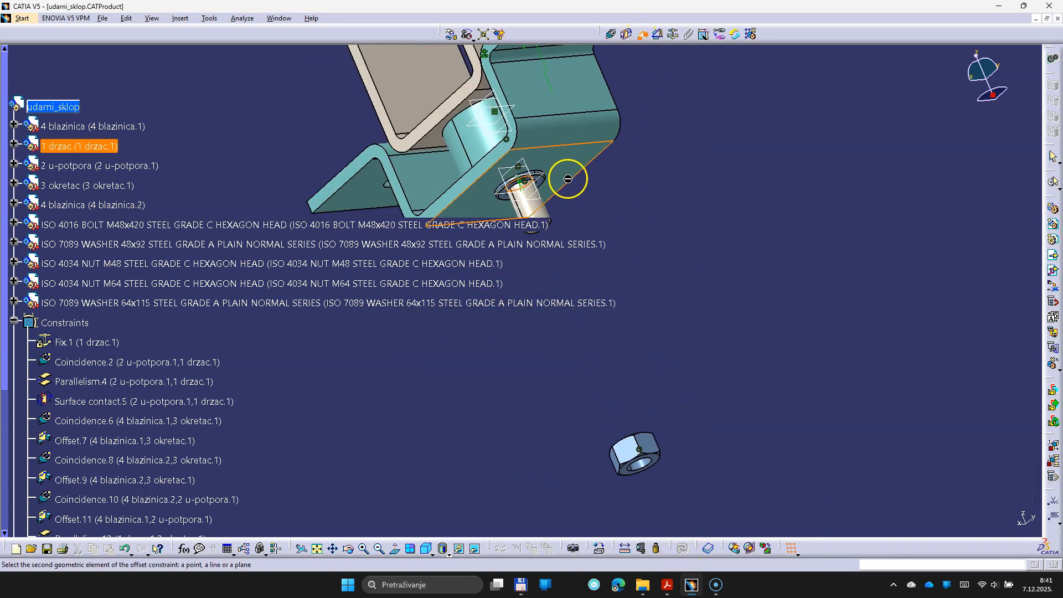
{"action": "middle_click_drag", "start_coordinate": [520, 329], "coordinate": [529, 332]}
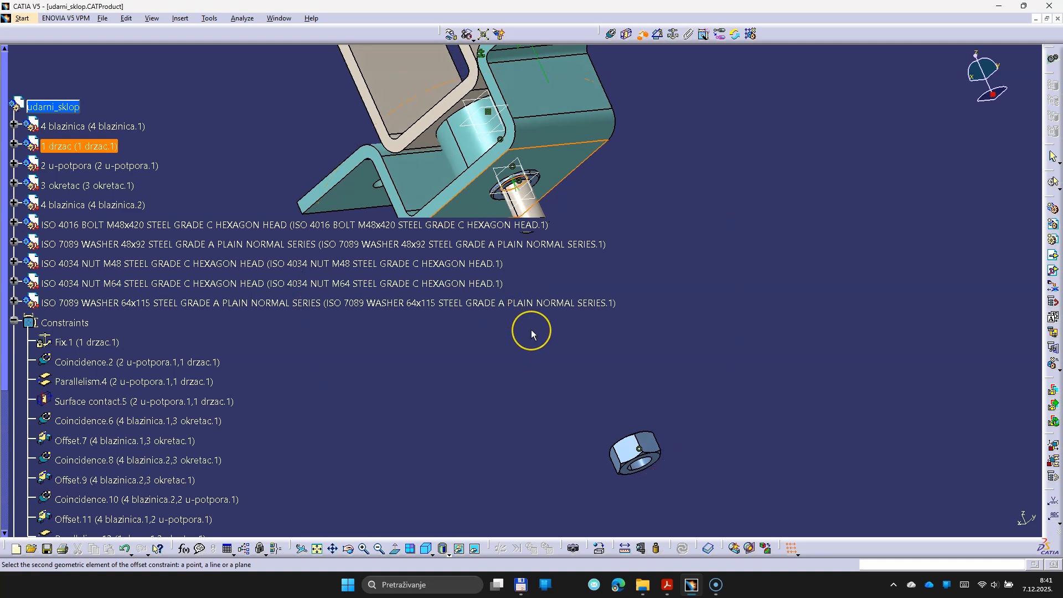
{"action": "key", "text": "Escape"}
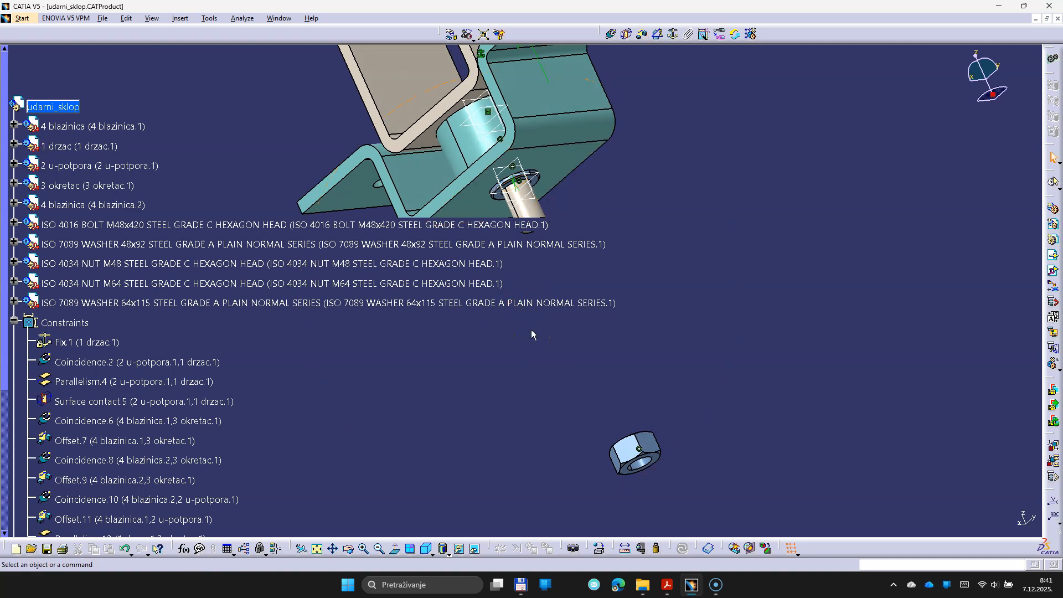
Add a 0 mm offset between the faces of the 64x115 washer and the M64 nut, and update the assembly
{"action": "left_click", "coordinate": [639, 38]}
{"action": "middle_click_drag", "start_coordinate": [604, 213], "coordinate": [566, 129], "text": "ctrl"}
{"action": "left_click", "coordinate": [560, 133]}
{"action": "middle_click_drag", "start_coordinate": [562, 342], "coordinate": [657, 321]}
{"action": "left_click", "coordinate": [625, 288]}
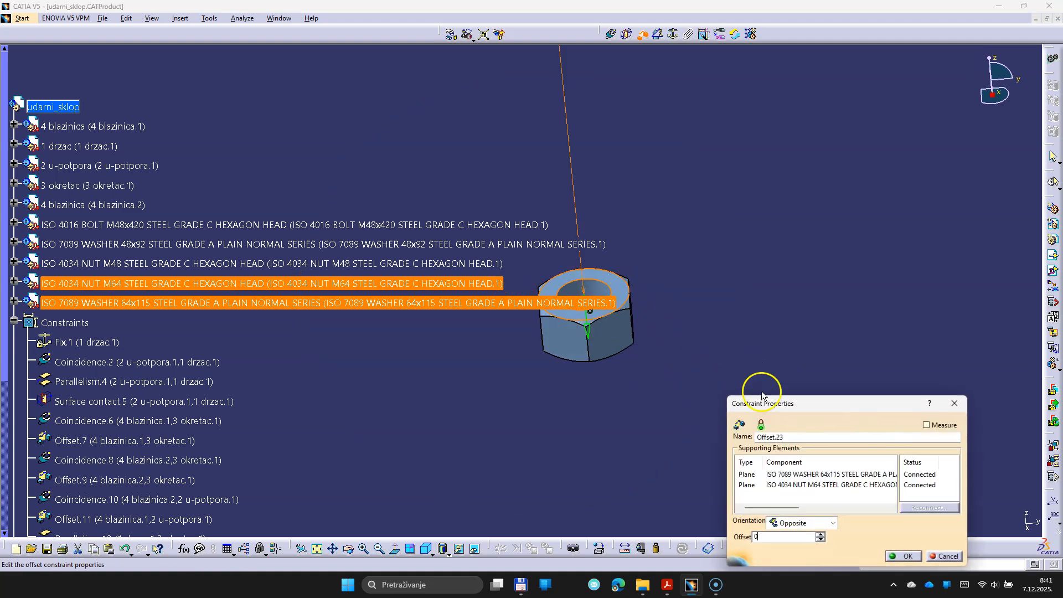
{"action": "left_click", "coordinate": [896, 556]}
{"action": "middle_click_drag", "start_coordinate": [780, 408], "coordinate": [791, 488]}
{"action": "left_click", "coordinate": [684, 548]}
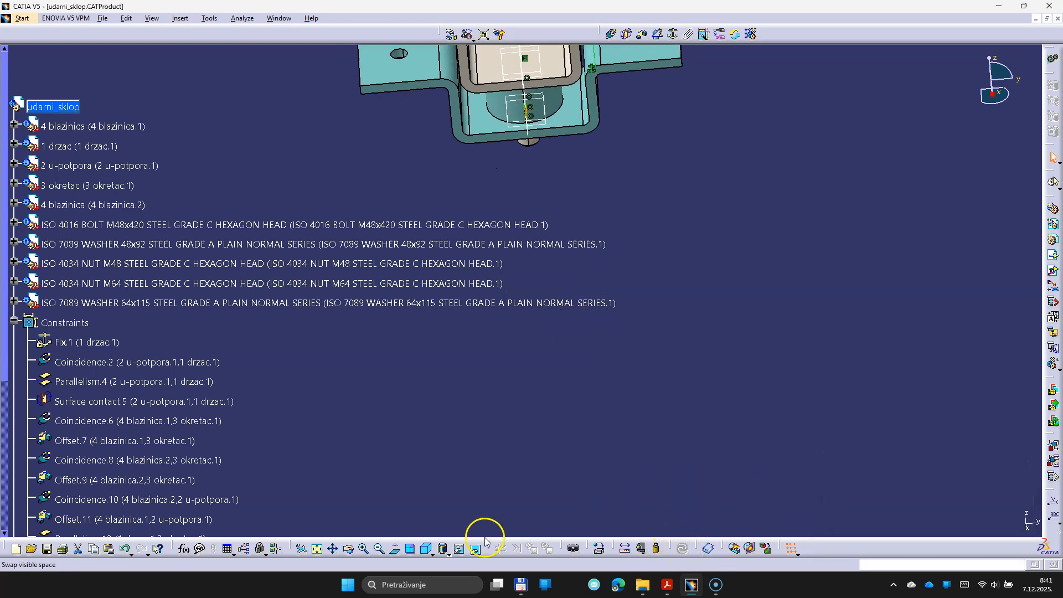
Fit the assembly in an isometric view and save udarni_sklop together with its dependent documents
{"action": "left_click", "coordinate": [426, 556]}
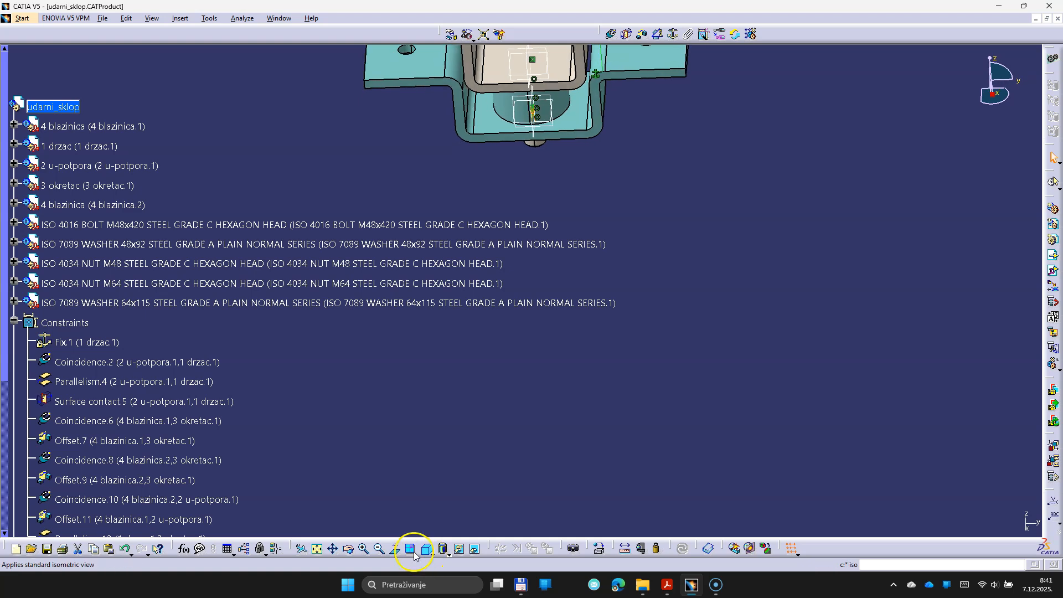
{"action": "left_click", "coordinate": [316, 548]}
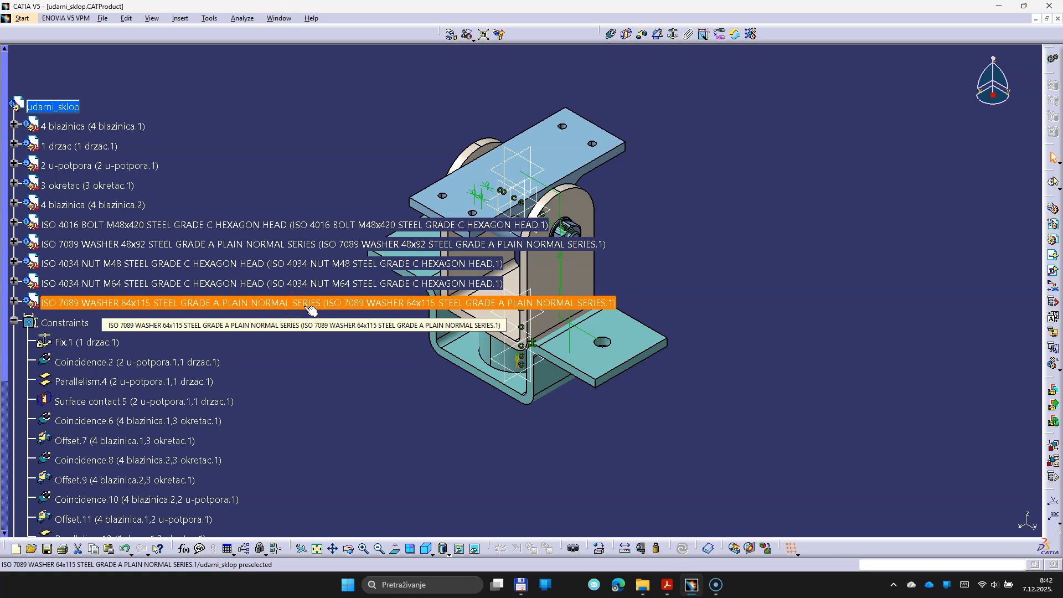
{"action": "key", "text": "F3"}
{"action": "middle_click_drag", "start_coordinate": [517, 387], "coordinate": [496, 311]}
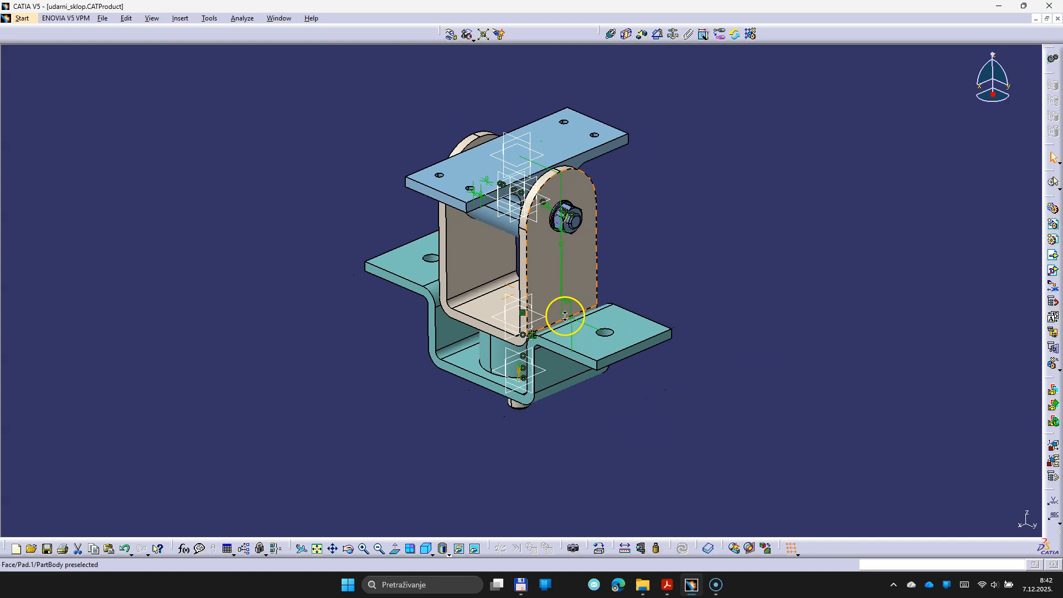
{"action": "key", "text": "F3"}
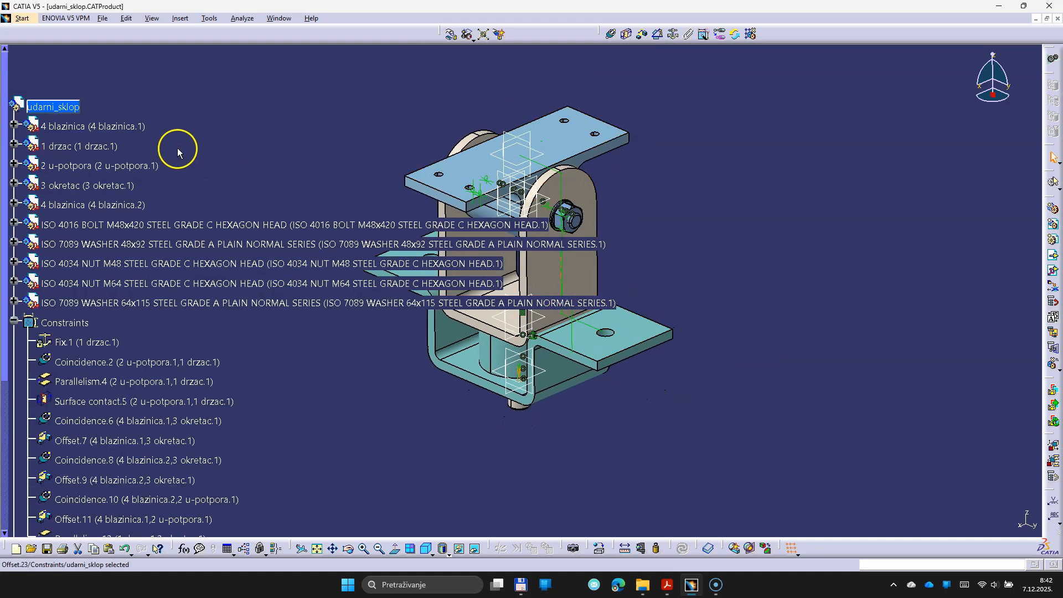
{"action": "left_click", "coordinate": [103, 19]}
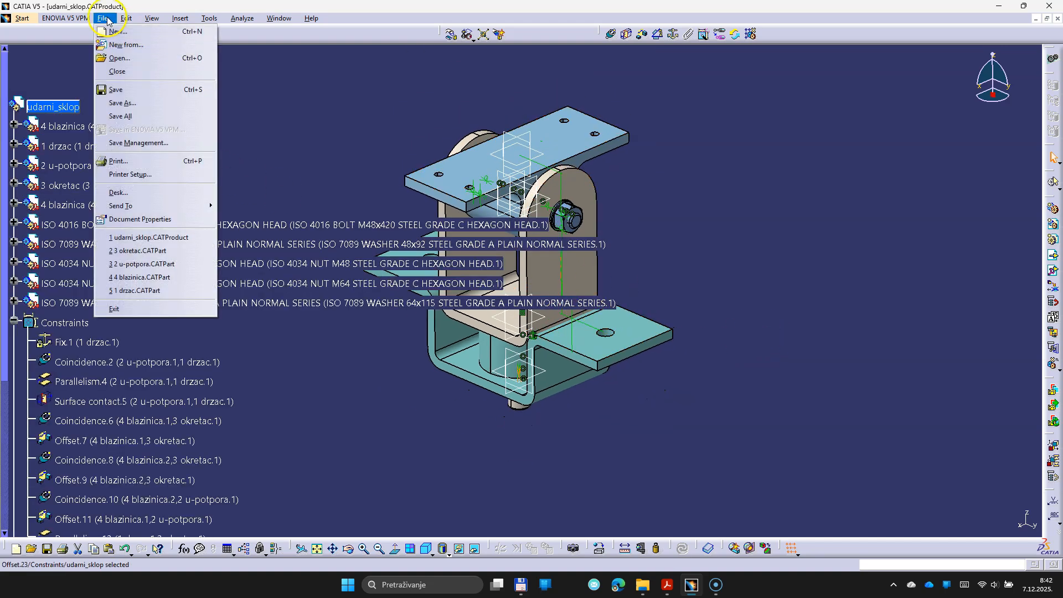
{"action": "left_click", "coordinate": [131, 92]}
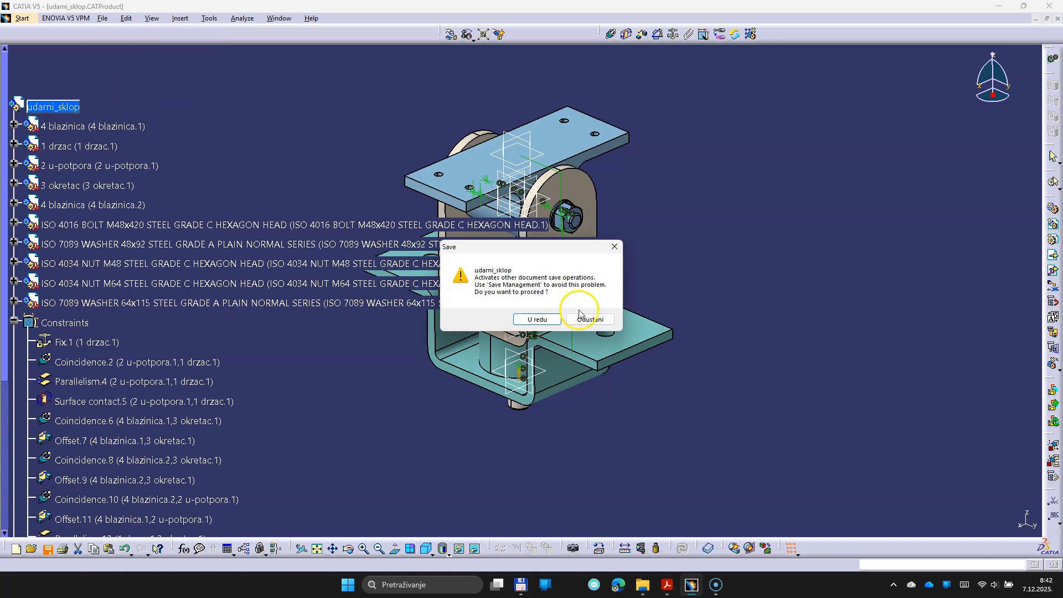
{"action": "left_click", "coordinate": [554, 320]}
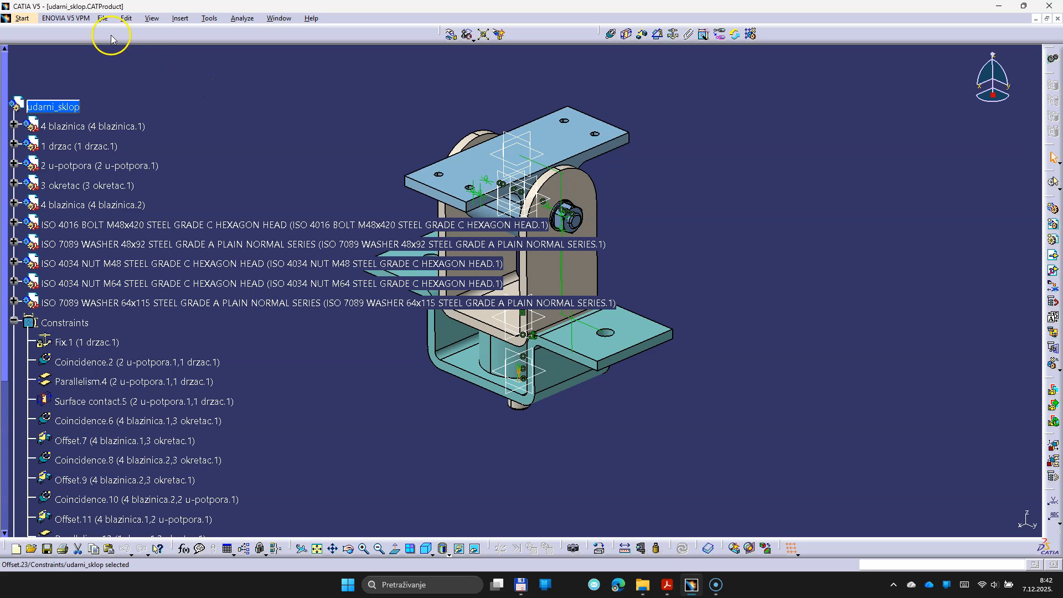
Examine the previews of the saved ISO bolt, nut and washer files in the smk_11_prezime_ime folder without opening any
{"action": "left_click", "coordinate": [102, 19]}
{"action": "left_click", "coordinate": [119, 58]}
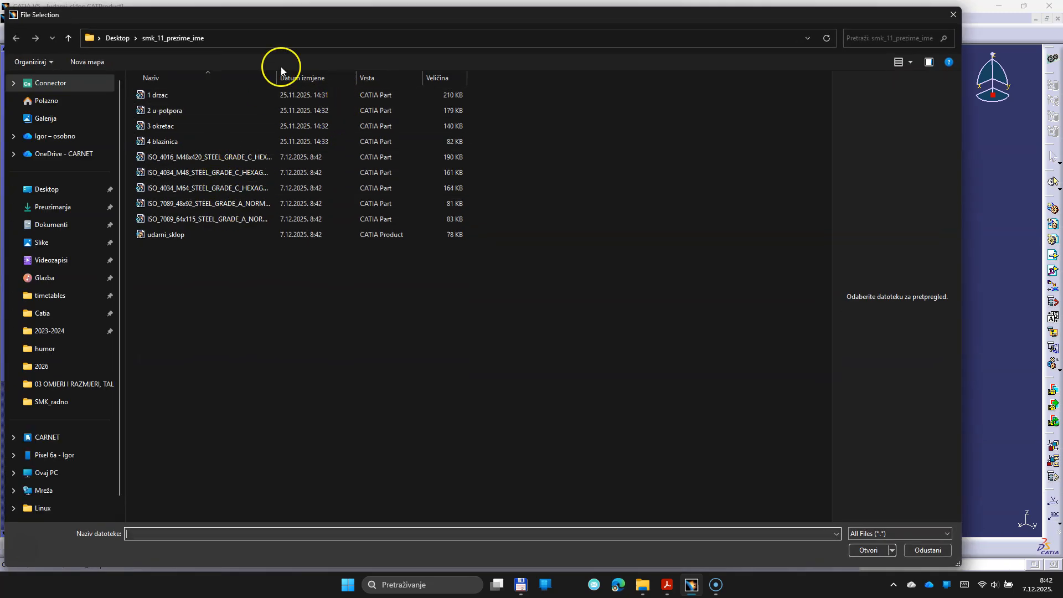
{"action": "left_click_drag", "start_coordinate": [279, 77], "coordinate": [380, 77]}
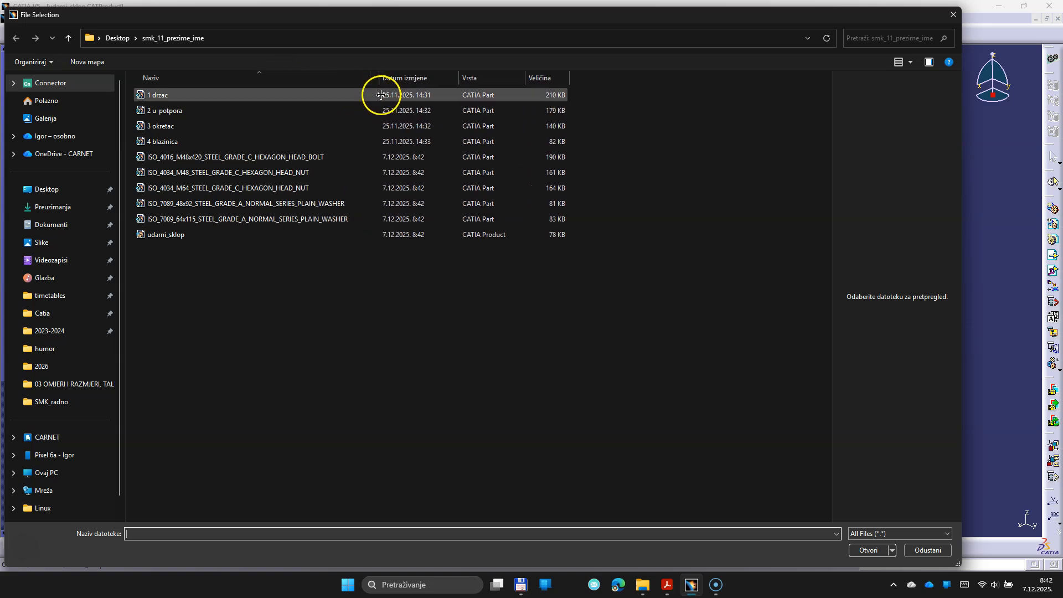
{"action": "left_click", "coordinate": [316, 157]}
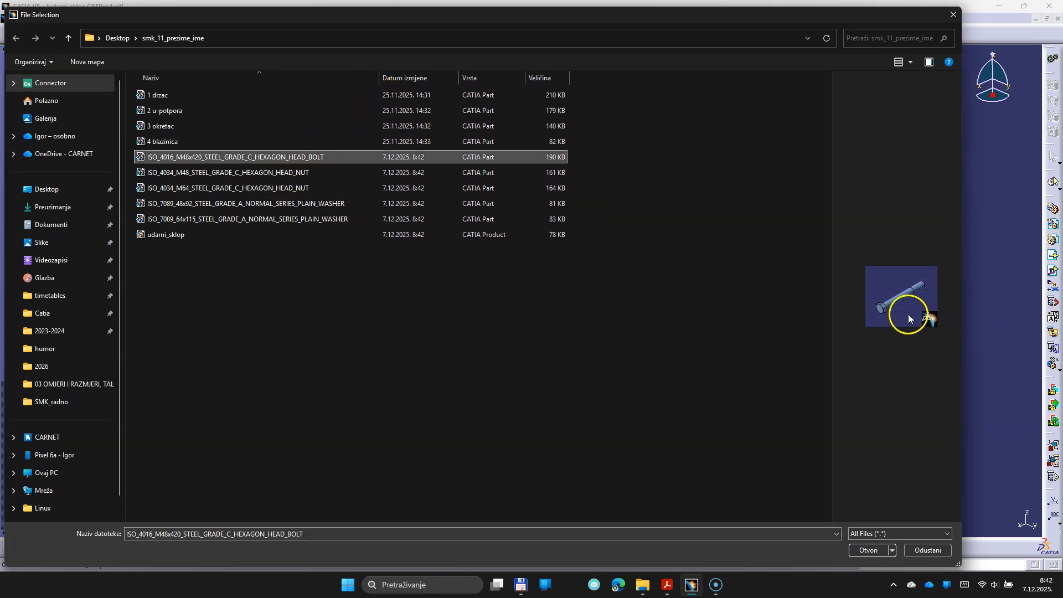
{"action": "left_click", "coordinate": [318, 173]}
{"action": "left_click", "coordinate": [316, 187]}
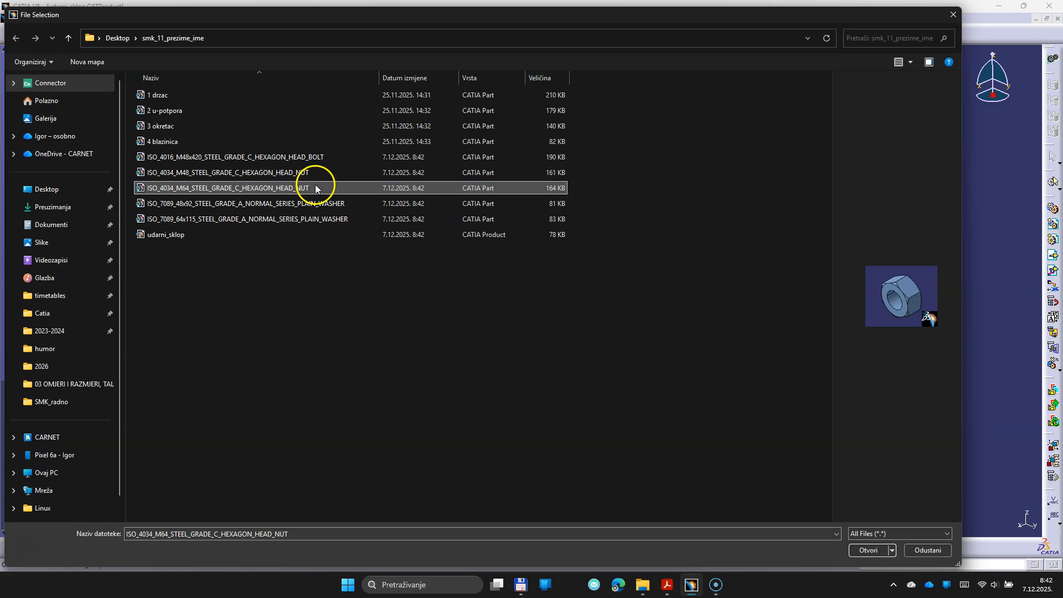
{"action": "left_click", "coordinate": [317, 203]}
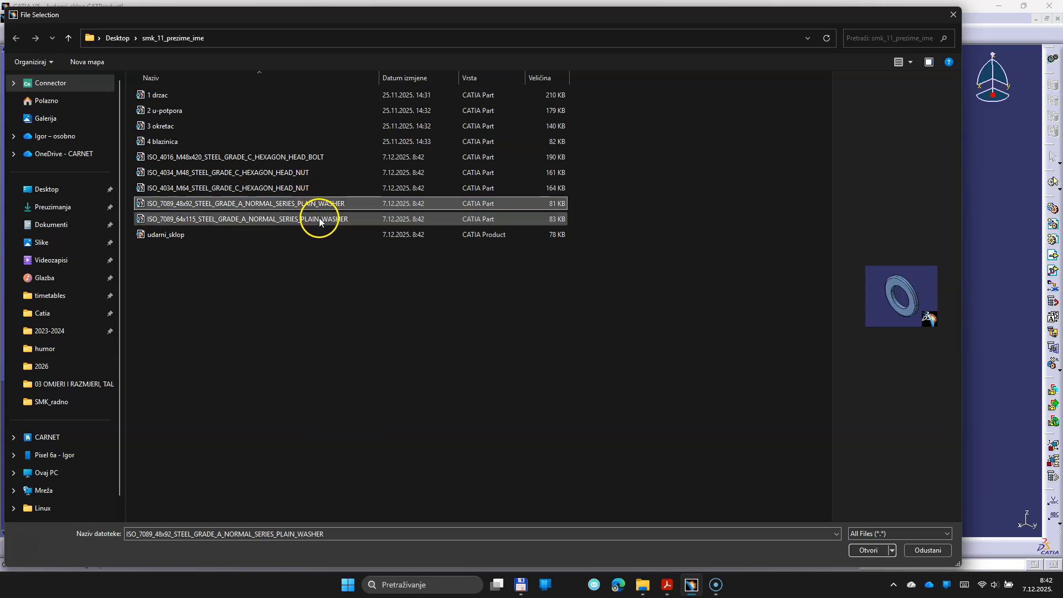
{"action": "left_click", "coordinate": [318, 219]}
{"action": "left_click", "coordinate": [928, 550]}
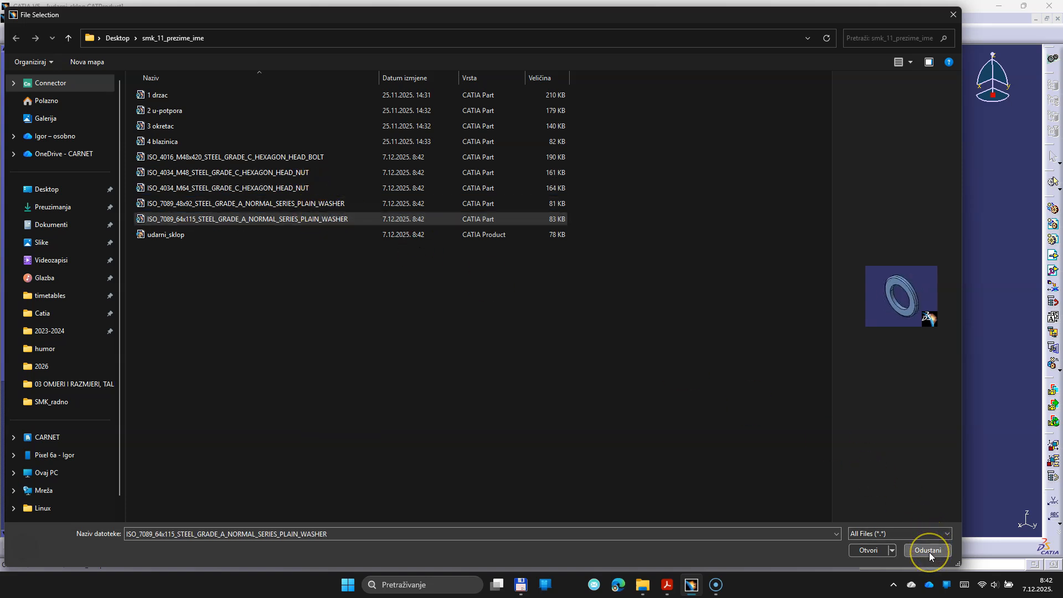
{"action": "left_click", "coordinate": [928, 551]}
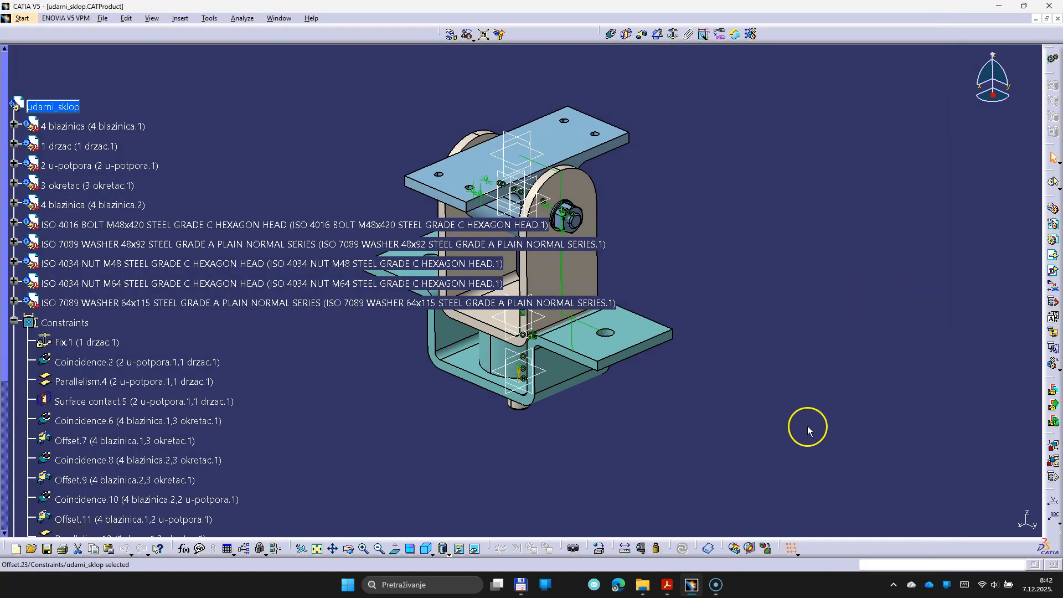
Examine the assembly's interior with the specification tree hidden, using a Sectioning volume cut, and discard the section
{"action": "middle_click_drag", "start_coordinate": [669, 388], "coordinate": [823, 382]}
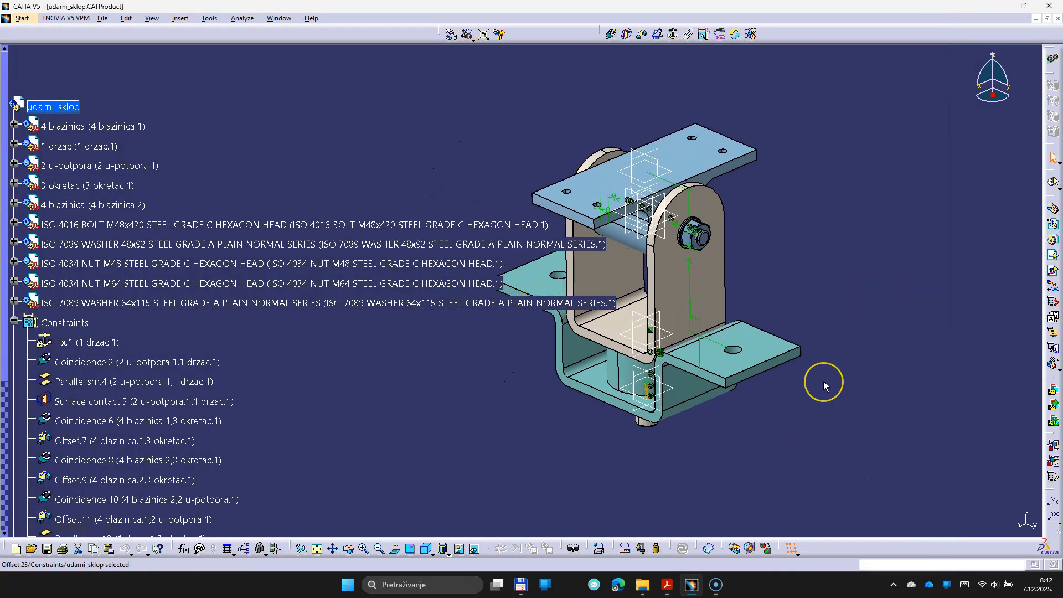
{"action": "key", "text": "F3"}
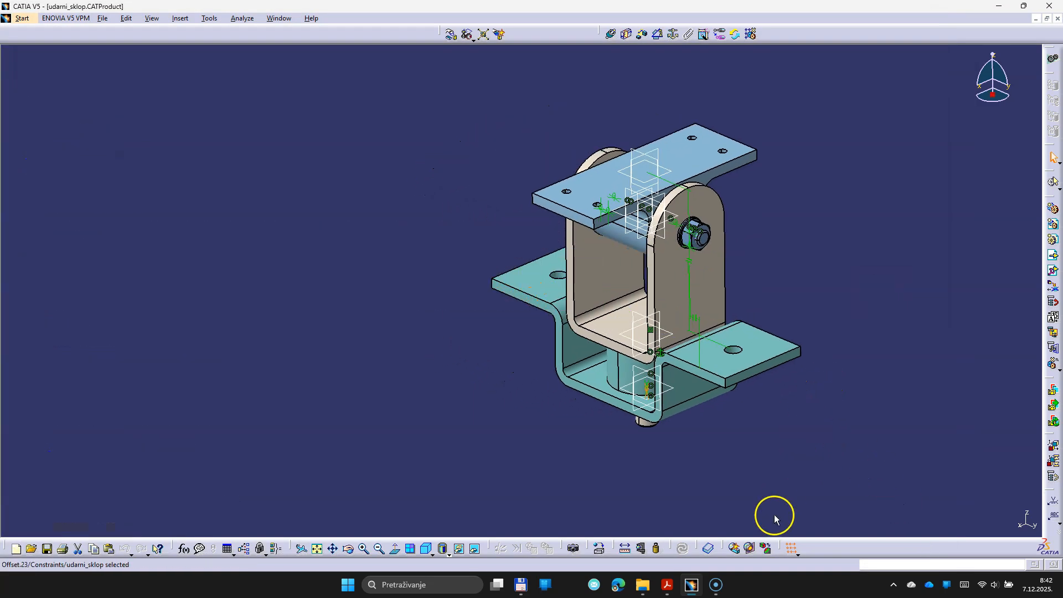
{"action": "left_click", "coordinate": [749, 548]}
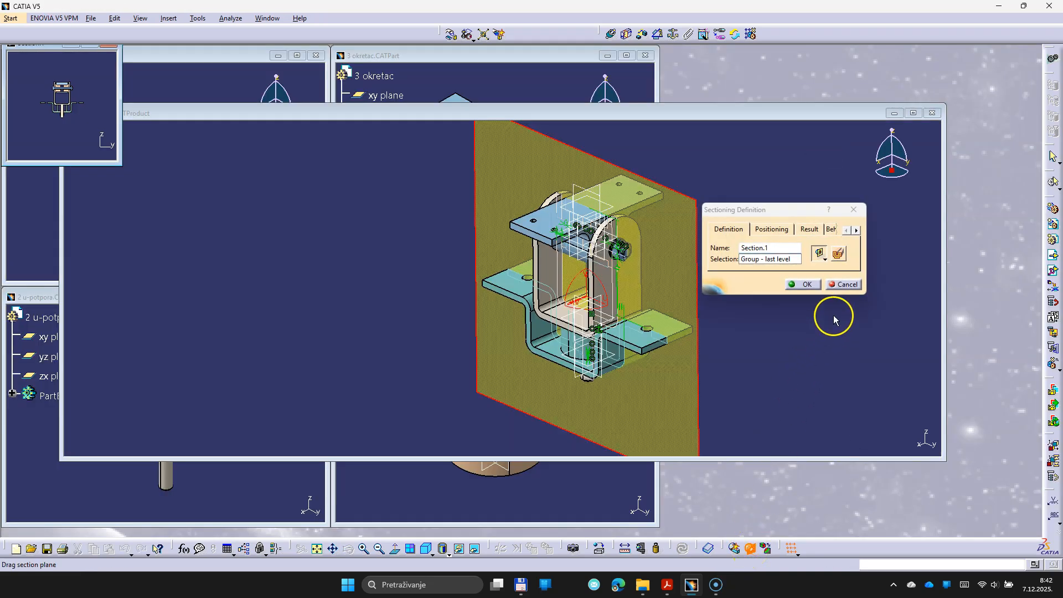
{"action": "left_click", "coordinate": [839, 256]}
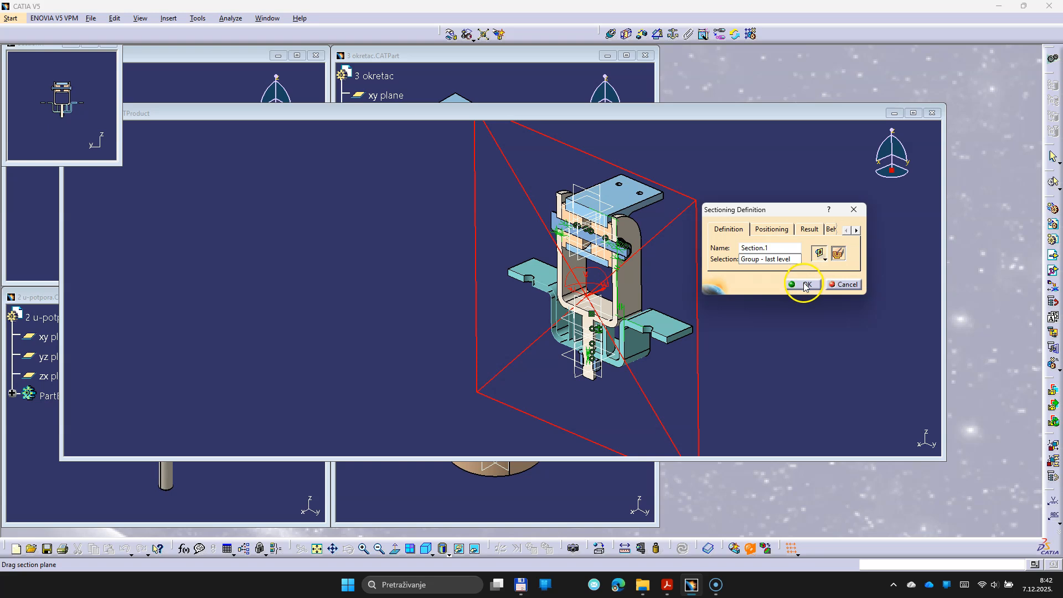
{"action": "middle_click_drag", "start_coordinate": [542, 304], "coordinate": [532, 322]}
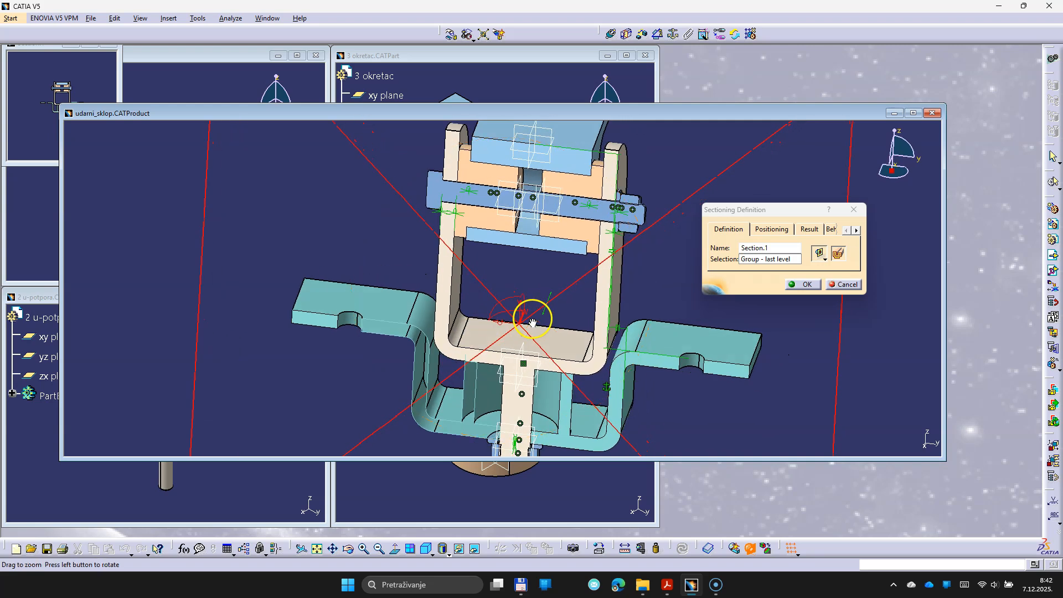
{"action": "left_click", "coordinate": [844, 285]}
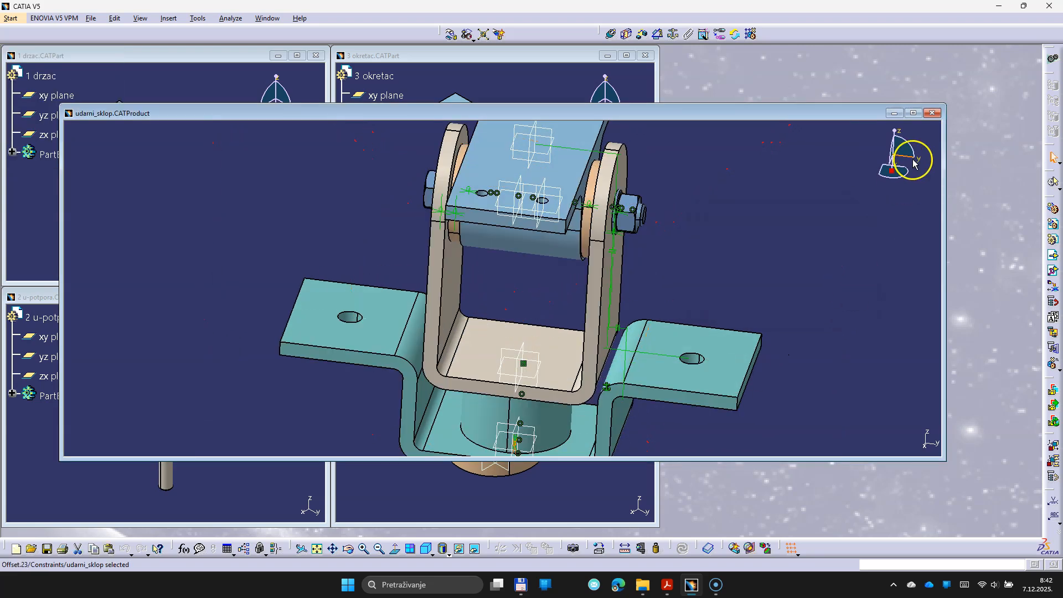
Maximize the udarni_sklop document window and fit the whole assembly in an isometric view
{"action": "left_click", "coordinate": [913, 112]}
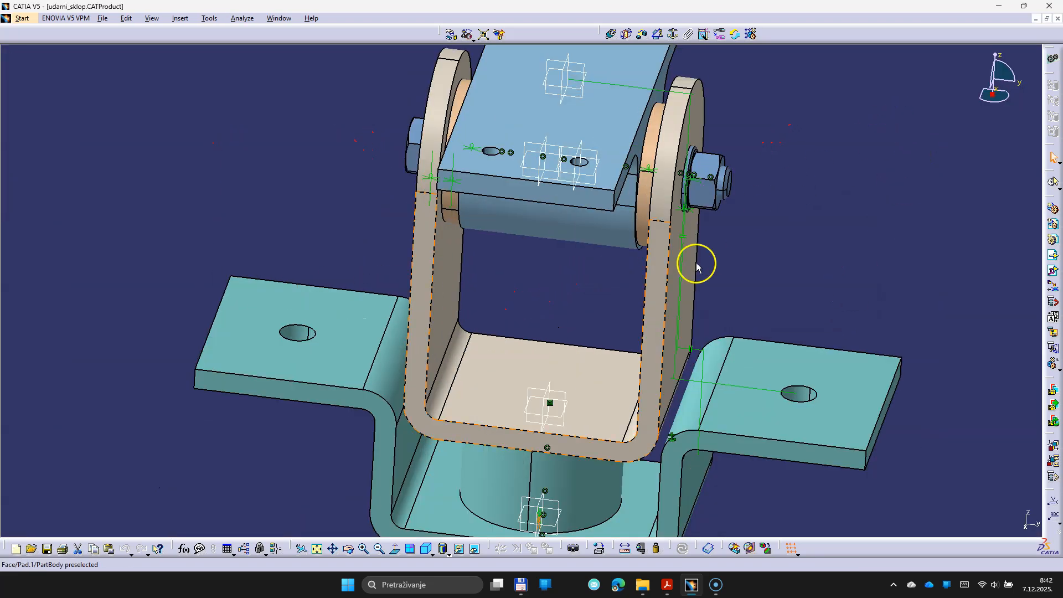
{"action": "left_click", "coordinate": [425, 552]}
{"action": "left_click", "coordinate": [318, 550]}
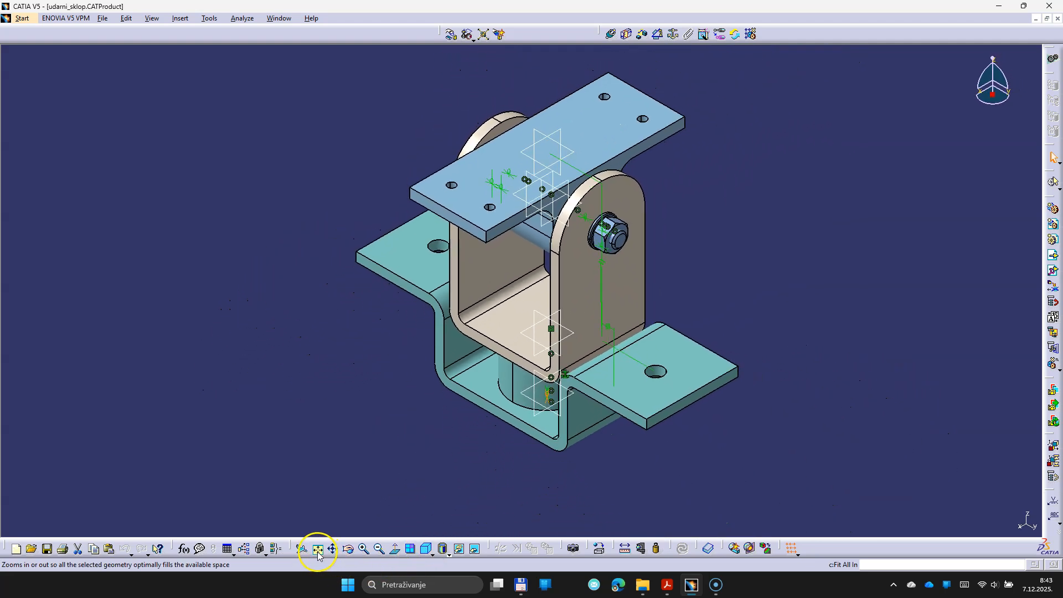